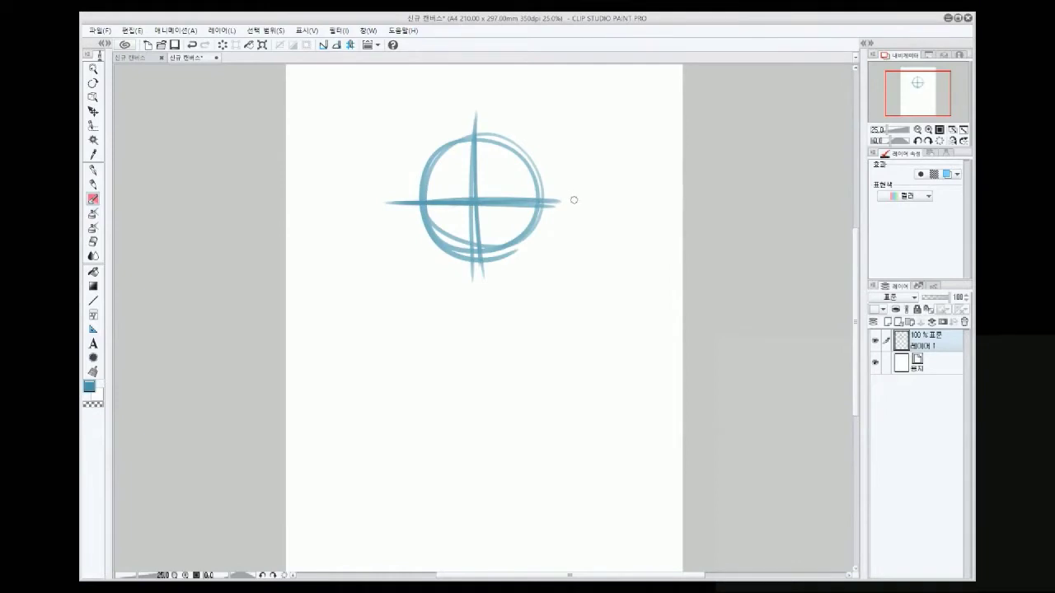
Sketch the side-hair curve beside the head circle, plus the neck, shoulder line, chest diagonals and upper arms below it
left_click_drag(573, 200, 574, 282)
mouse_move(404, 179)
left_mouse_down()
mouse_move(370, 235)
mouse_move(364, 272)
left_mouse_up()
left_click_drag(422, 363, 428, 405)
left_click_drag(479, 355, 481, 392)
left_click_drag(364, 408, 484, 403)
left_click_drag(424, 403, 370, 473)
left_click_drag(481, 412, 527, 463)
mouse_move(343, 408)
left_mouse_down()
mouse_move(557, 418)
mouse_move(330, 483)
left_mouse_up()
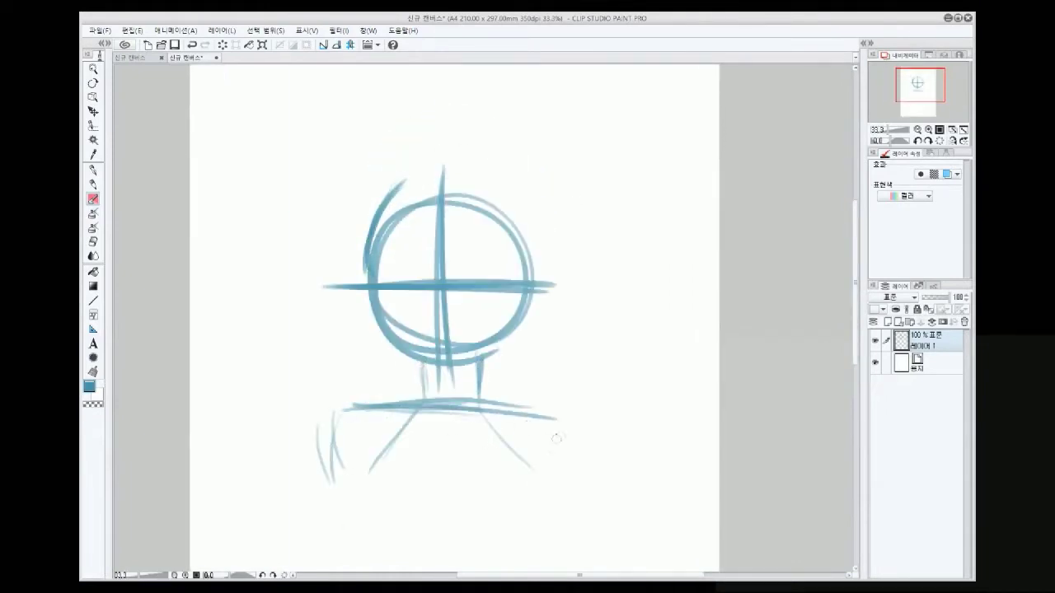
left_click_drag(581, 425, 548, 501)
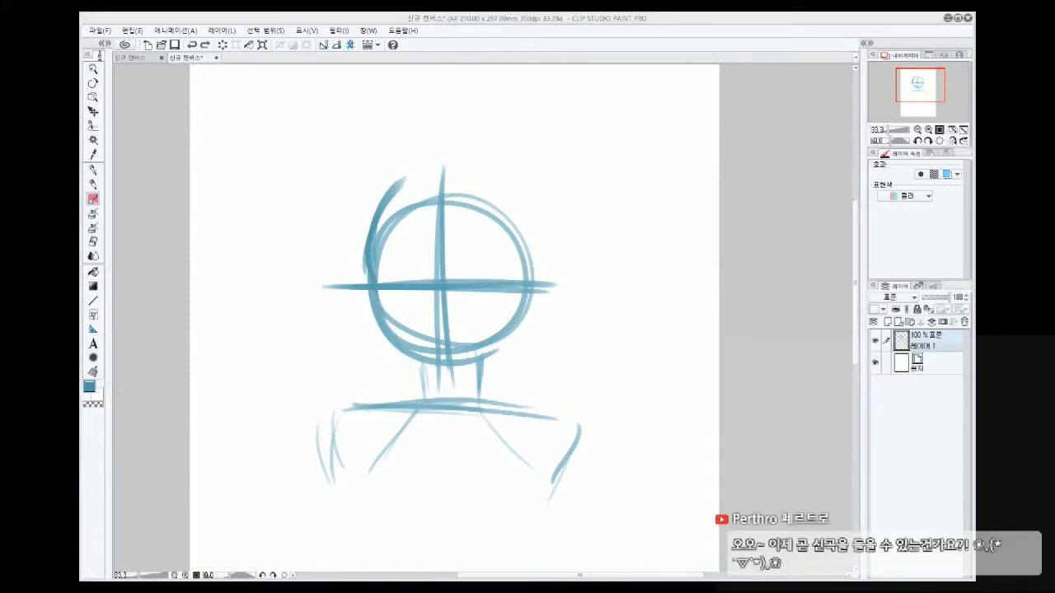
Draw the jaw tapering to a pointed chin, erase the lower circle and excess guide lines, and check the face mirrored
mouse_move(377, 203)
left_mouse_down()
mouse_move(392, 354)
mouse_move(450, 394)
mouse_move(514, 337)
left_mouse_up()
mouse_move(529, 295)
left_mouse_down()
mouse_move(506, 348)
mouse_move(471, 377)
left_mouse_up()
key("e")
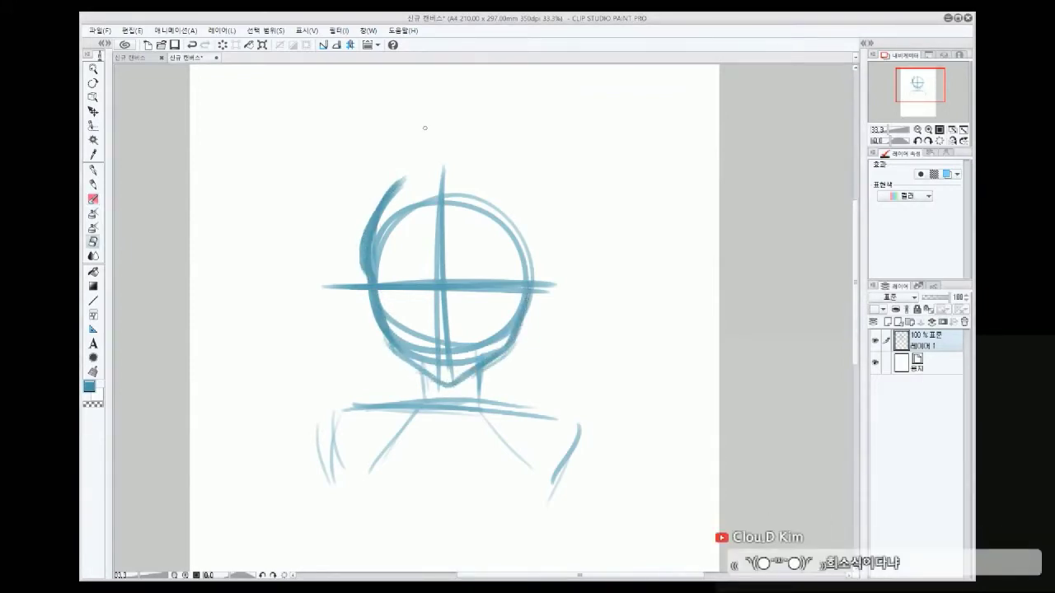
left_click_drag(365, 294, 436, 363)
mouse_move(424, 320)
left_mouse_down()
mouse_move(435, 365)
mouse_move(451, 360)
mouse_move(443, 371)
mouse_move(457, 357)
mouse_move(454, 373)
mouse_move(494, 348)
mouse_move(516, 303)
left_mouse_up()
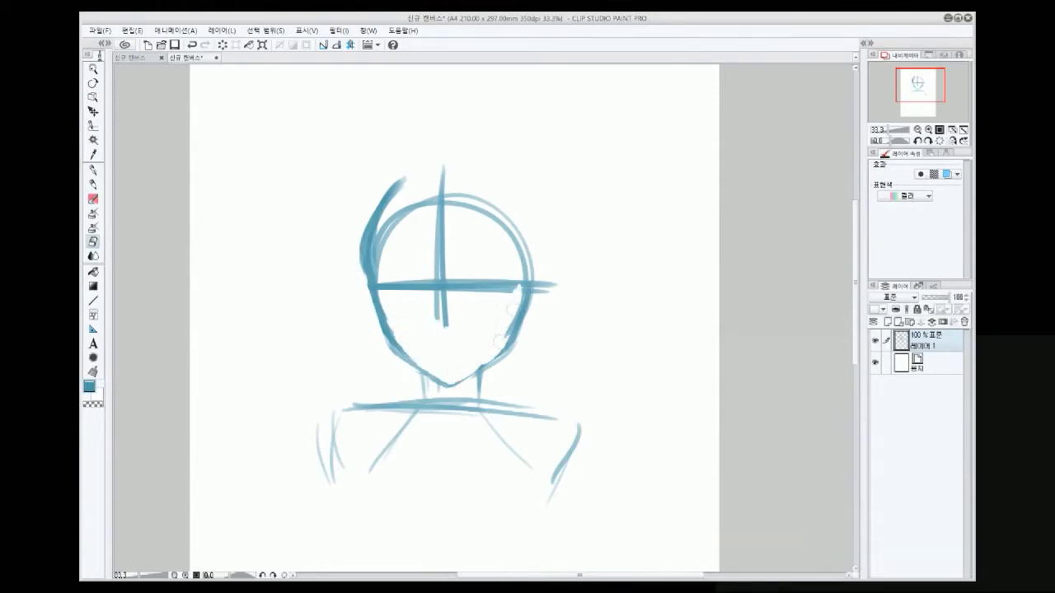
key("h")
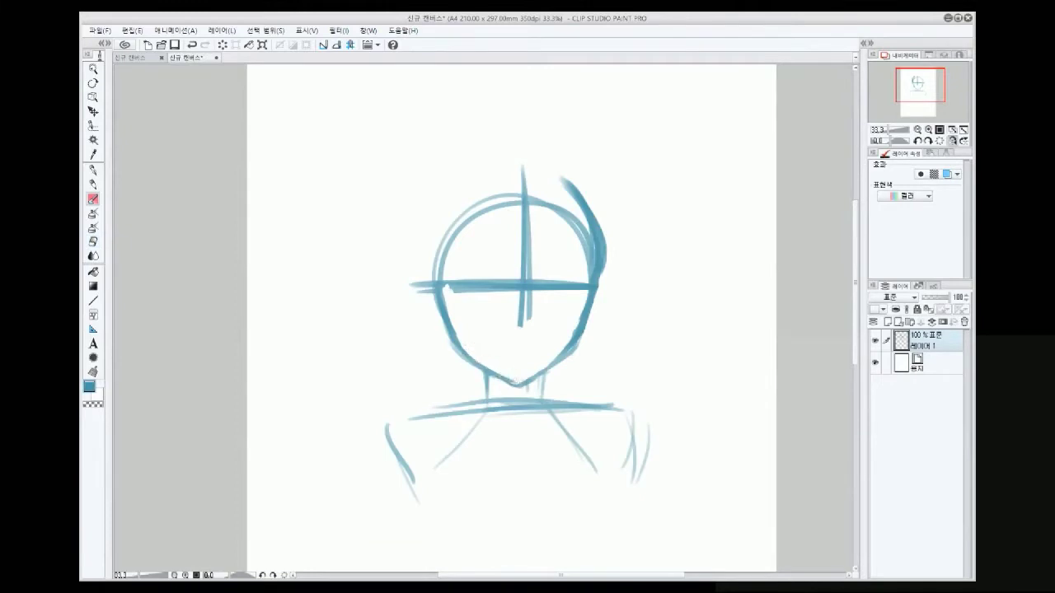
key("h")
Sketch the fringe strands falling from the crown and the long side lock on the right of the face
key("p")
left_click_drag(443, 197, 452, 379)
mouse_move(438, 171)
left_mouse_down()
mouse_move(445, 382)
mouse_move(417, 272)
mouse_move(458, 280)
mouse_move(509, 267)
left_mouse_up()
left_click_drag(466, 198, 518, 338)
mouse_move(509, 300)
left_mouse_down()
mouse_move(500, 451)
mouse_move(517, 516)
left_mouse_up()
left_click_drag(531, 293, 521, 494)
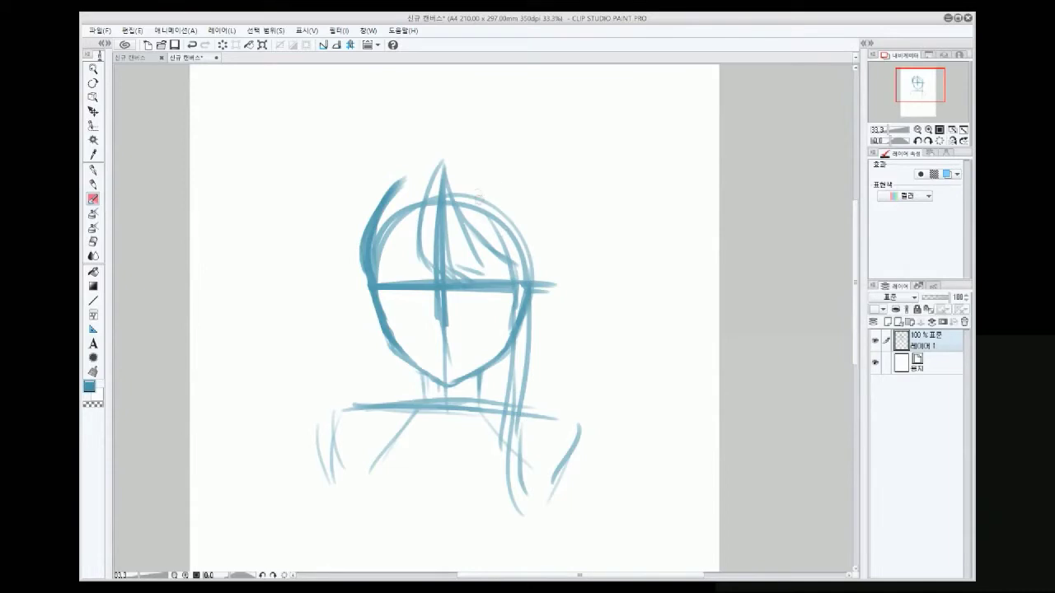
Sketch the ear on the right of the head and the long side lock on the left
left_click_drag(534, 282, 534, 321)
mouse_move(378, 313)
left_mouse_down()
mouse_move(393, 486)
mouse_move(379, 508)
left_mouse_up()
left_click_drag(387, 339, 397, 515)
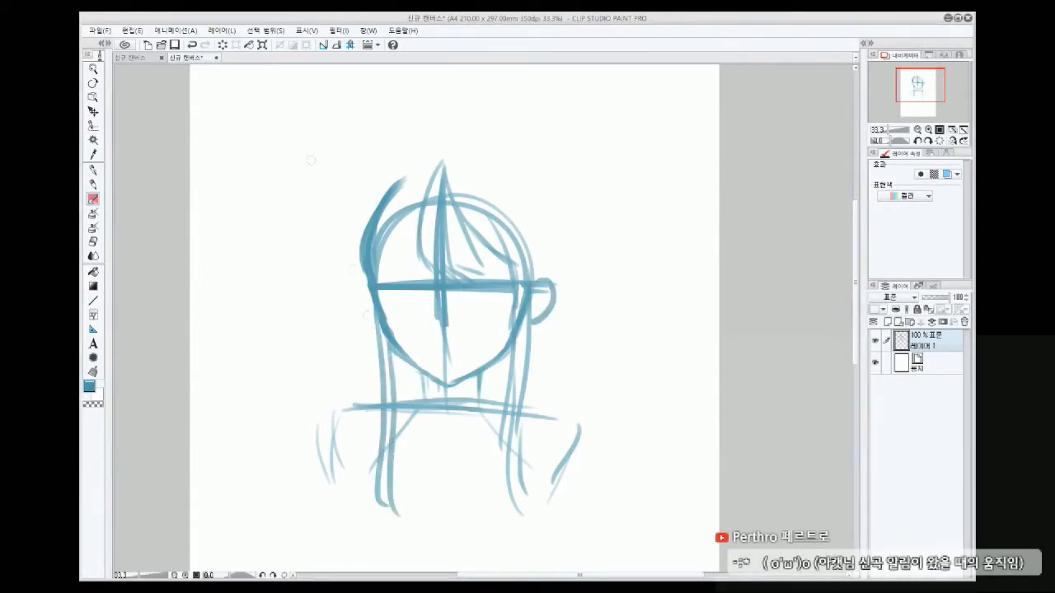
Firm up the jaw and neck lines, add the left fringe strands, and darken the edge in front of the ear
mouse_move(379, 293)
left_mouse_down()
mouse_move(437, 378)
mouse_move(485, 407)
left_mouse_up()
left_click_drag(424, 371, 420, 413)
left_click_drag(425, 194, 407, 248)
left_click_drag(420, 208, 379, 262)
left_click_drag(536, 267, 529, 326)
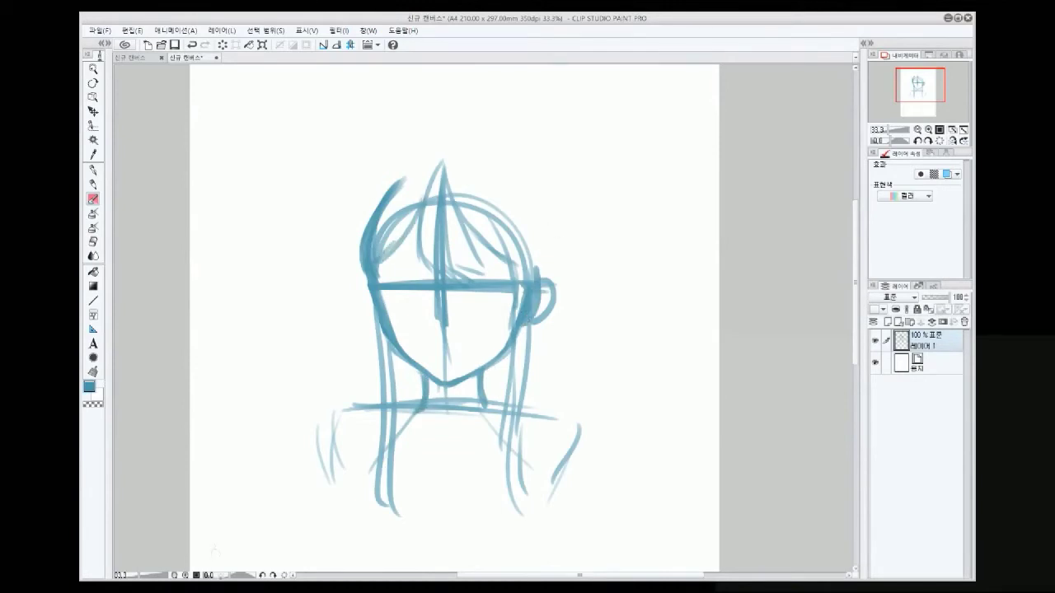
Draw the outer hair outline around both sides of the head and erase the old skull circle inside it
mouse_move(445, 157)
left_mouse_down()
mouse_move(519, 169)
mouse_move(554, 219)
mouse_move(561, 280)
left_mouse_up()
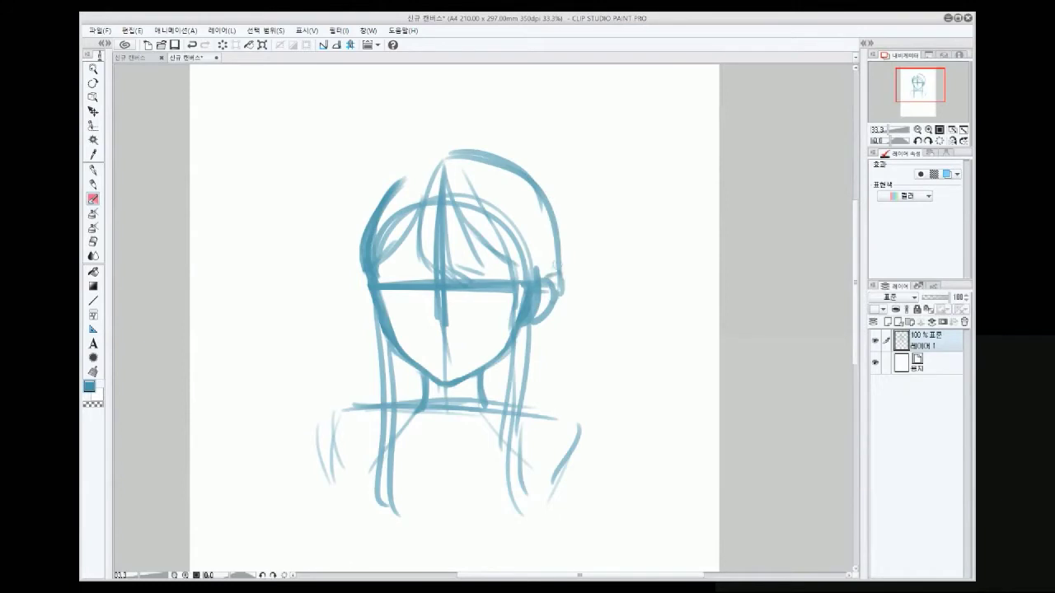
key("h")
mouse_move(537, 150)
left_mouse_down()
mouse_move(609, 198)
mouse_move(606, 292)
left_mouse_up()
key("h")
mouse_move(409, 166)
left_mouse_down()
mouse_move(376, 250)
mouse_move(448, 181)
mouse_move(449, 232)
mouse_move(441, 168)
mouse_move(478, 220)
mouse_move(504, 241)
left_mouse_up()
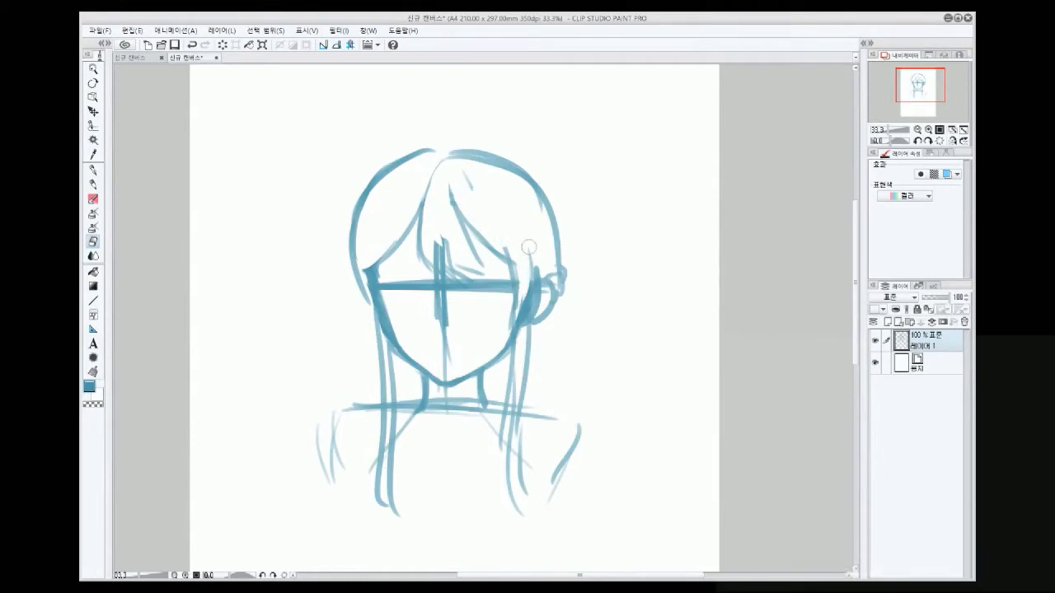
Touch up the hair outline at the crown and its lower end by the left temple
key("b")
left_click_drag(368, 256, 360, 351)
key("ctrl+z")
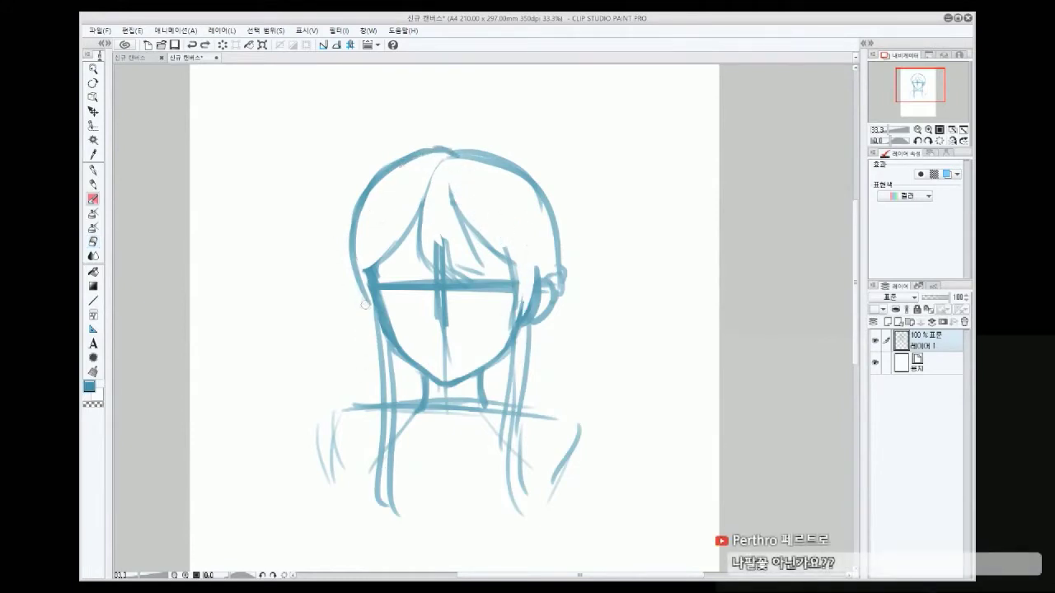
left_click_drag(371, 275, 360, 302)
left_click_drag(370, 259, 373, 262)
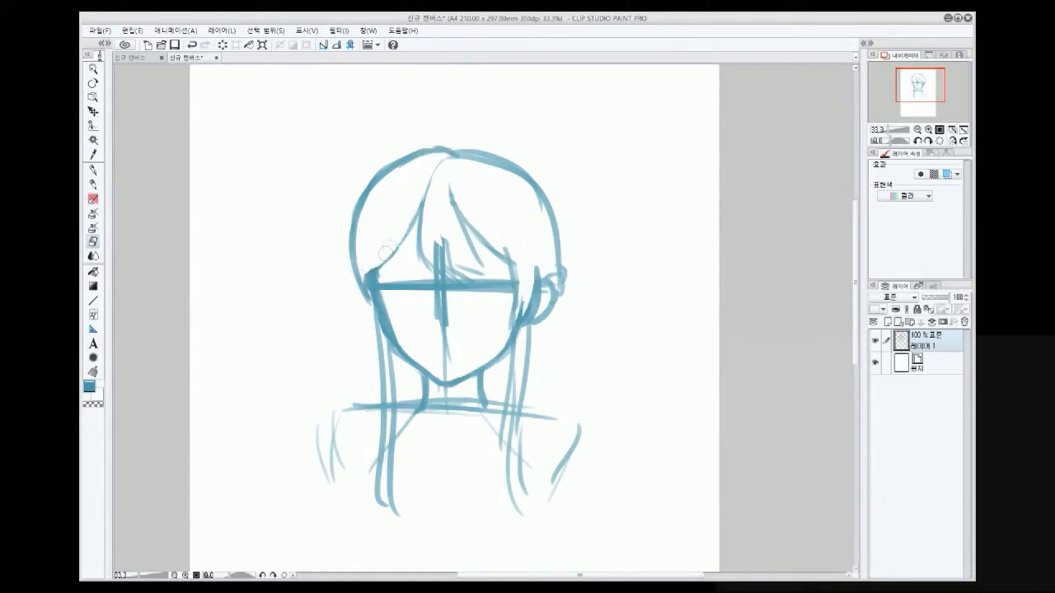
Redraw the fringe strands on both sides of the parting and erase the centre guide line showing through the fringe
key("b")
mouse_move(435, 167)
left_mouse_down()
mouse_move(418, 248)
mouse_move(428, 273)
left_mouse_up()
key("e")
mouse_move(437, 232)
left_mouse_down()
mouse_move(459, 266)
mouse_move(440, 242)
left_mouse_up()
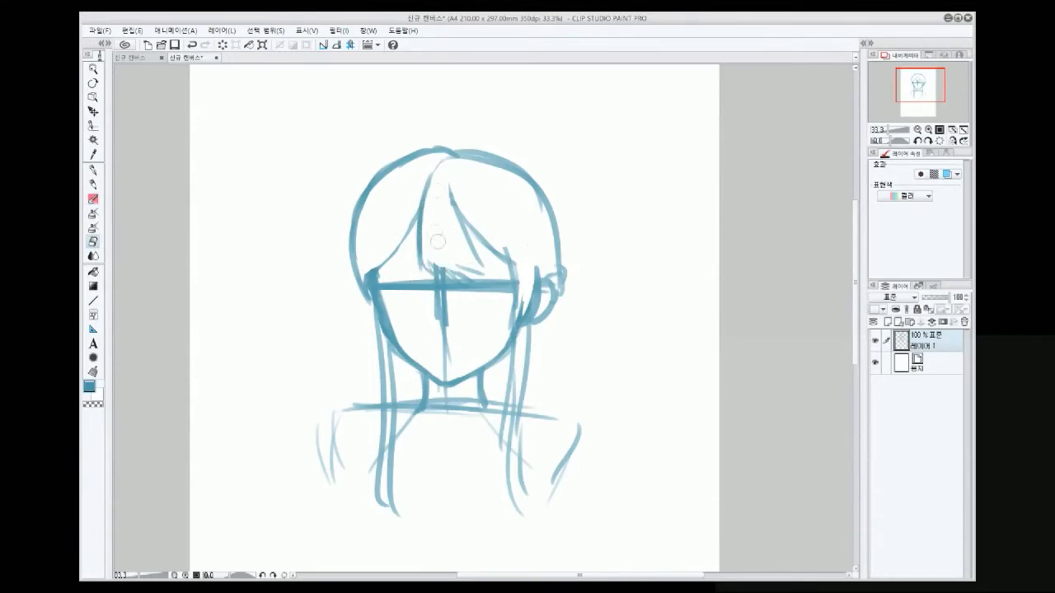
key("b")
left_click_drag(476, 180, 506, 251)
key("e")
left_click_drag(459, 145, 494, 163)
Extend the outer back hair on both sides of the head down to the shoulders
key("b")
mouse_move(557, 300)
left_mouse_down()
mouse_move(556, 371)
mouse_move(586, 445)
left_mouse_up()
key("p")
Erase the lower centre guide line and the overlapping strokes beside the left cheek, checking the face mirrored
key("ctrl+plus")
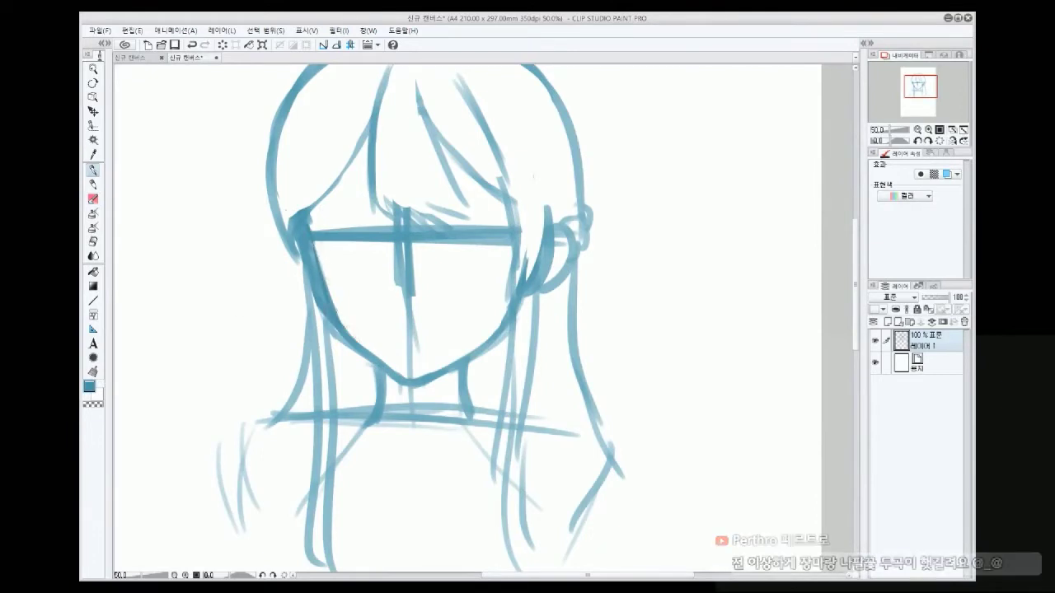
key("e")
key("h")
key("h")
key("p")
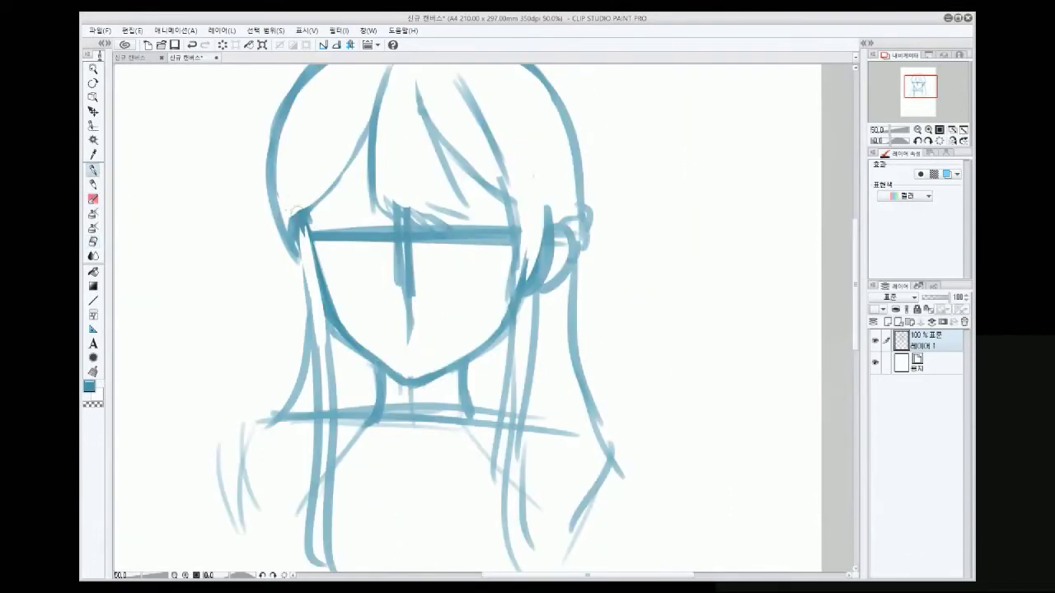
Draw the left eye with its upper lash, lid crease, iris and pupil, and erase the guide lines around it
mouse_move(316, 216)
left_mouse_down()
mouse_move(374, 216)
mouse_move(367, 269)
left_mouse_up()
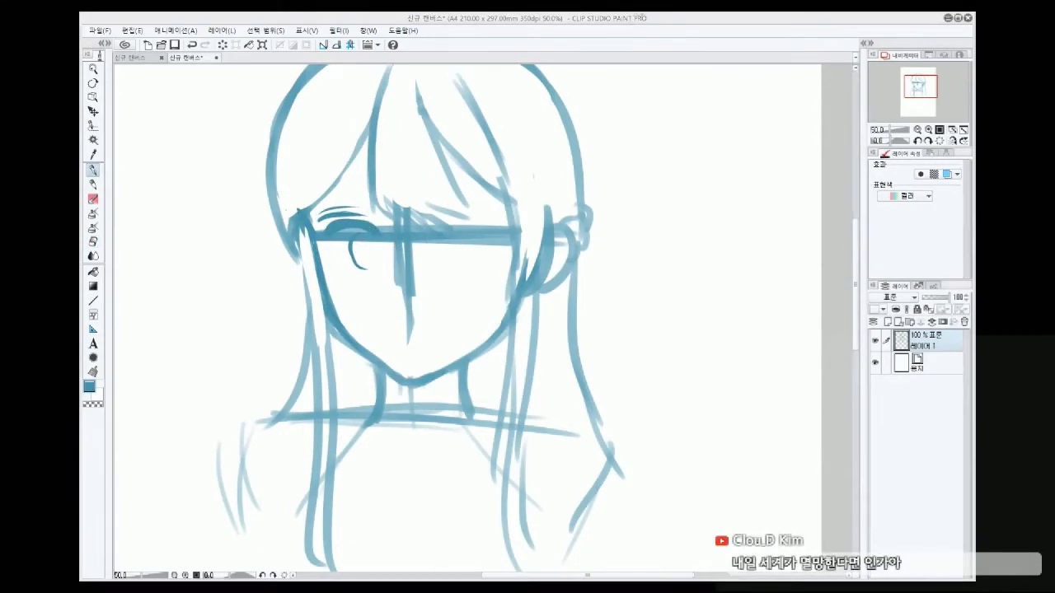
key("e")
left_click_drag(346, 235, 368, 275)
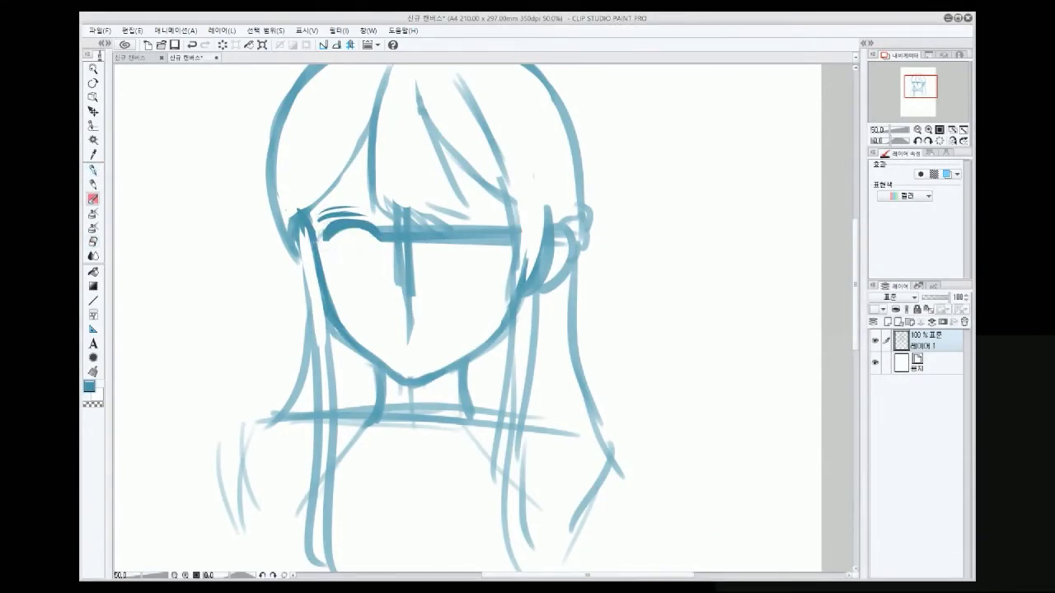
mouse_move(359, 236)
left_mouse_down()
mouse_move(420, 283)
mouse_move(403, 342)
left_mouse_up()
key("e")
left_click_drag(388, 221, 397, 248)
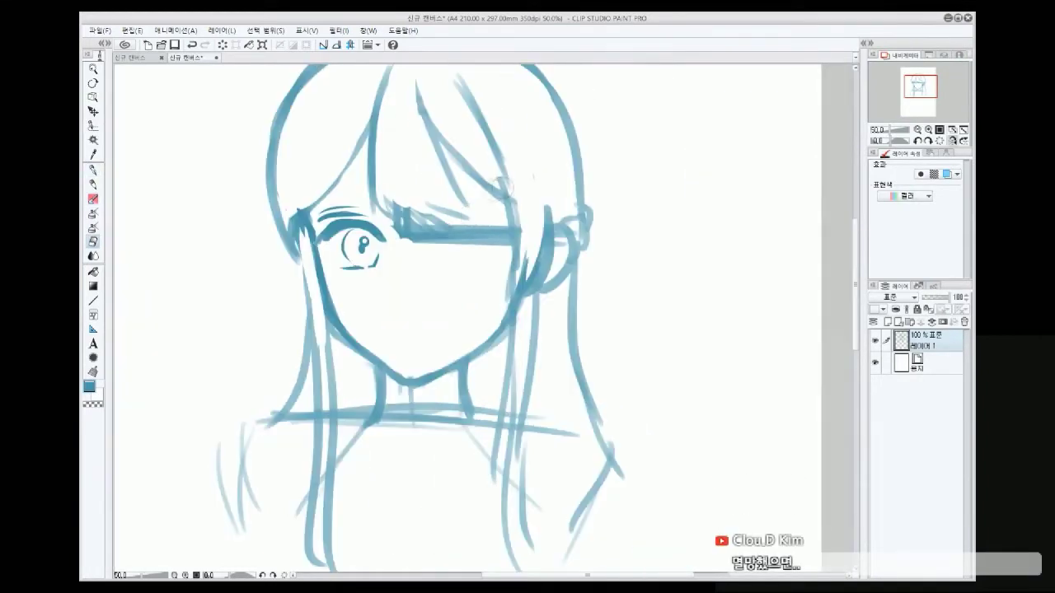
Draw the matching right eye with its lash, iris and pupil, and erase the surrounding guides under the fringe
key("b")
left_click_drag(460, 229, 493, 219)
key("e")
mouse_move(394, 208)
left_mouse_down()
mouse_move(433, 246)
mouse_move(394, 230)
left_mouse_up()
key("p")
mouse_move(492, 226)
left_mouse_down()
mouse_move(488, 269)
mouse_move(455, 263)
mouse_move(500, 266)
left_mouse_up()
key("j")
key("p")
left_click_drag(471, 234, 481, 245)
key("j")
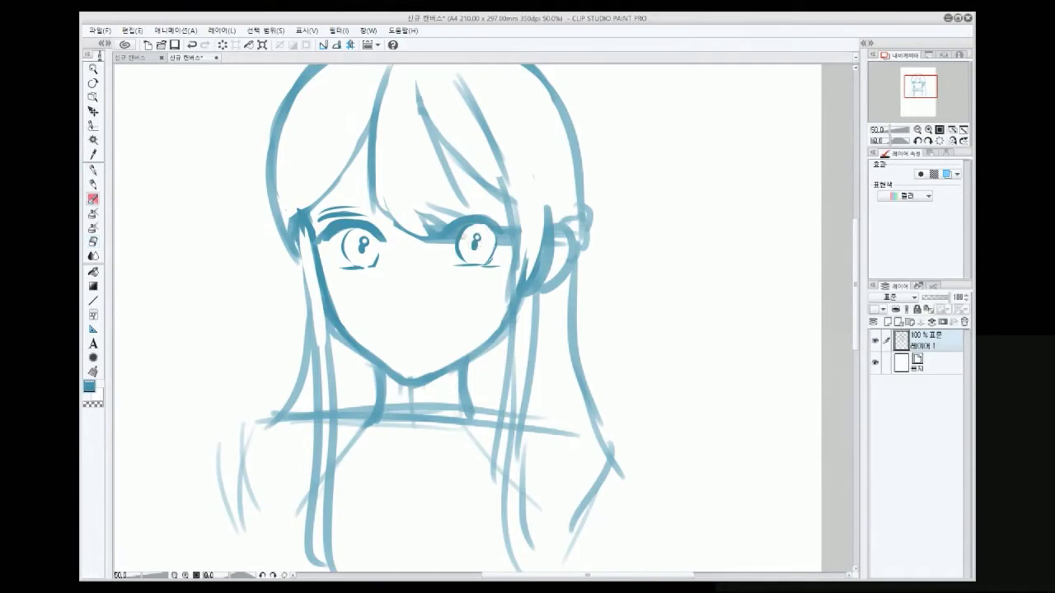
Add eyebrows above both eyes in the mirrored view and clean up the fringe and lines at the left temple
key("h")
mouse_move(643, 216)
left_mouse_down()
mouse_move(610, 191)
mouse_move(651, 212)
left_mouse_up()
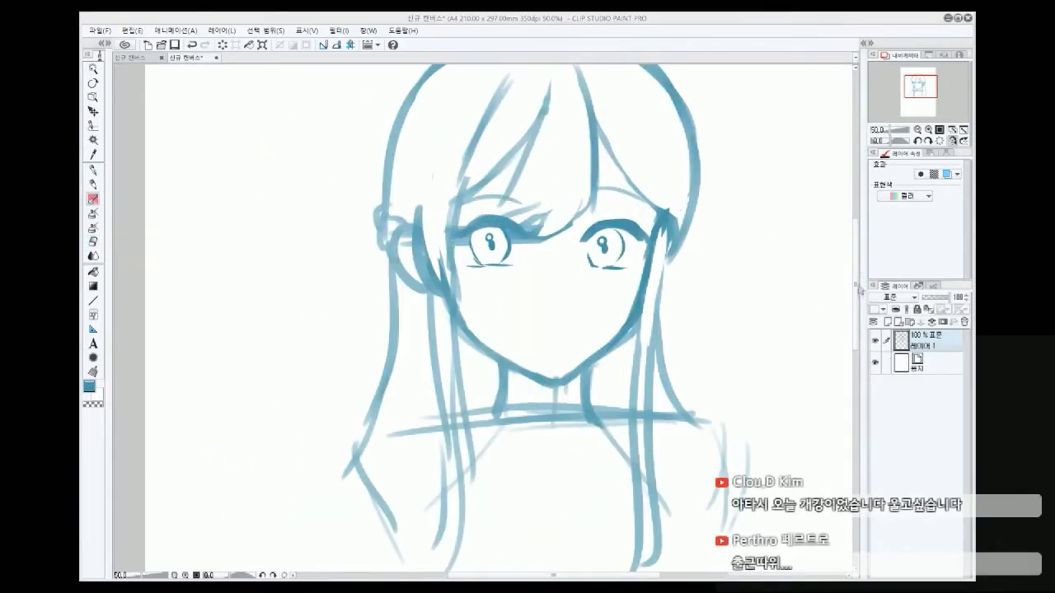
scroll(577, 288, "up", 2)
mouse_move(602, 189)
left_mouse_down()
mouse_move(647, 248)
mouse_move(634, 264)
mouse_move(640, 231)
left_mouse_up()
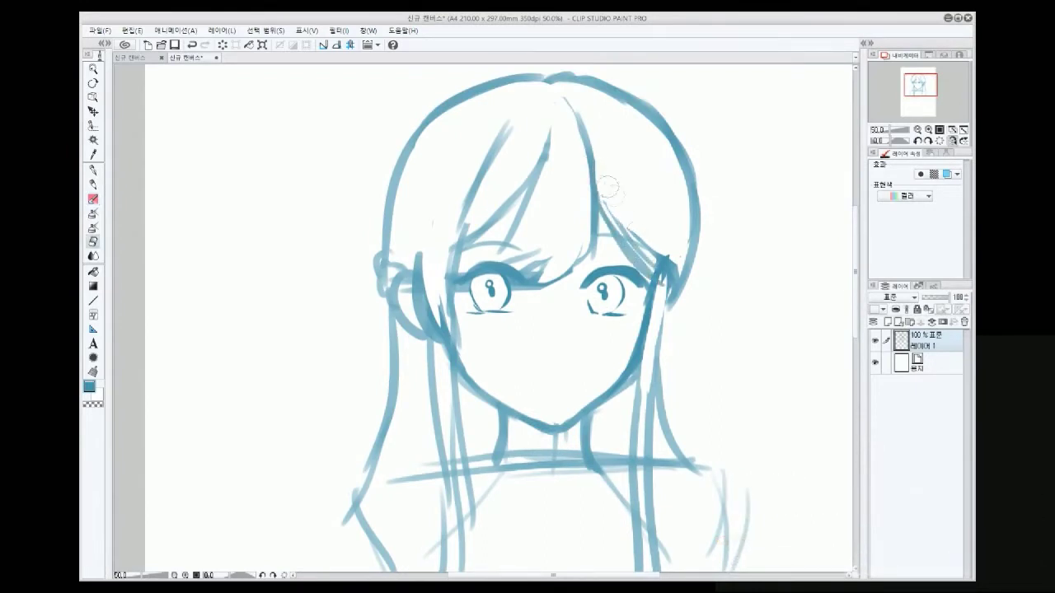
key("h")
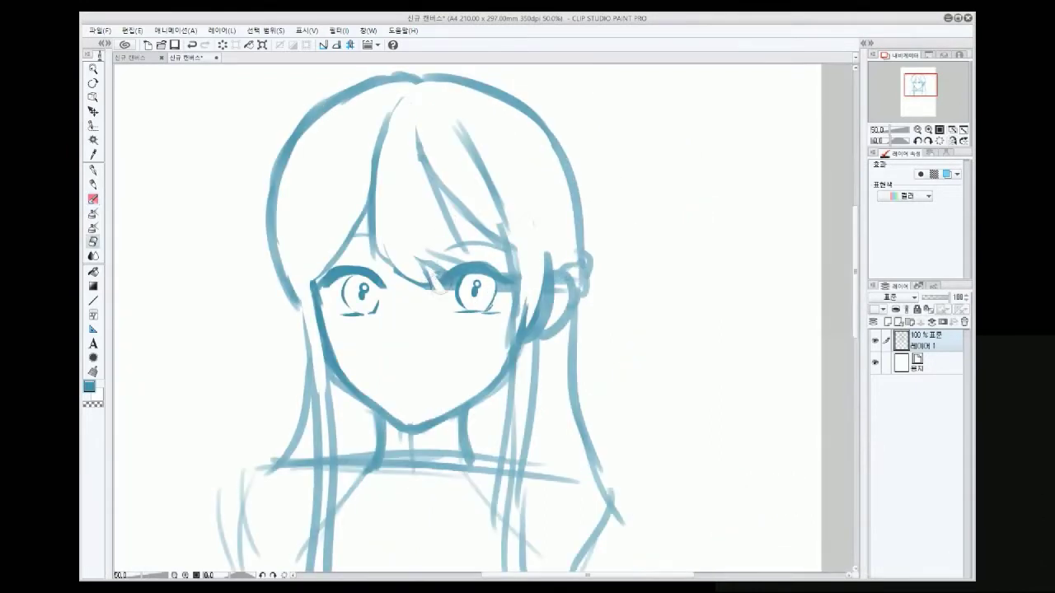
Erase the overlapping strokes around the ear and the outer hair beside it
key("e")
mouse_move(527, 247)
left_mouse_down()
mouse_move(512, 265)
mouse_move(573, 301)
mouse_move(556, 350)
left_mouse_up()
key("h")
key("p")
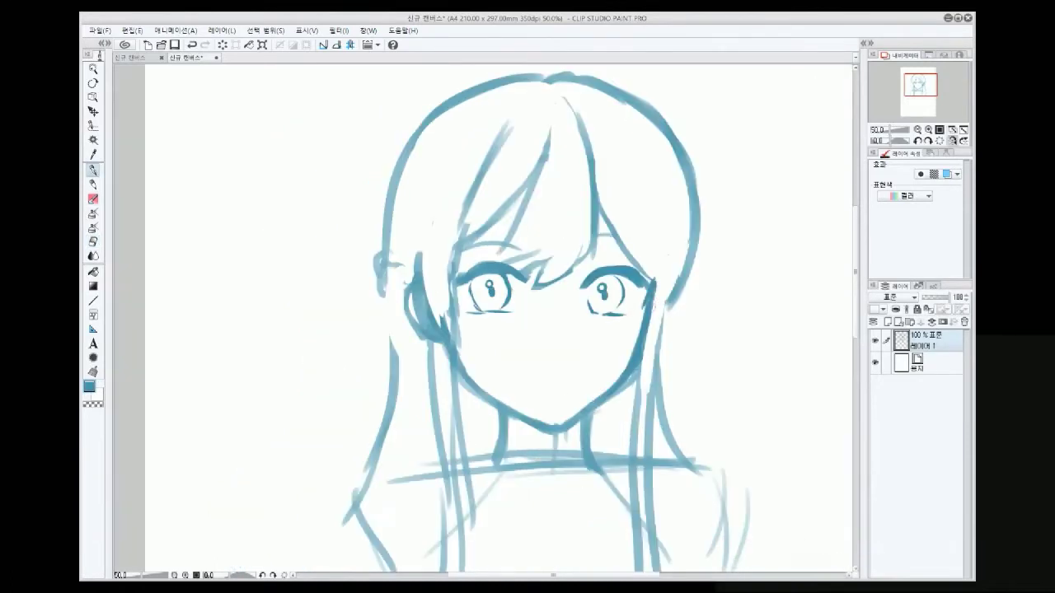
Redraw the outer hair outline over the crown and down past the ear in a cleaner line, erasing the old strokes
mouse_move(569, 84)
left_mouse_down()
mouse_move(696, 206)
mouse_move(666, 301)
left_mouse_up()
mouse_move(530, 82)
left_mouse_down()
mouse_move(415, 157)
mouse_move(379, 287)
left_mouse_up()
key("e")
left_click_drag(416, 136, 388, 241)
mouse_move(387, 293)
left_mouse_down()
mouse_move(494, 82)
mouse_move(556, 97)
left_mouse_up()
key("p")
left_click_drag(474, 80, 561, 74)
left_click_drag(389, 173, 381, 321)
Redraw the main fringe strand from the parting down between the eyes with a darker, cleaner line
key("e")
key("p")
key("h")
left_click_drag(404, 95, 370, 191)
left_click_drag(389, 132, 394, 251)
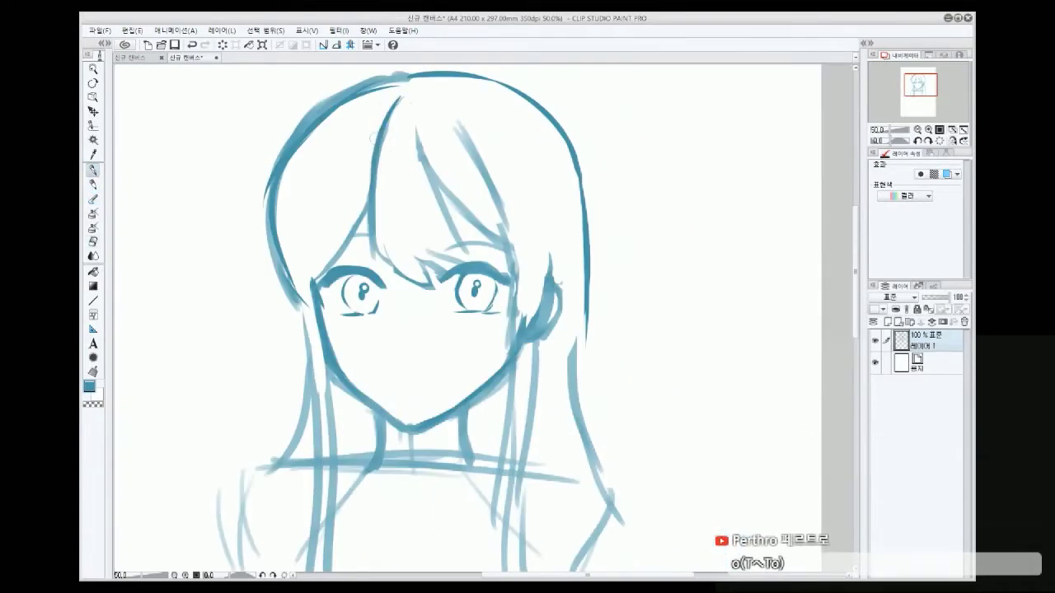
Redraw both sides of the neck with clean curves and erase the old neck and collar guide strokes
key("e")
mouse_move(504, 356)
left_mouse_down()
mouse_move(445, 409)
mouse_move(478, 457)
left_mouse_up()
key("p")
key("ctrl+z")
left_click_drag(486, 401, 503, 466)
left_click_drag(397, 416, 389, 458)
left_click_drag(488, 394, 486, 455)
key("e")
left_click_drag(477, 412, 463, 468)
left_click_drag(380, 412, 359, 466)
Erase the messy overlapping lines between the right cheek, the side hair and the ear
key("e")
mouse_move(505, 348)
left_mouse_down()
mouse_move(508, 241)
mouse_move(524, 339)
left_mouse_up()
left_click_drag(534, 235, 545, 281)
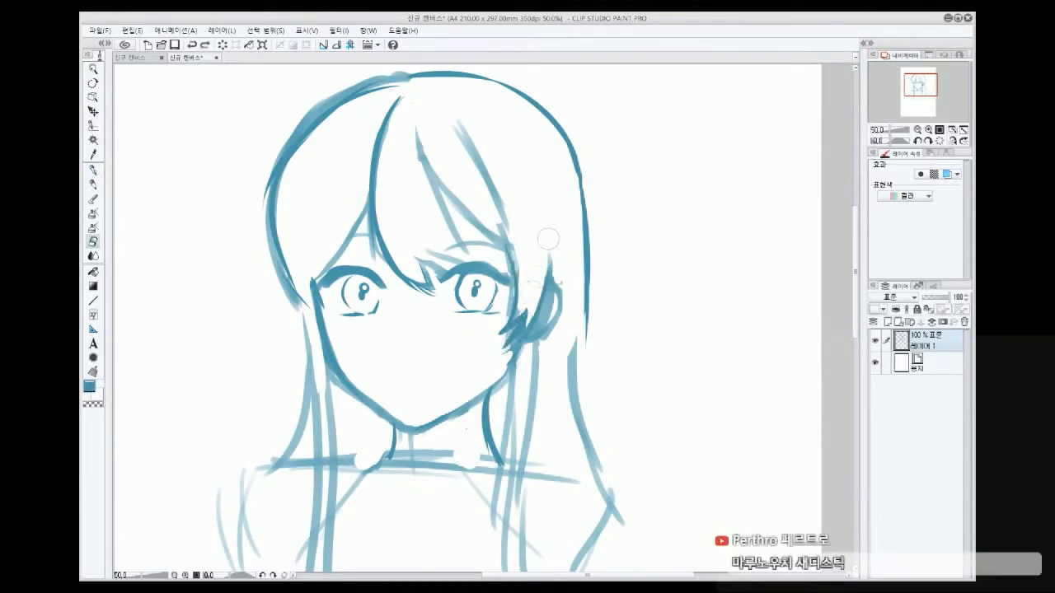
left_click_drag(507, 238, 498, 203)
Draw a thin strand in the upper right fringe and erase the thick old strand below it
key("p")
left_click_drag(455, 122, 486, 175)
key("e")
left_click_drag(511, 212, 482, 178)
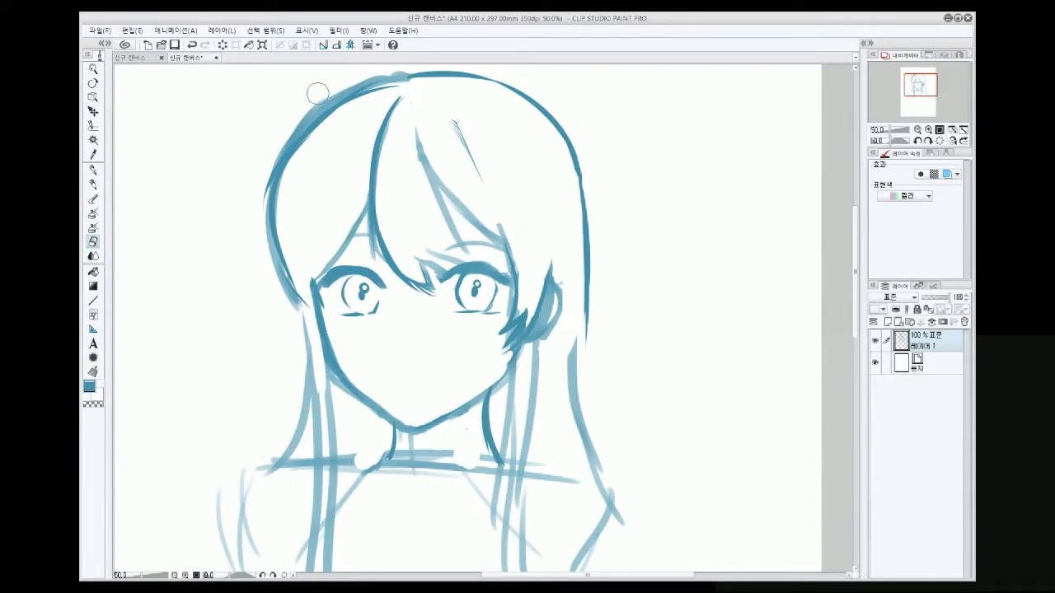
Erase the doubled strokes along the upper left head outline to thin it
left_click_drag(326, 133, 298, 163)
left_click_drag(396, 84, 278, 158)
left_click_drag(356, 79, 388, 74)
Redraw the long outer hair line on the right down to the shoulder and clean up the ear outline
key("p")
mouse_move(581, 317)
left_mouse_down()
mouse_move(599, 467)
mouse_move(620, 527)
left_mouse_up()
mouse_move(557, 285)
left_mouse_down()
mouse_move(536, 337)
mouse_move(547, 255)
left_mouse_up()
key("e")
key("p")
Erase the rough right fringe and temple strokes and redraw the side lock beside the right eye
key("e")
left_click_drag(425, 153, 442, 174)
left_click_drag(508, 262, 509, 315)
key("p")
left_click_drag(509, 227, 511, 302)
Clean up the ear-side cheek area in the mirrored view and extend the side lock down to the jaw
key("h")
key("e")
mouse_move(462, 329)
left_mouse_down()
mouse_move(442, 303)
mouse_move(461, 346)
left_mouse_up()
key("p")
left_click_drag(449, 293, 457, 359)
key("h")
Erase the doubled strokes along the left side of the hair outline down to the cheek
key("e")
mouse_move(276, 149)
left_mouse_down()
mouse_move(267, 206)
mouse_move(292, 305)
left_mouse_up()
mouse_move(280, 216)
left_mouse_down()
mouse_move(309, 321)
mouse_move(297, 301)
left_mouse_up()
key("p")
key("e")
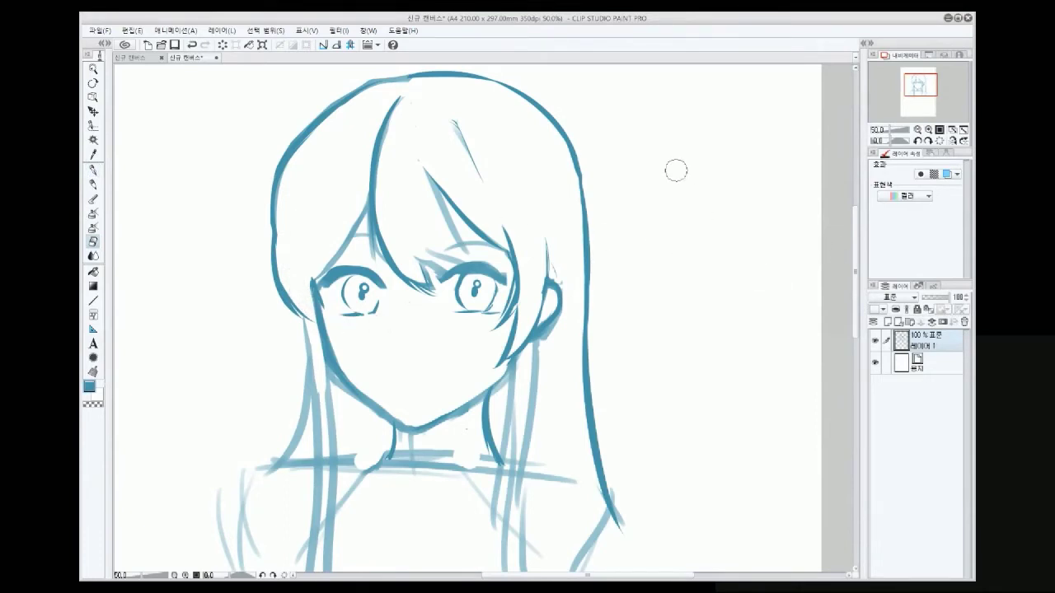
Draw a small mouth and redraw the long side locks over both shoulders with clean lines
scroll(676, 171, "down", 2)
key("p")
left_click_drag(339, 288, 329, 466)
left_click_drag(345, 287, 317, 548)
left_click_drag(346, 306, 329, 550)
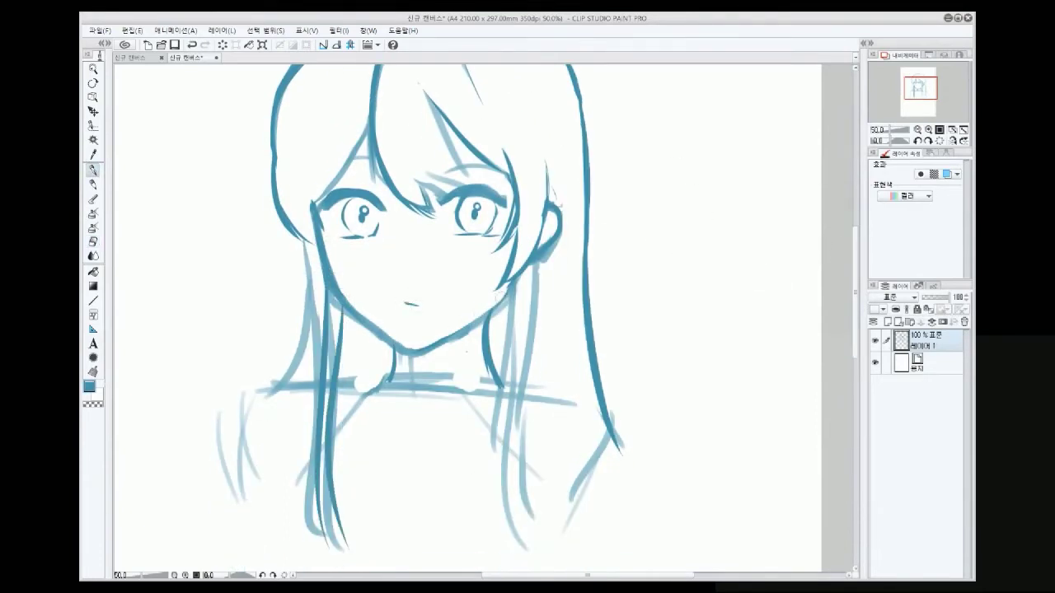
left_click_drag(506, 280, 492, 518)
key("ctrl+z")
mouse_move(528, 264)
left_mouse_down()
mouse_move(517, 496)
mouse_move(539, 526)
left_mouse_up()
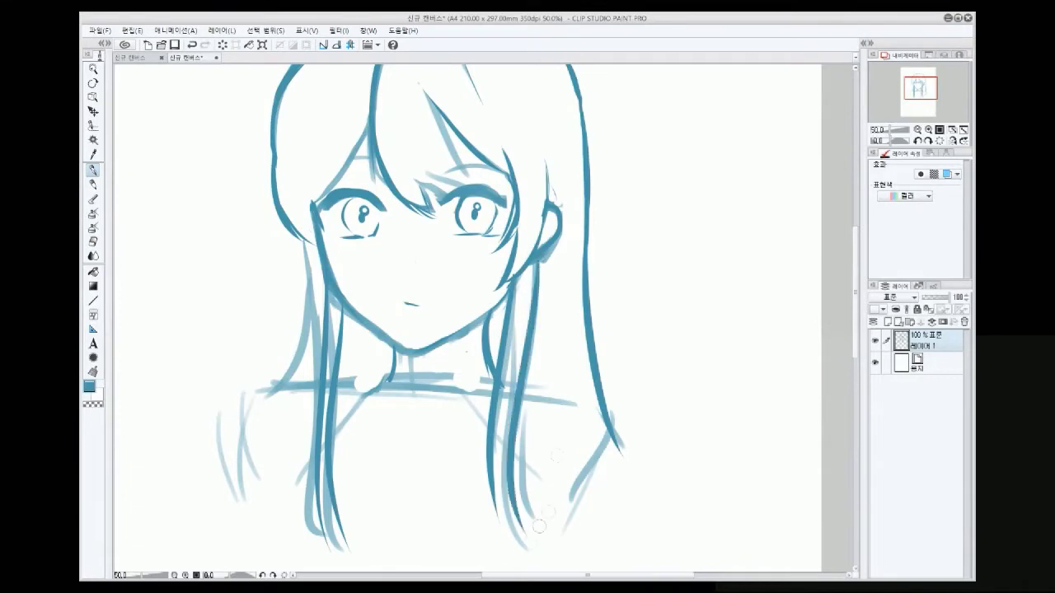
Draw a small hair ornament above the ear and short curved strands over the left cheek
scroll(558, 248, "up", 2)
mouse_move(576, 265)
left_mouse_down()
mouse_move(594, 252)
mouse_move(587, 263)
left_mouse_up()
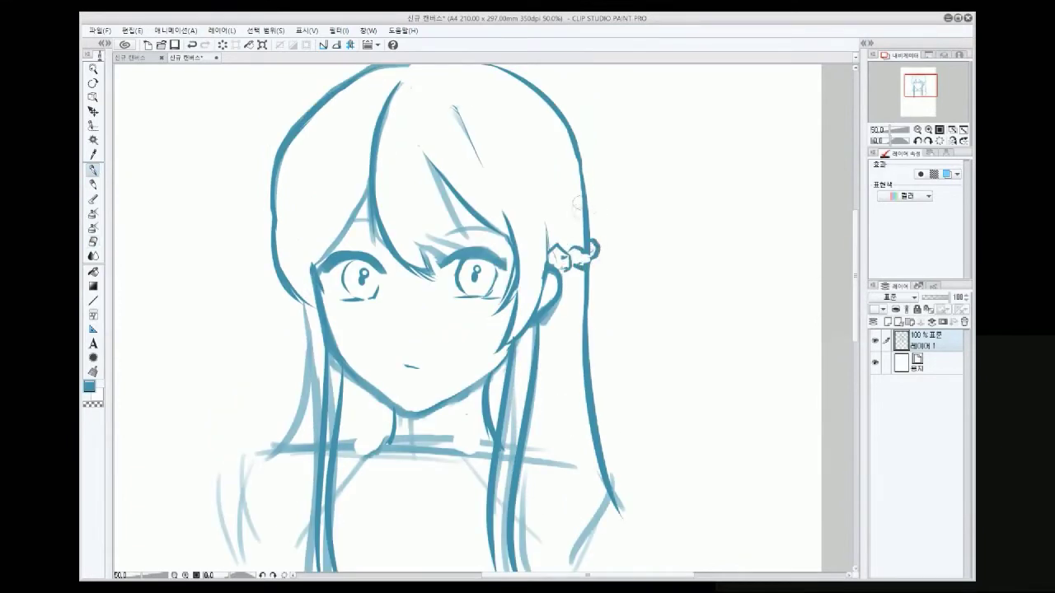
left_click_drag(297, 290, 323, 350)
left_click_drag(322, 312, 352, 320)
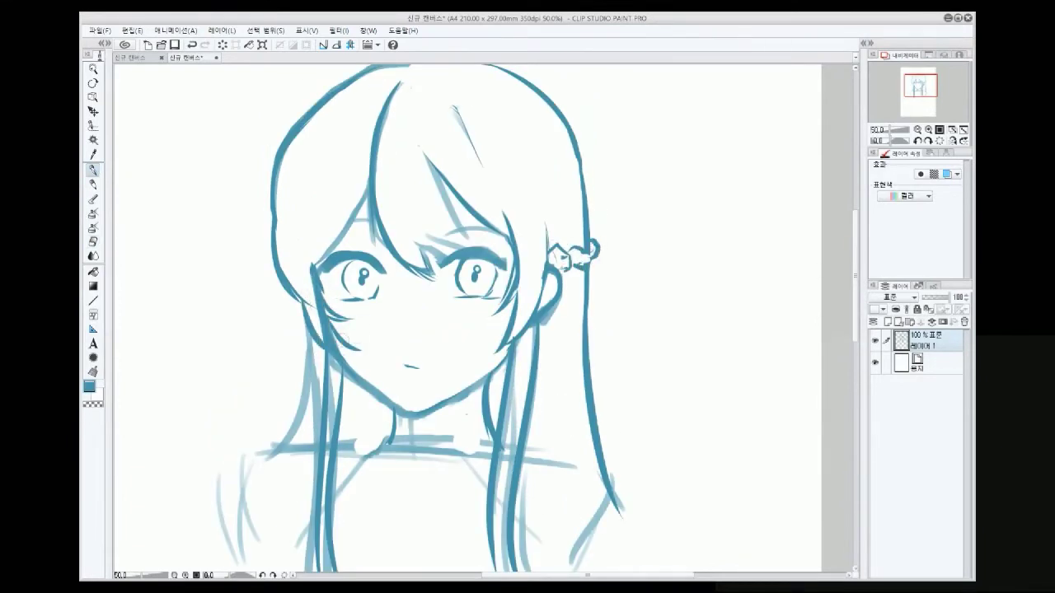
Erase the face line behind the left cheek strands and tidy the left temple hair lines
key("e")
left_click_drag(325, 285, 328, 346)
left_click_drag(306, 267, 338, 314)
key("p")
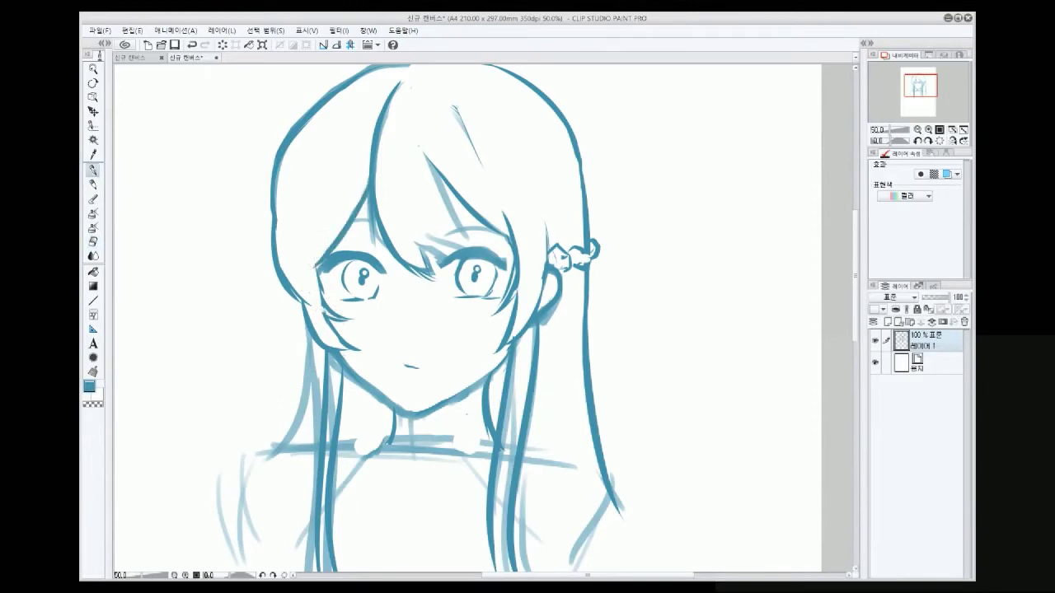
Redraw the right fringe strand in a darker line and clean up the fringe tips above the right eye
key("ctrl+z")
mouse_move(425, 154)
left_mouse_down()
mouse_move(470, 241)
mouse_move(467, 223)
left_mouse_up()
key("e")
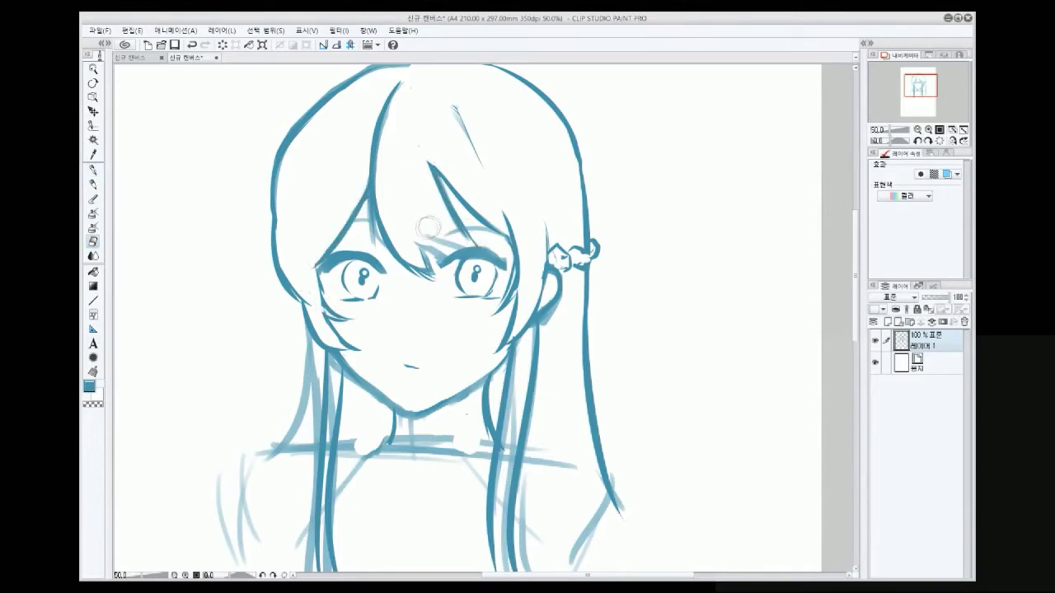
left_click_drag(437, 252, 429, 247)
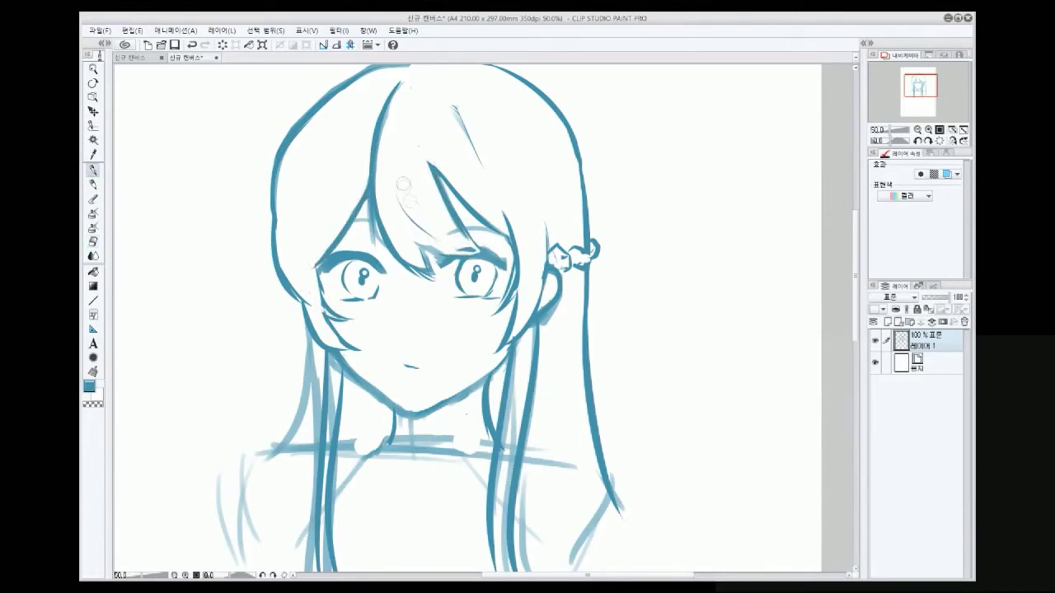
Redraw the right inner fringe line as a curve falling from the crown, erasing most of the old line
key("p")
mouse_move(434, 129)
left_mouse_down()
mouse_move(457, 211)
mouse_move(441, 175)
left_mouse_up()
key("e")
key("p")
key("e")
key("p")
Redraw the central fringe strands with pointed tips between the eyes and tidy their overlaps
left_click_drag(381, 200, 363, 264)
key("e")
key("p")
mouse_move(388, 153)
left_mouse_down()
mouse_move(381, 264)
mouse_move(424, 262)
left_mouse_up()
key("e")
key("e")
key("p")
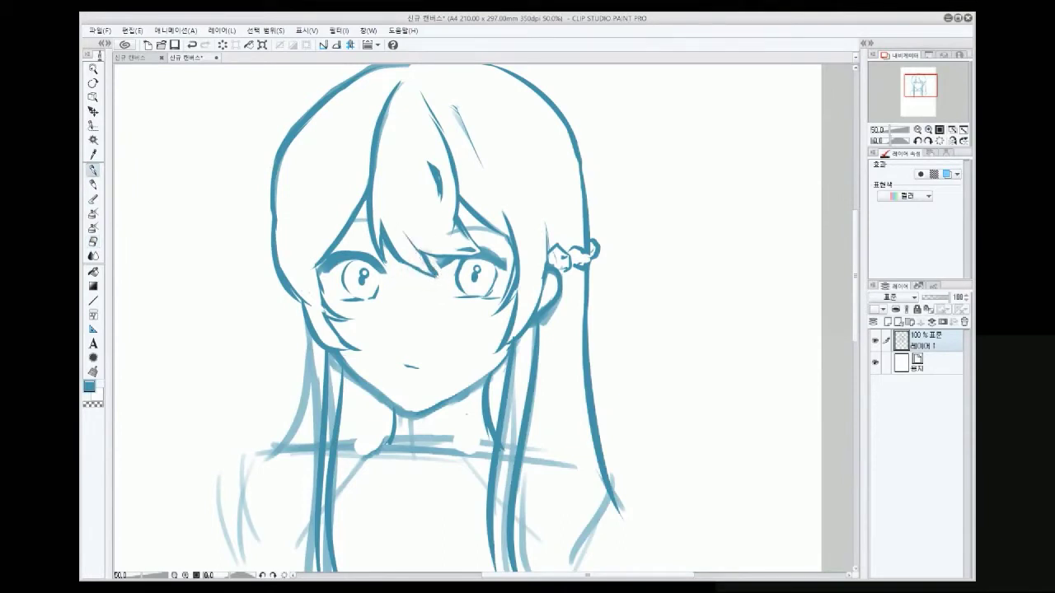
Erase the rough sketch lines under the chin and clean up the right jaw line
key("e")
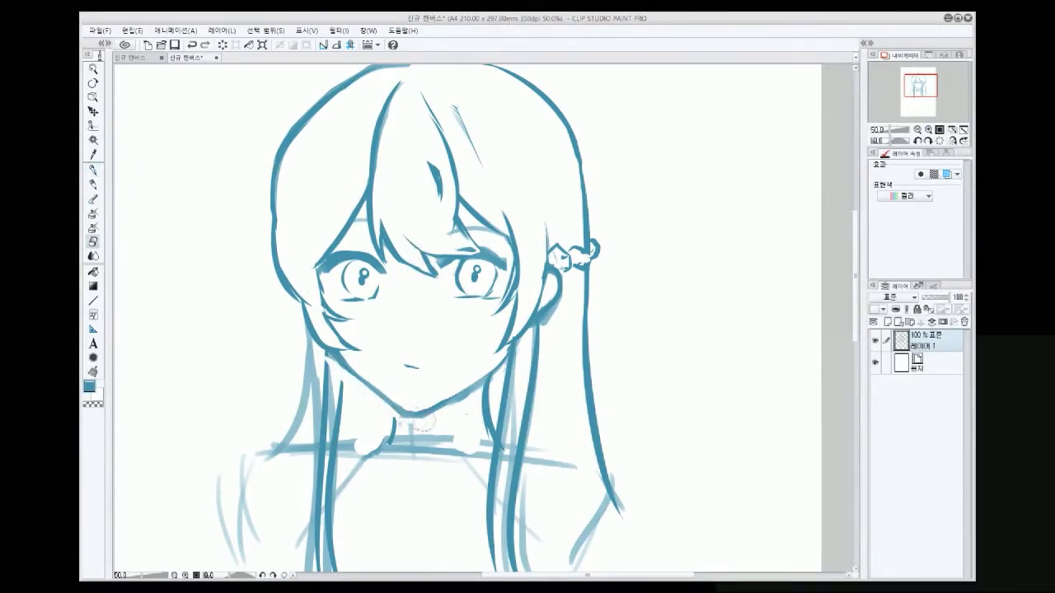
left_click_drag(413, 421, 470, 392)
key("p")
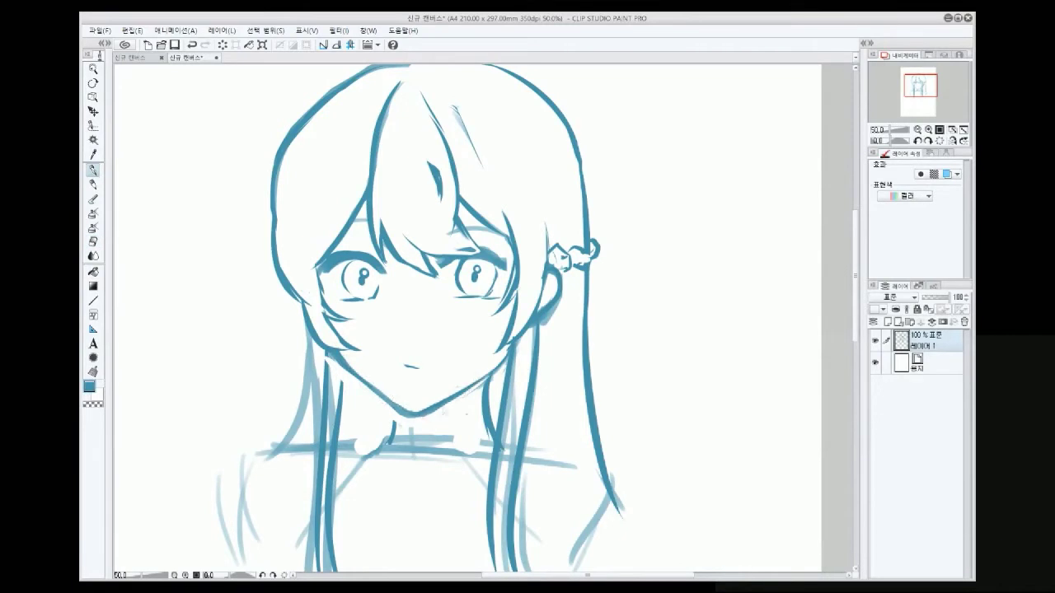
key("e")
left_click_drag(486, 375, 454, 394)
key("p")
Erase the faded sketch lines around the right side locks and redraw the lower edge of the ear
scroll(468, 319, "down", 1)
key("e")
left_click_drag(515, 332, 507, 498)
left_click_drag(509, 400, 508, 561)
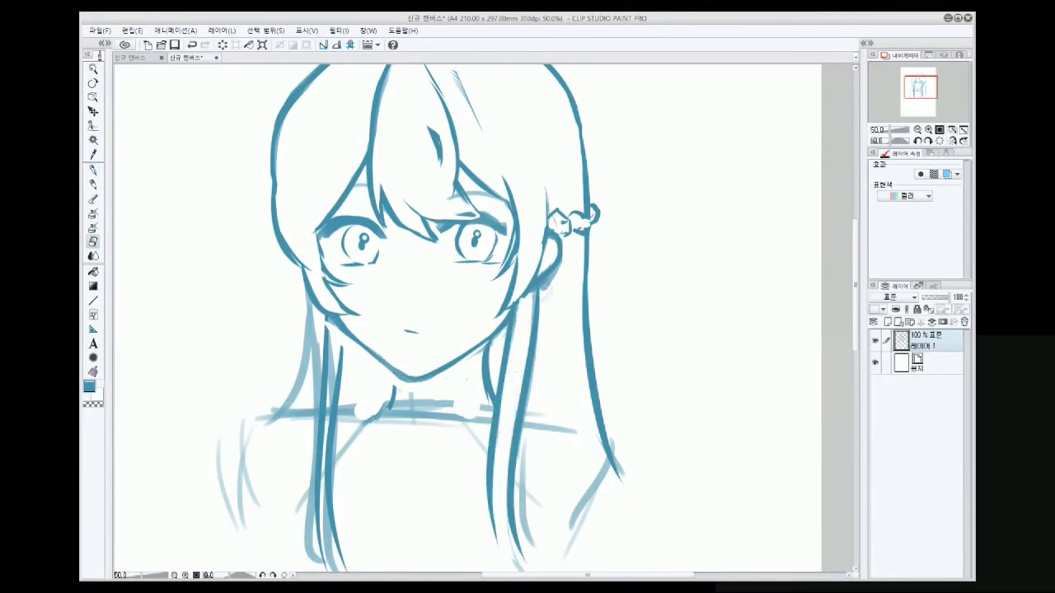
key("p")
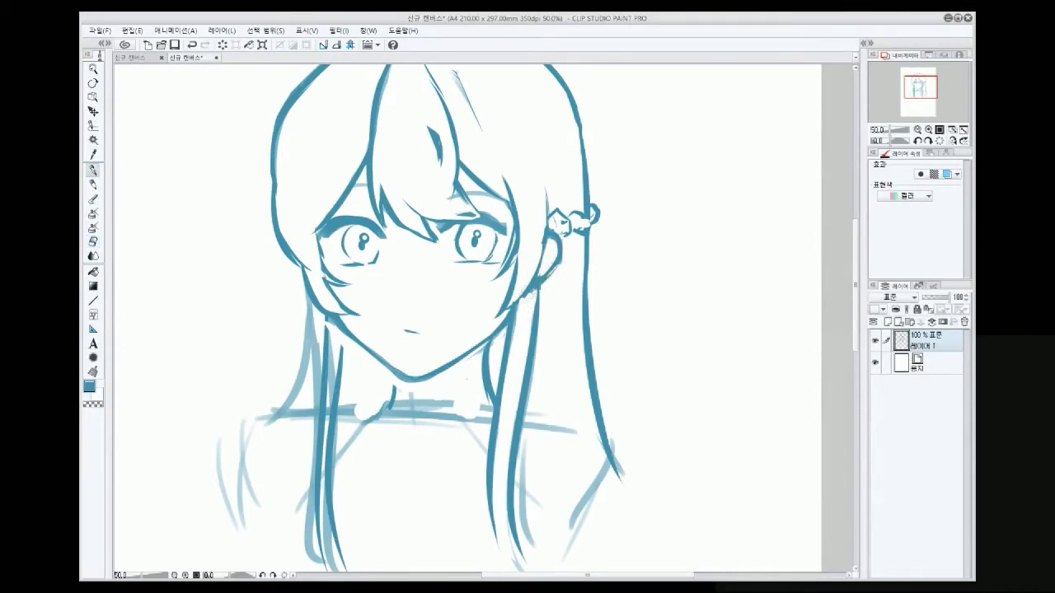
key("e")
key("p")
key("e")
Draw the outer left hair lock in a dark line and erase the neck, shoulder and chest construction lines
mouse_move(392, 388)
left_mouse_down()
mouse_move(447, 433)
mouse_move(474, 397)
mouse_move(466, 387)
left_mouse_up()
key("p")
left_click_drag(328, 311, 276, 416)
key("e")
mouse_move(284, 361)
left_mouse_down()
mouse_move(313, 371)
mouse_move(301, 421)
mouse_move(330, 346)
mouse_move(324, 450)
left_mouse_up()
mouse_move(328, 494)
left_mouse_down()
mouse_move(540, 428)
mouse_move(577, 511)
mouse_move(597, 494)
left_mouse_up()
Draw the right shoulder line and a V-shaped collar opening below the neck
key("p")
left_click_drag(526, 416, 605, 445)
left_click_drag(626, 471, 659, 521)
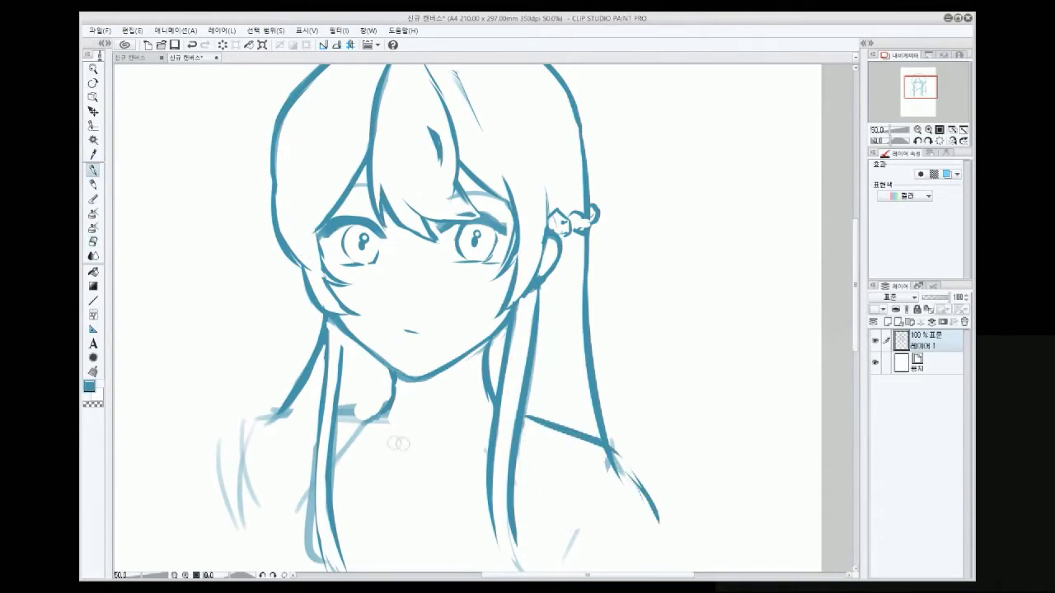
mouse_move(374, 400)
left_mouse_down()
mouse_move(387, 519)
mouse_move(486, 451)
left_mouse_up()
key("ctrl+z")
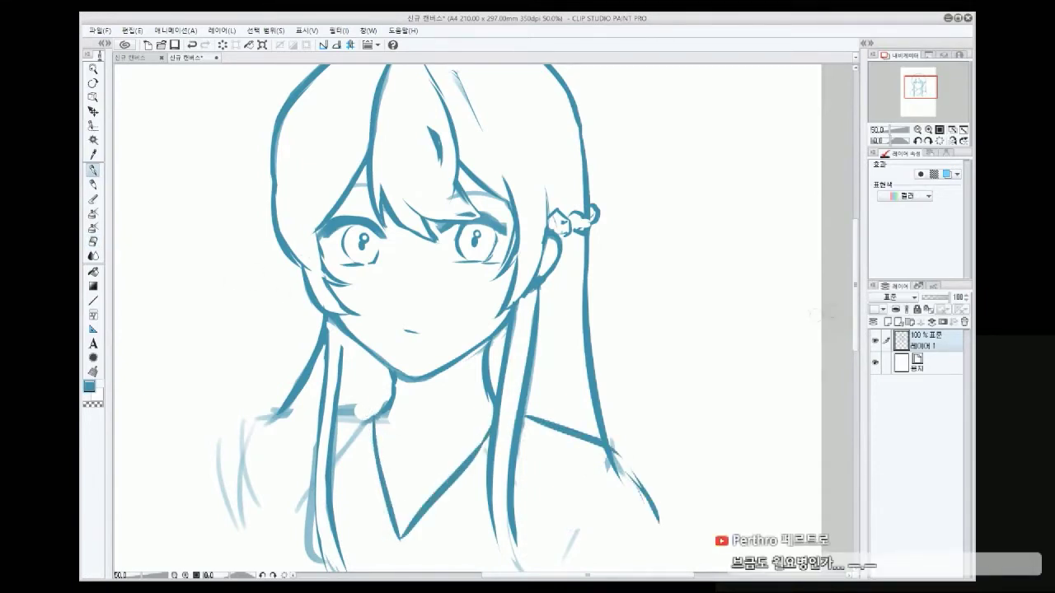
Draw the wide collar's lower hem from the V point to a pointed right corner and close its shoulder edge
scroll(807, 305, "down", 2)
left_click_drag(400, 461, 688, 464)
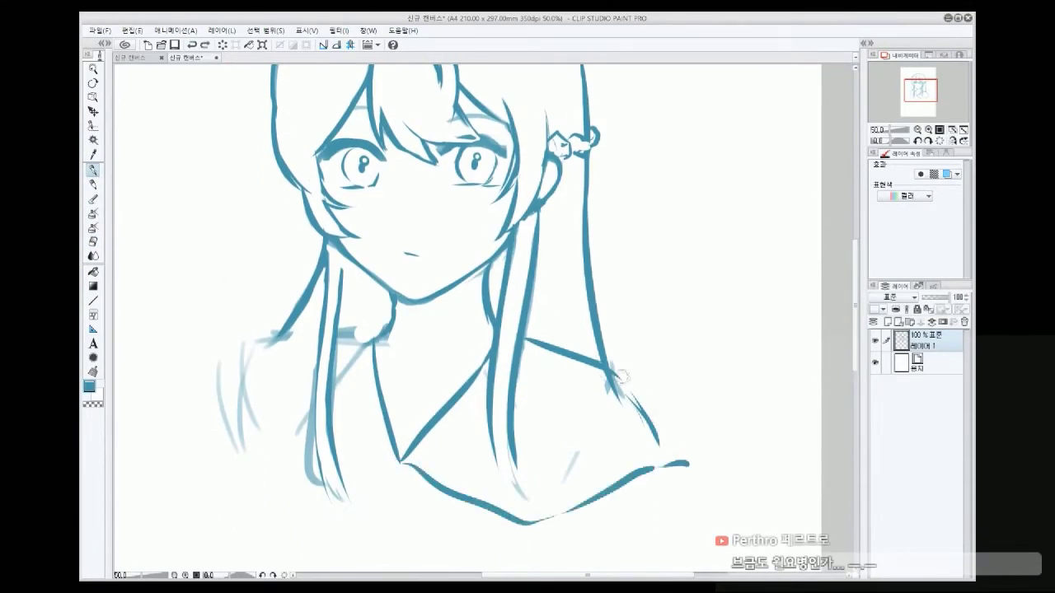
left_click_drag(628, 385, 697, 463)
key("e")
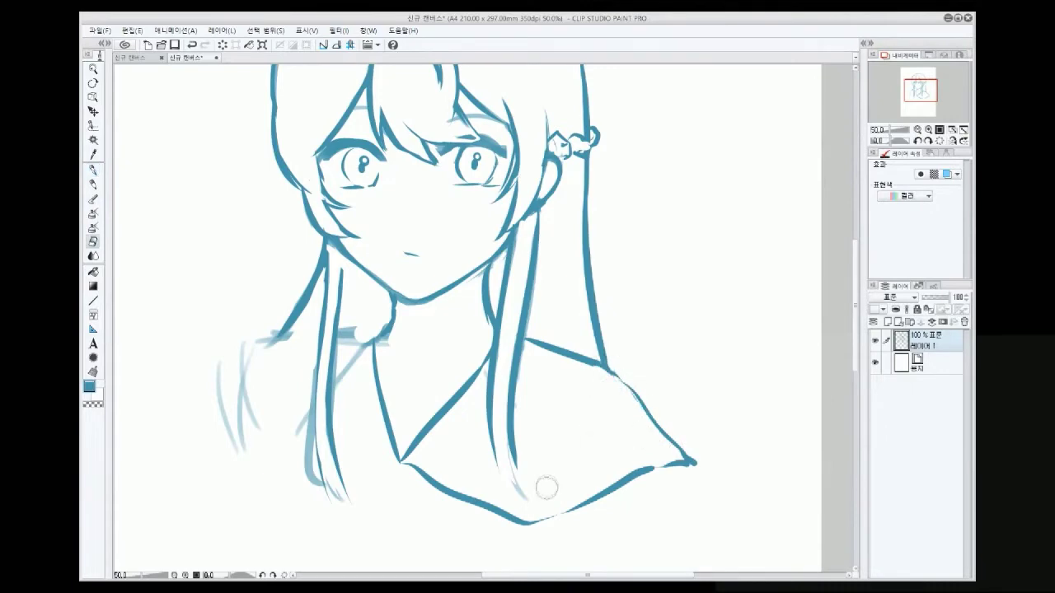
Mirror the view, draw the collar half opposite the hair ornament and erase the rough shoulder lines there
key("h")
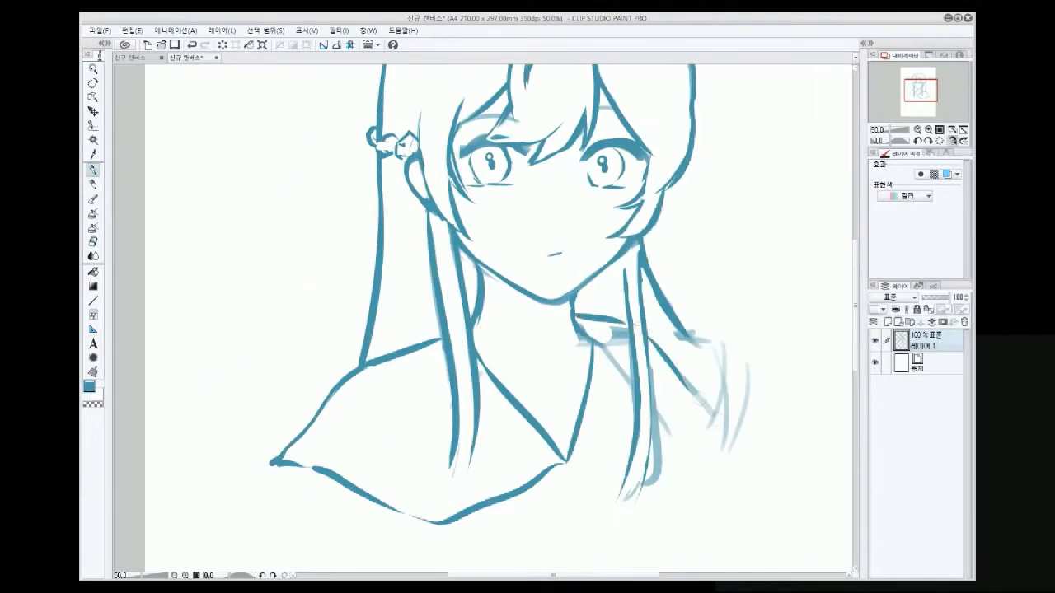
mouse_move(692, 339)
left_mouse_down()
mouse_move(734, 428)
mouse_move(610, 342)
mouse_move(639, 509)
left_mouse_up()
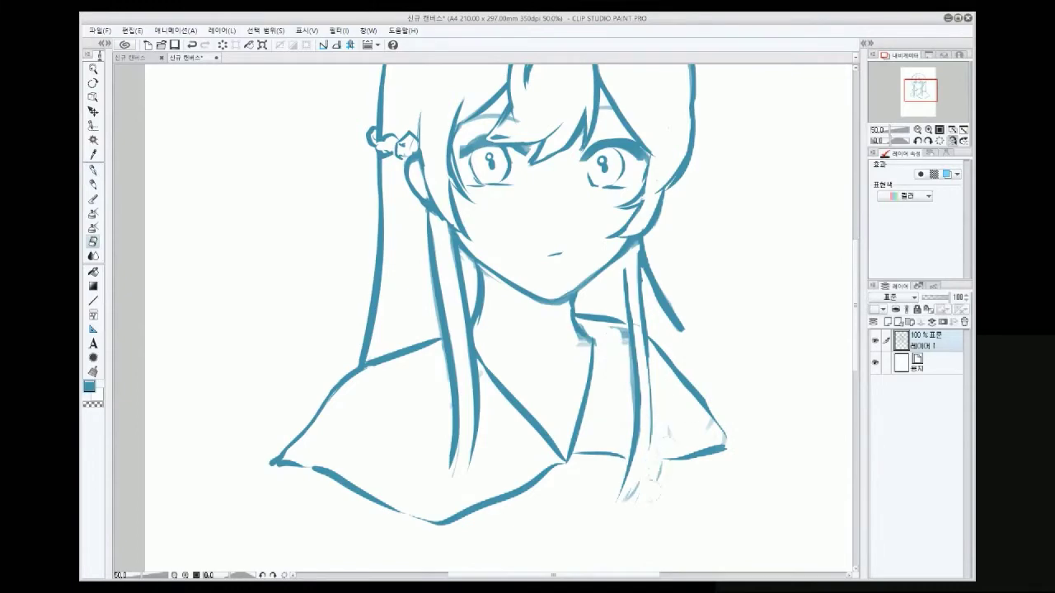
scroll(678, 207, "down", 2)
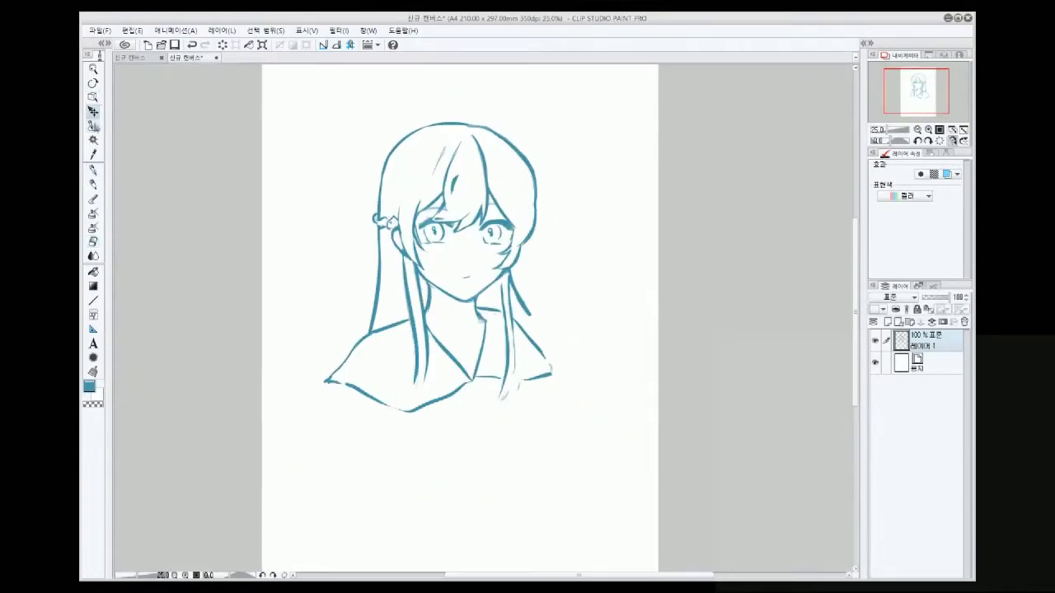
Try to copy the whole portrait into the 1024 x 1024 px canvas and position it there
left_click(107, 42)
left_click_drag(365, 107, 648, 424)
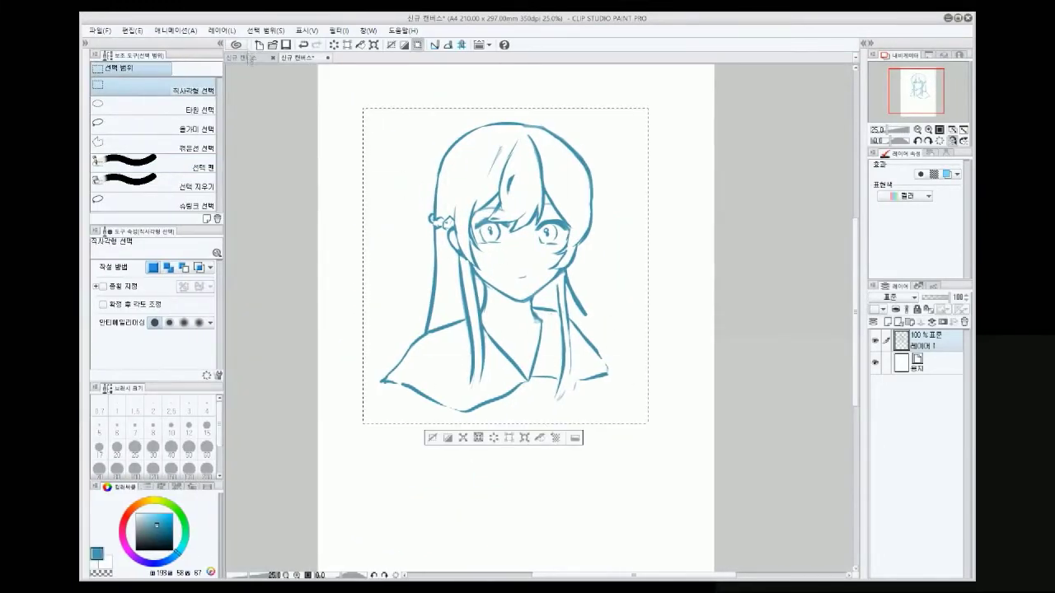
key("ctrl+c")
key("ctrl+Tab")
key("ctrl+v")
key("k")
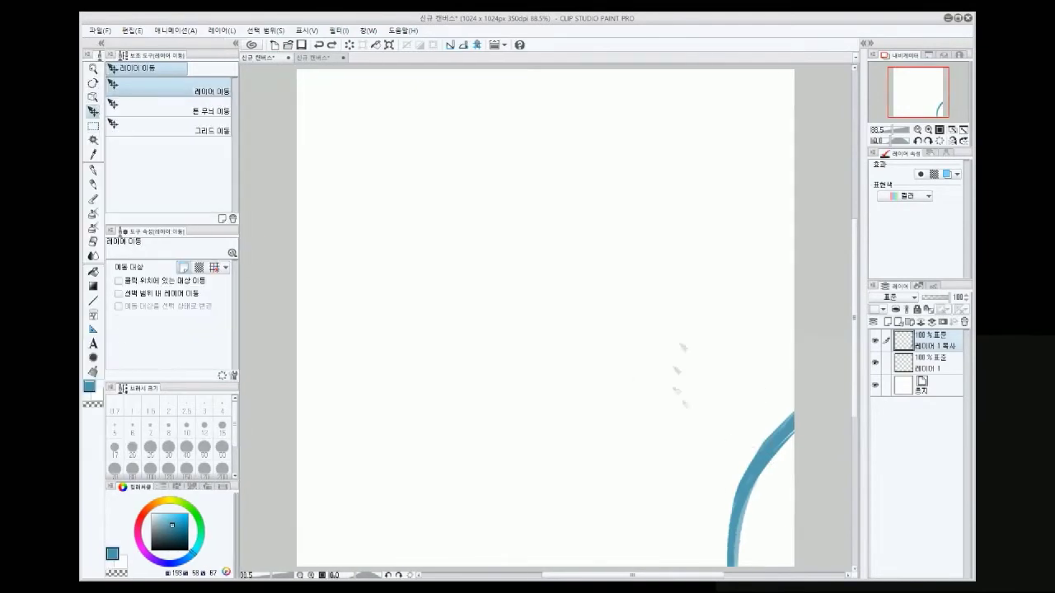
left_click_drag(726, 494, 305, 234)
scroll(544, 321, "down", 3)
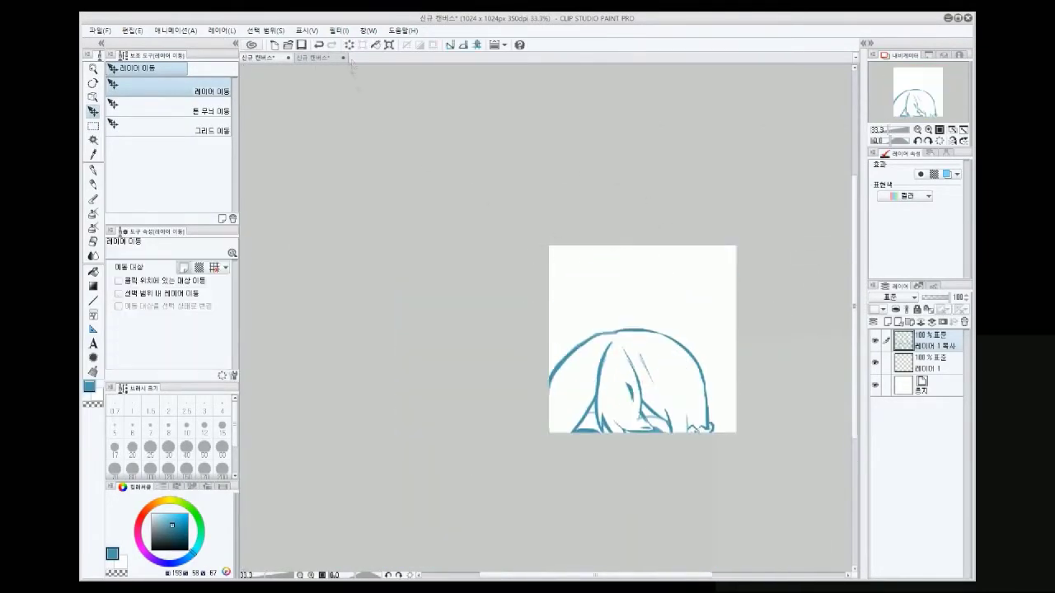
Return to the A4 canvas, crop it to a square rectangular selection around the portrait, and unmirror the view
key("ctrl+Tab")
key("m")
left_click_drag(361, 112, 671, 426)
key("alt+e")
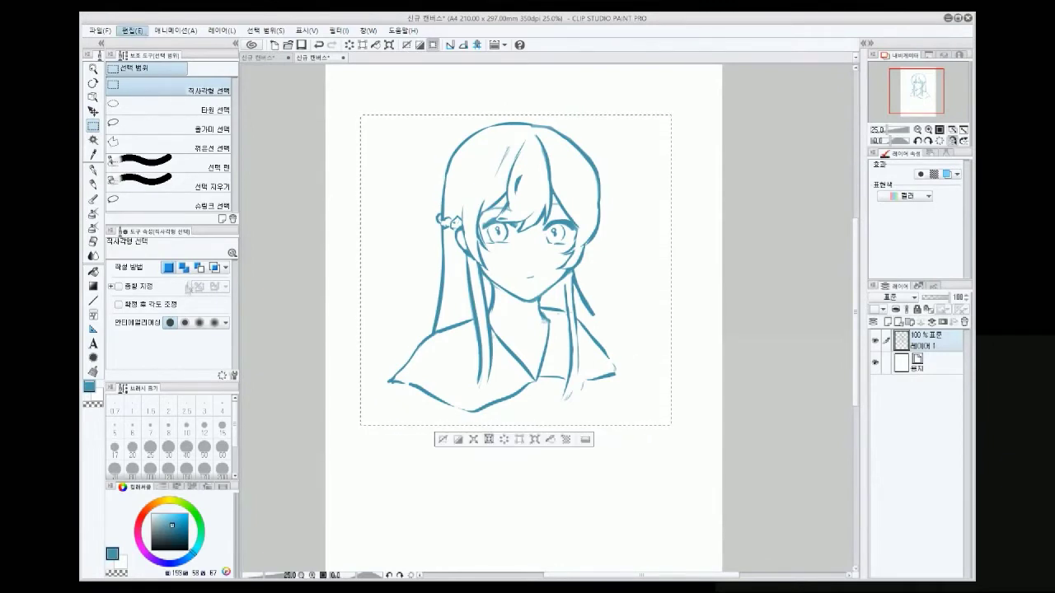
key("ctrl+d")
key("h")
Draw the upper arms below both sides of the collar with the G-pen
key("b")
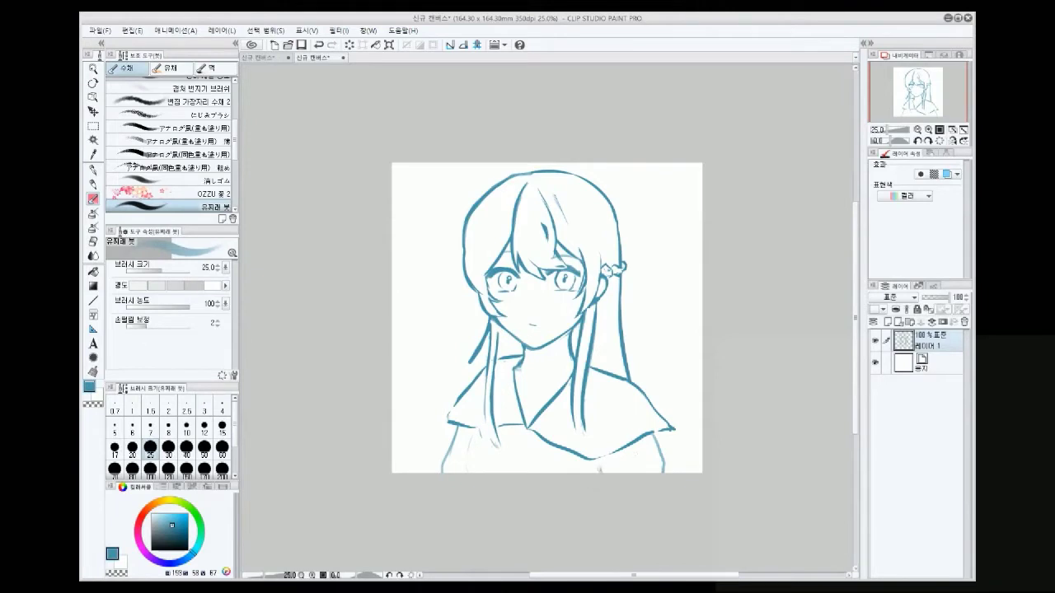
key("p")
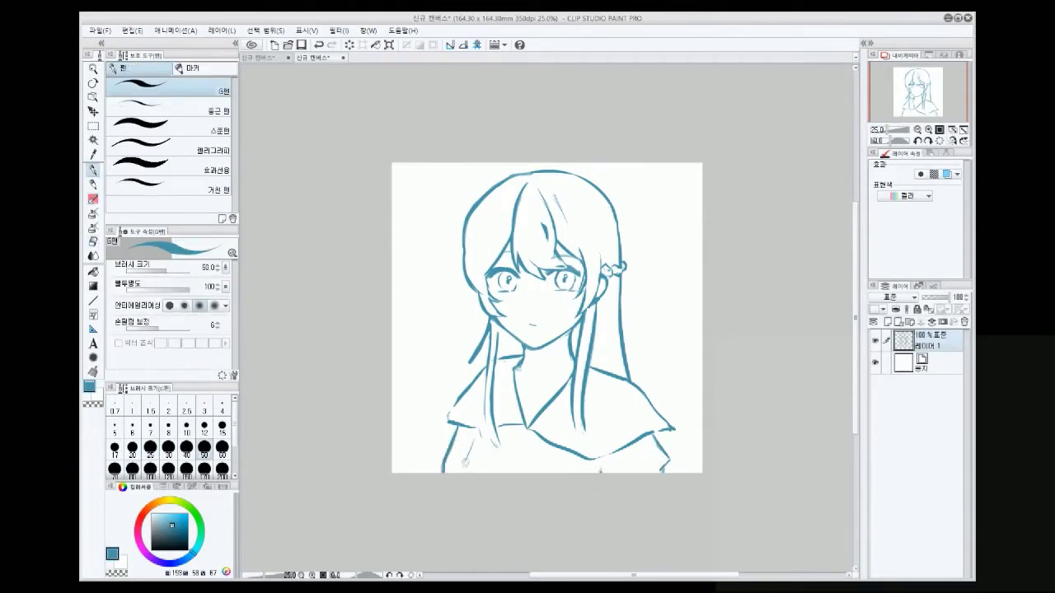
scroll(611, 475, "up", 2)
scroll(612, 476, "down", 1)
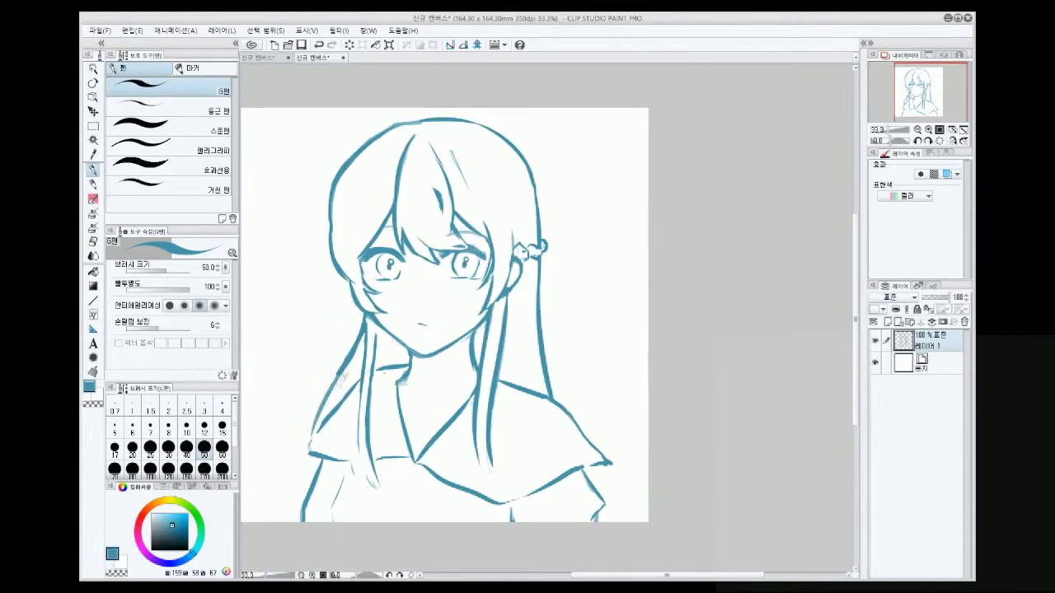
Redraw the long outer hair on the left shoulder and shape the back hair below the ornament
key("e")
key("p")
left_click_drag(535, 288, 552, 377)
key("e")
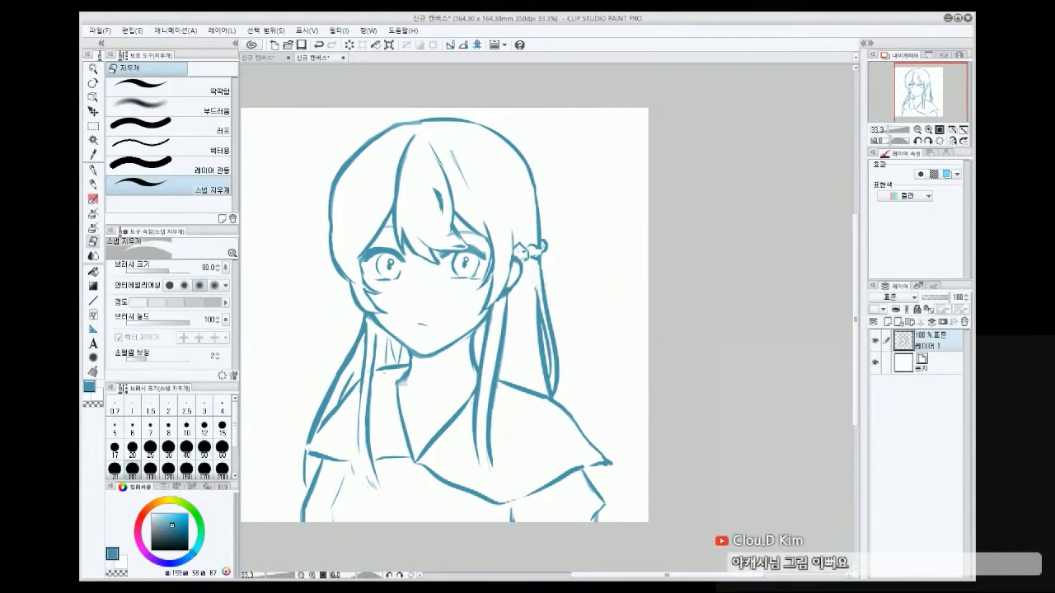
Add fine hair strands from the right of the crown toward the ornament and behind the ear
key("p")
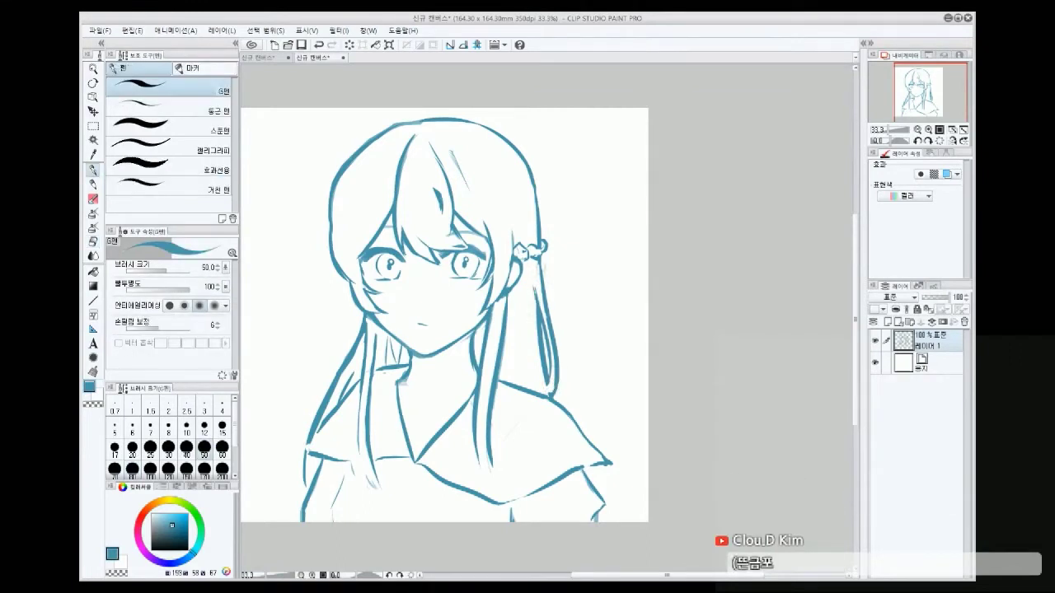
key("ctrl+z")
left_click_drag(486, 165, 517, 232)
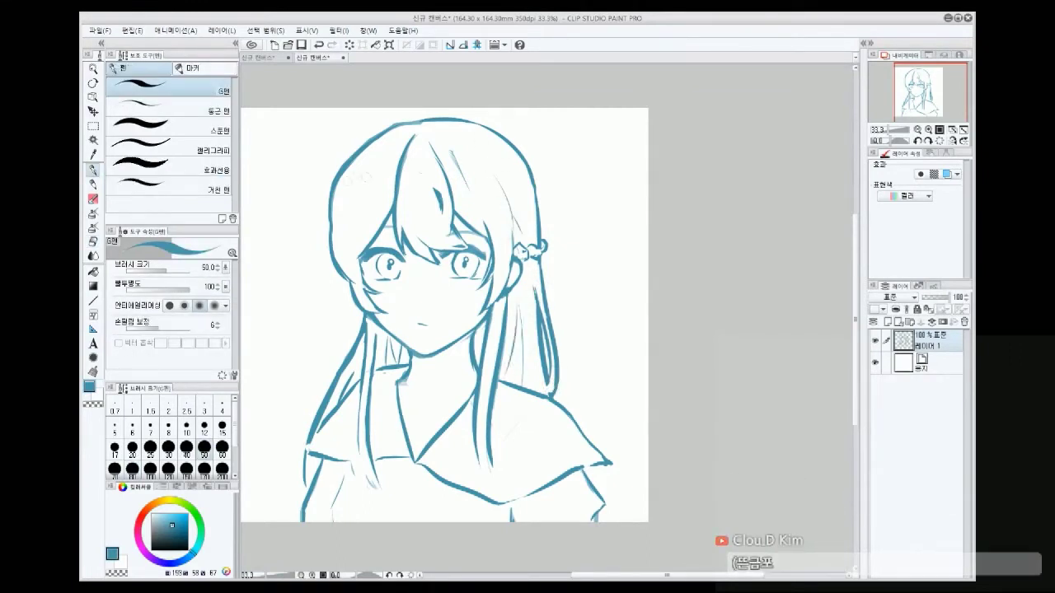
Extend the right side lock past the collar hem with split, pointed tips and tidy the overlapping lines
mouse_move(478, 422)
left_mouse_down()
mouse_move(513, 504)
mouse_move(519, 494)
left_mouse_up()
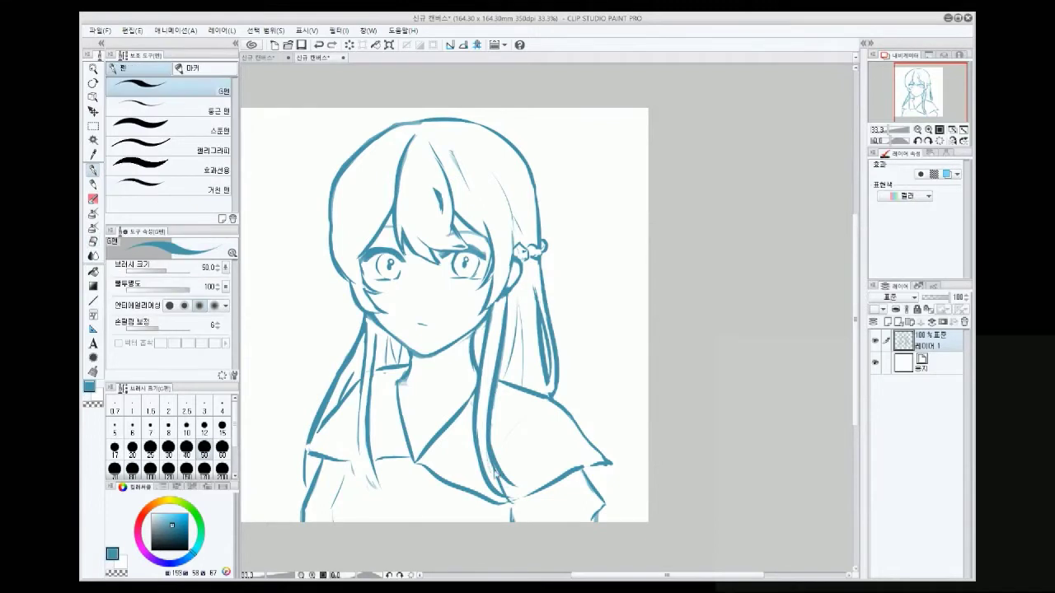
key("ctrl+z")
left_click_drag(484, 458, 509, 504)
key("e")
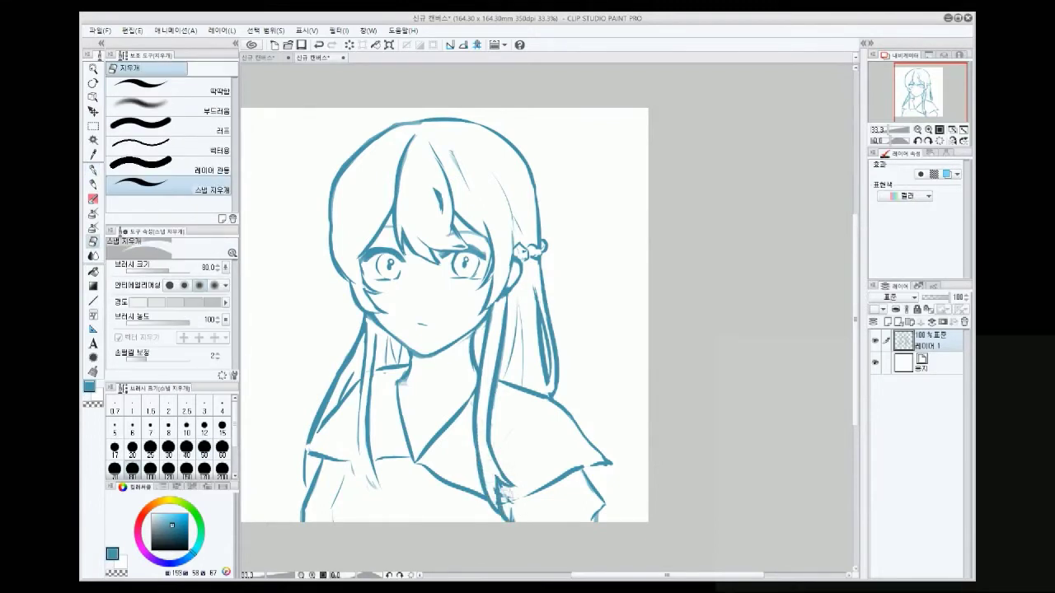
key("p")
key("e")
key("p")
key("e")
Extend the left side lock with a curved tip sweeping over the chest below the collar
left_click_drag(401, 380, 606, 381)
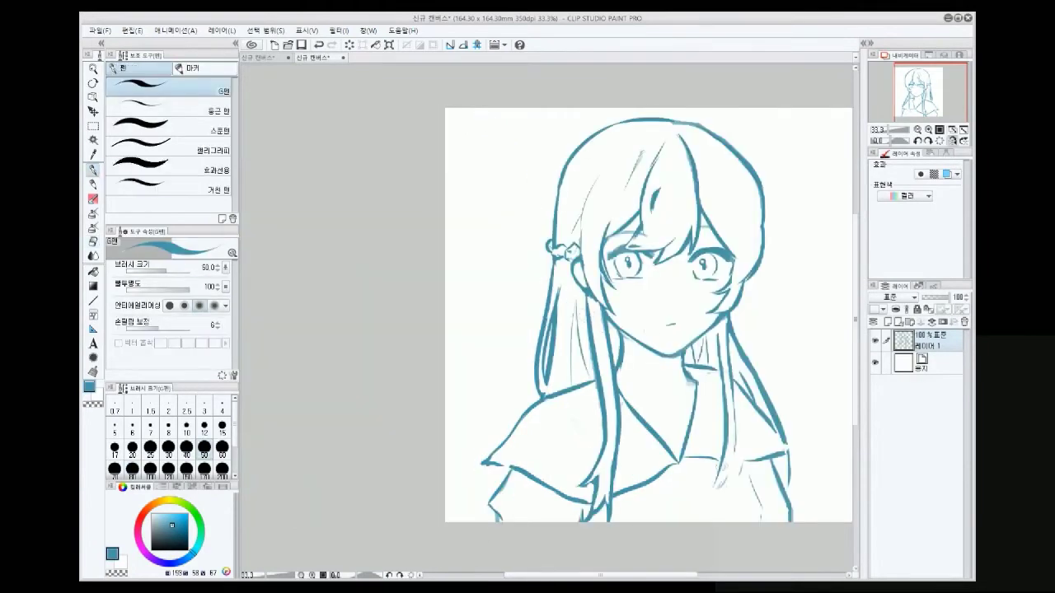
key("h")
key("p")
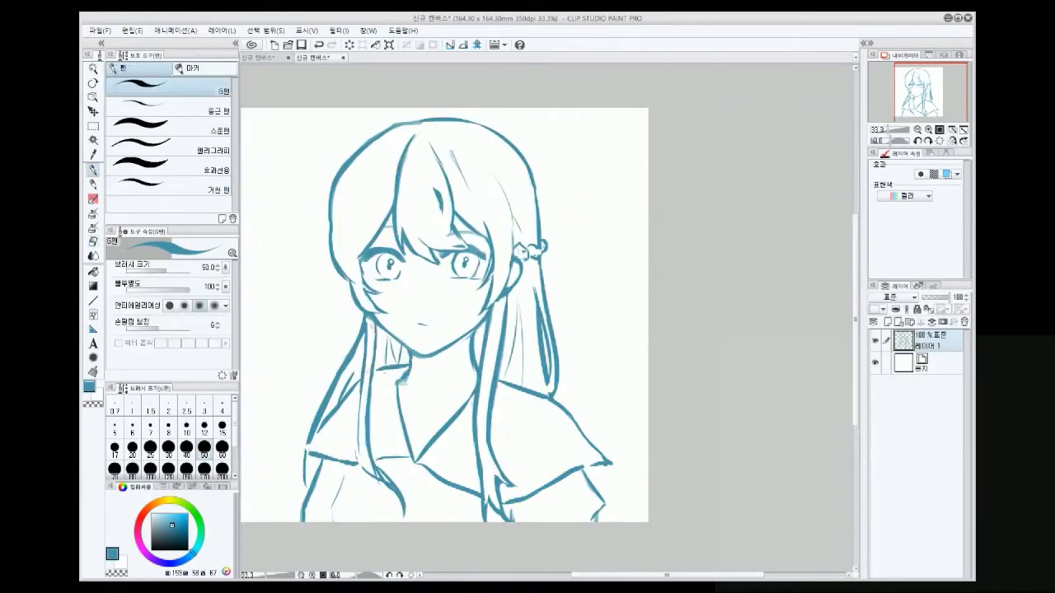
Rework the neck line on the ornament side and add a small shadow under the jaw
key("e")
left_click_drag(471, 334, 466, 369)
key("p")
key("h")
key("e")
key("p")
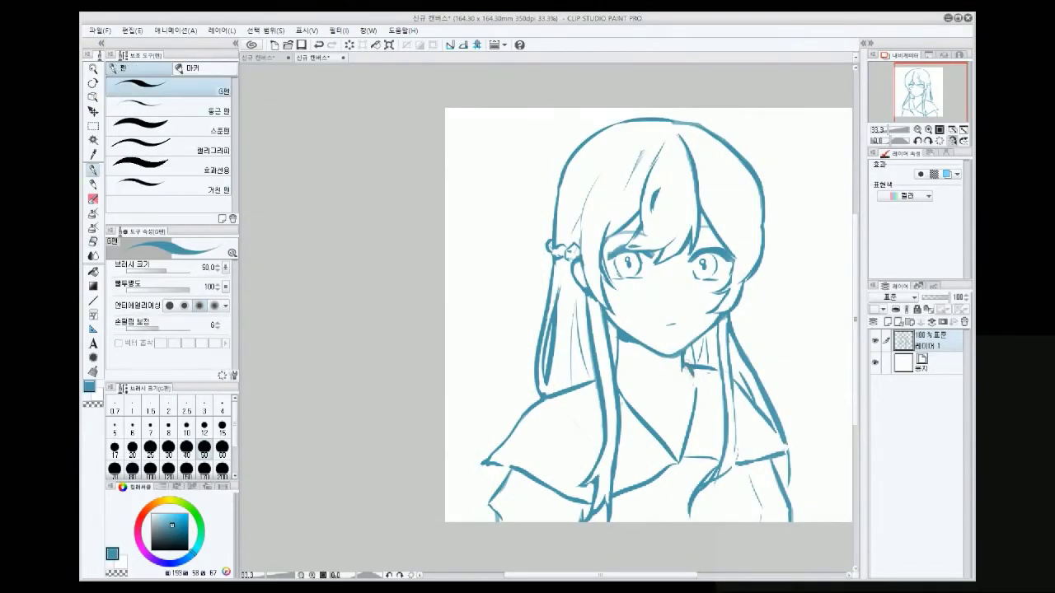
Tidy the collar edge at the neck and redraw the shoulder line behind the ornament-side lock
key("e")
key("p")
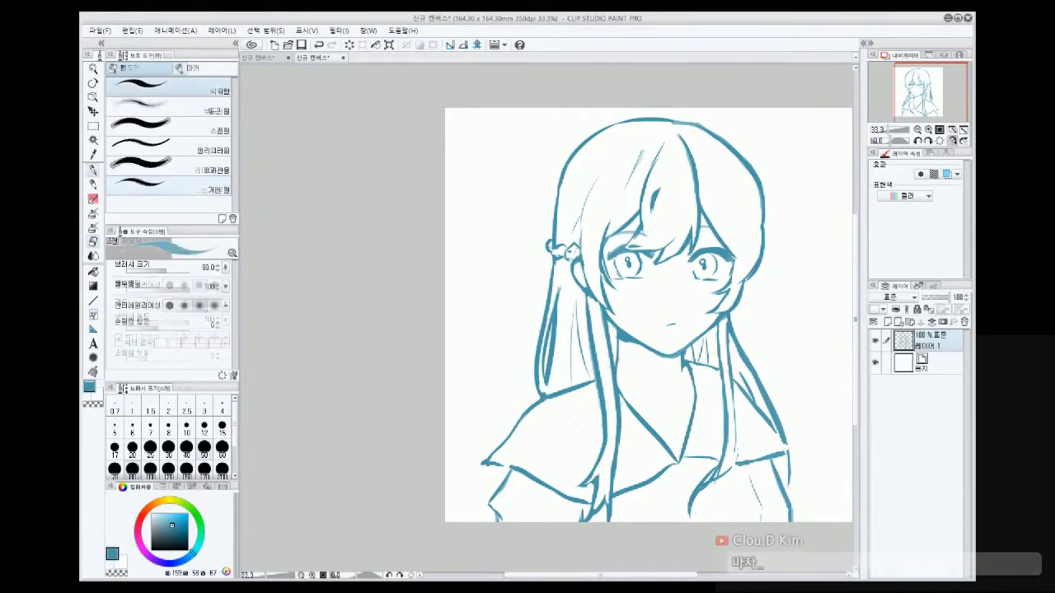
mouse_move(593, 371)
left_mouse_down()
mouse_move(550, 390)
mouse_move(587, 382)
left_mouse_up()
key("e")
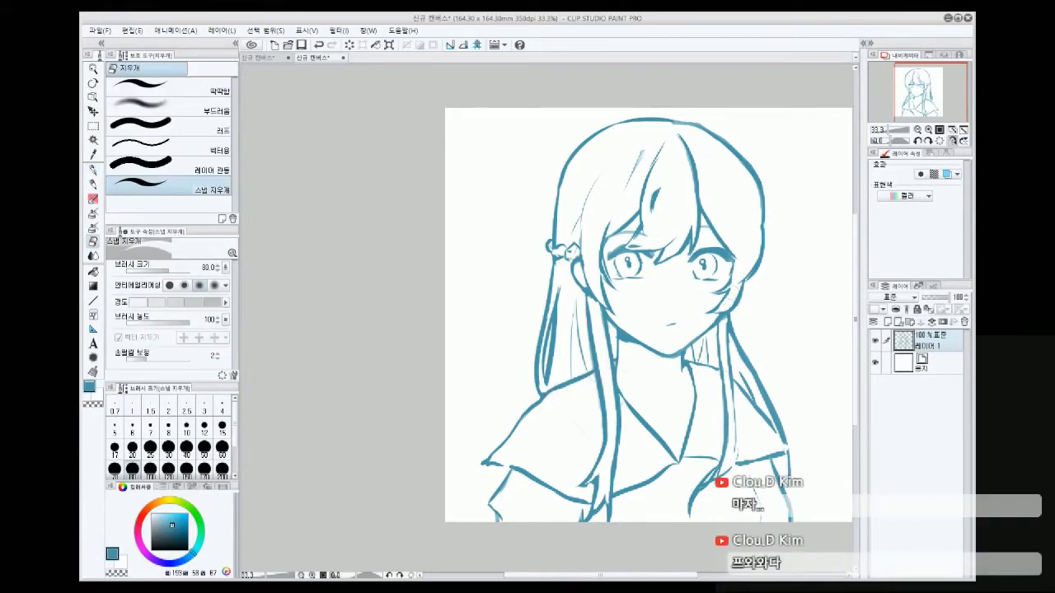
Unmirror the view and redraw the tip of the hair strand beside the right eye, cleaning the lines around it
key("h")
scroll(412, 247, "down", 1)
scroll(412, 247, "up", 2)
key("p")
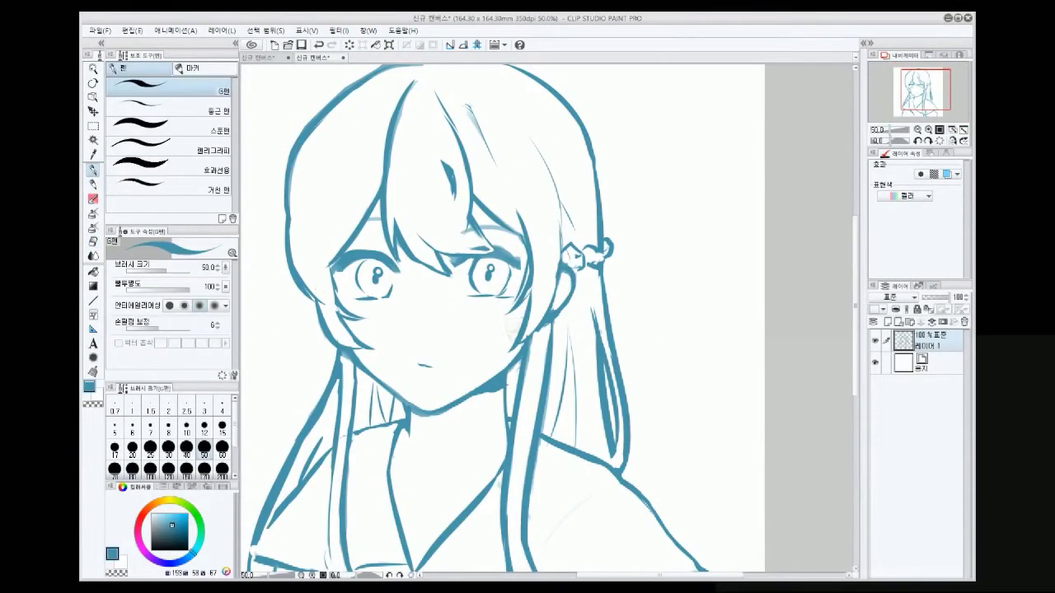
key("e")
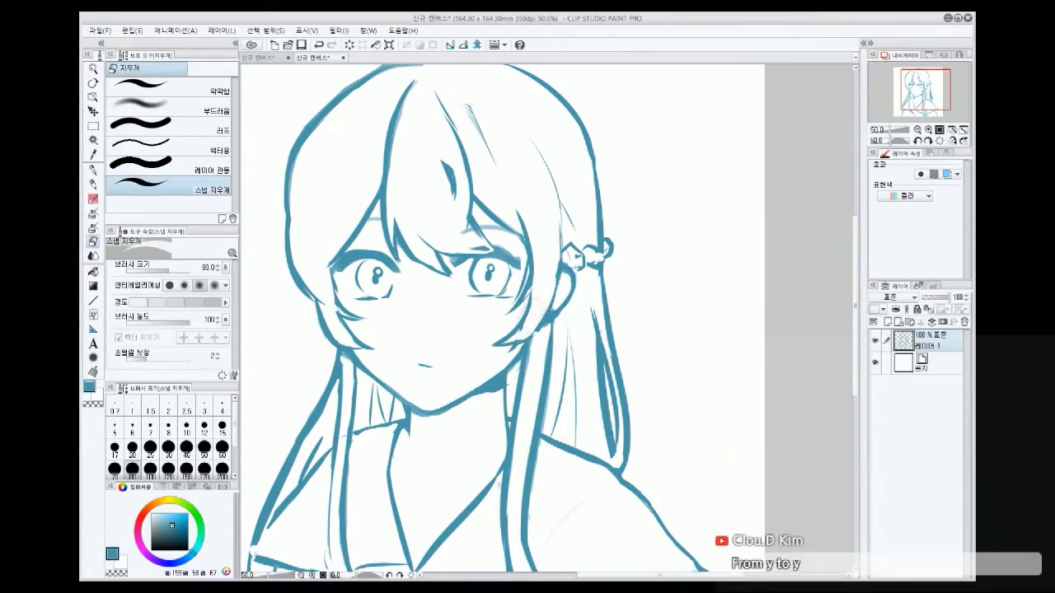
key("p")
key("e")
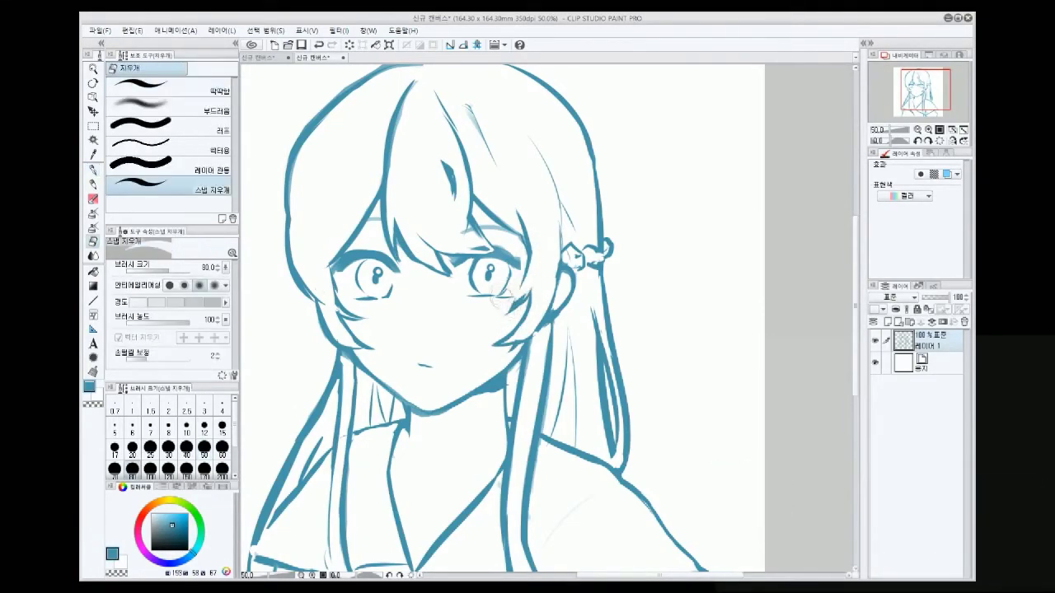
key("p")
key("e")
key("p")
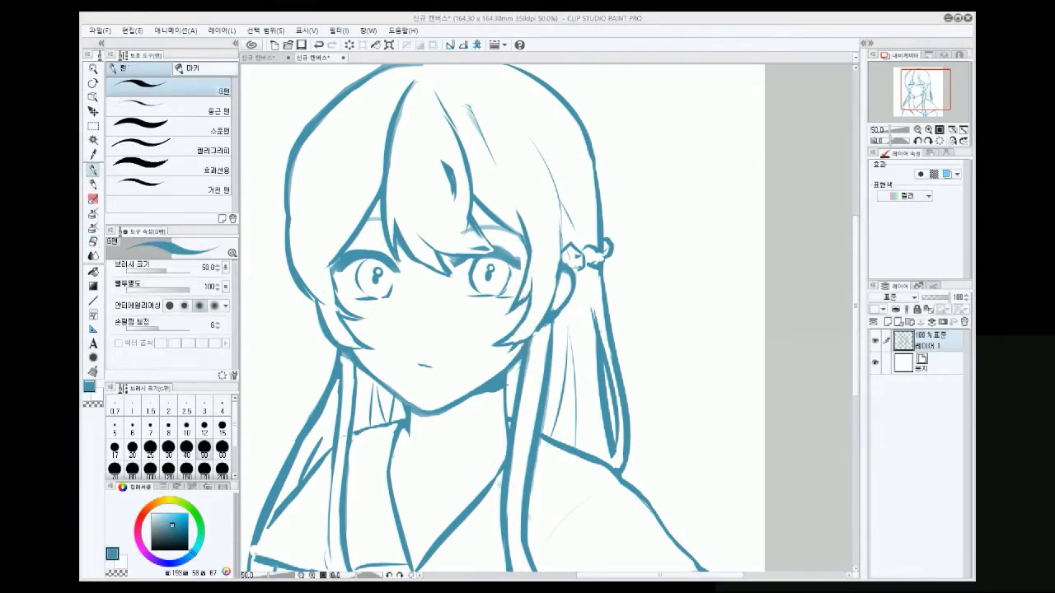
Add a long hair strand outside the left side lock, running down over the collar
scroll(509, 99, "down", 2)
scroll(508, 98, "up", 1)
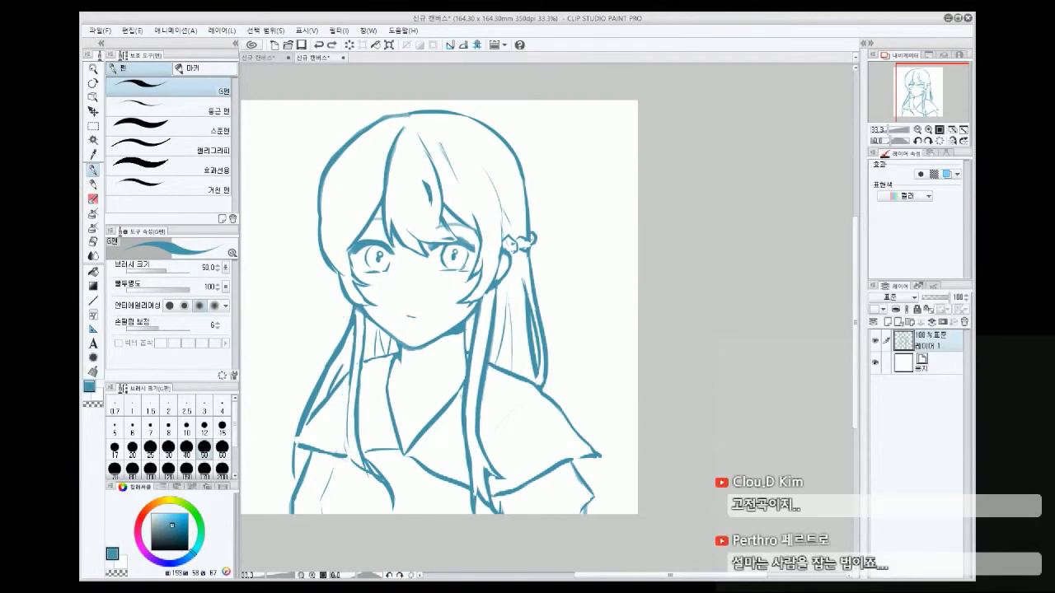
mouse_move(358, 327)
left_mouse_down()
mouse_move(333, 453)
mouse_move(347, 443)
left_mouse_up()
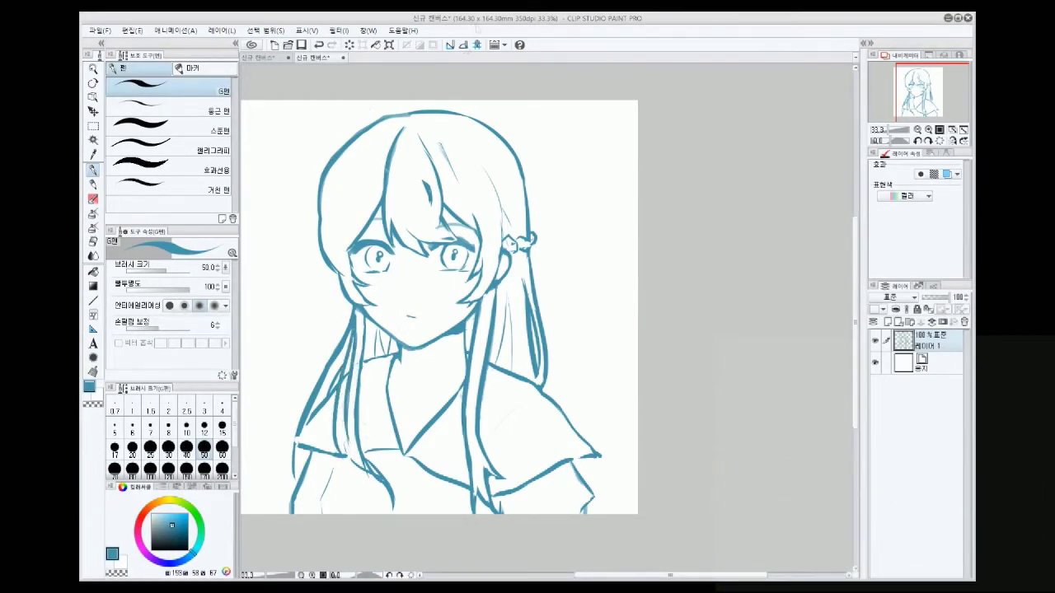
Erase the overlapping sketch lines where the left hair strand meets the collar's tip
scroll(272, 425, "up", 2)
key("e")
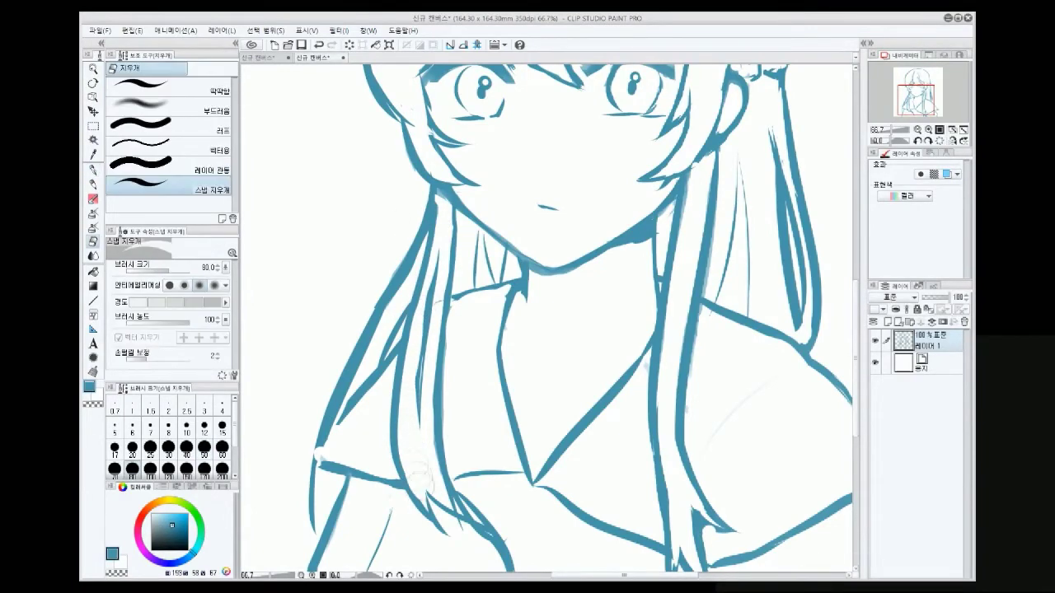
scroll(421, 467, "down", 2)
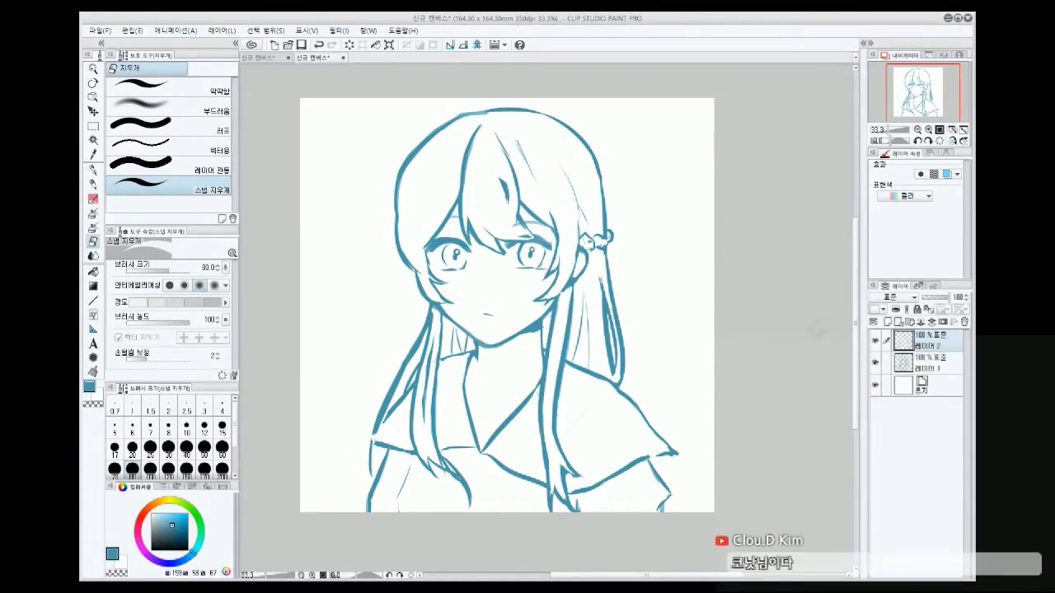
Add a new layer for the line art above the sketch, lower the sketch layer's opacity to 30% and choose black as the drawing colour
left_click(884, 321)
left_click_drag(948, 297, 934, 301)
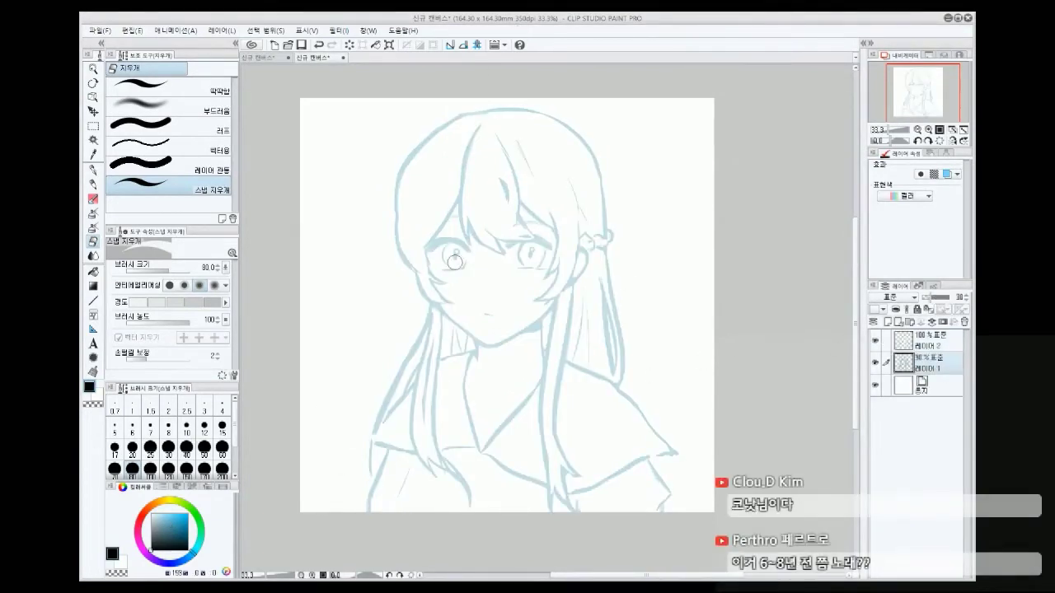
scroll(455, 262, "up", 3)
key("p")
left_click(927, 339)
left_click_drag(365, 216, 379, 287)
key("ctrl+z")
scroll(861, 283, "up", 1)
mouse_move(474, 101)
left_mouse_down()
mouse_move(375, 255)
mouse_move(338, 259)
left_mouse_up()
scroll(393, 379, "up", 1)
left_click_drag(353, 188, 443, 363)
key("ctrl+z")
key("ctrl+z")
scroll(426, 276, "down", 1)
Ink the pointed hair strands framing the left eye and cheek in black with the textured brush at size 40
key("b")
scroll(426, 275, "up", 1)
mouse_move(480, 89)
left_mouse_down()
mouse_move(399, 225)
mouse_move(351, 265)
mouse_move(403, 350)
mouse_move(441, 371)
mouse_move(466, 434)
left_mouse_up()
left_click_drag(365, 402, 469, 435)
scroll(660, 358, "down", 2)
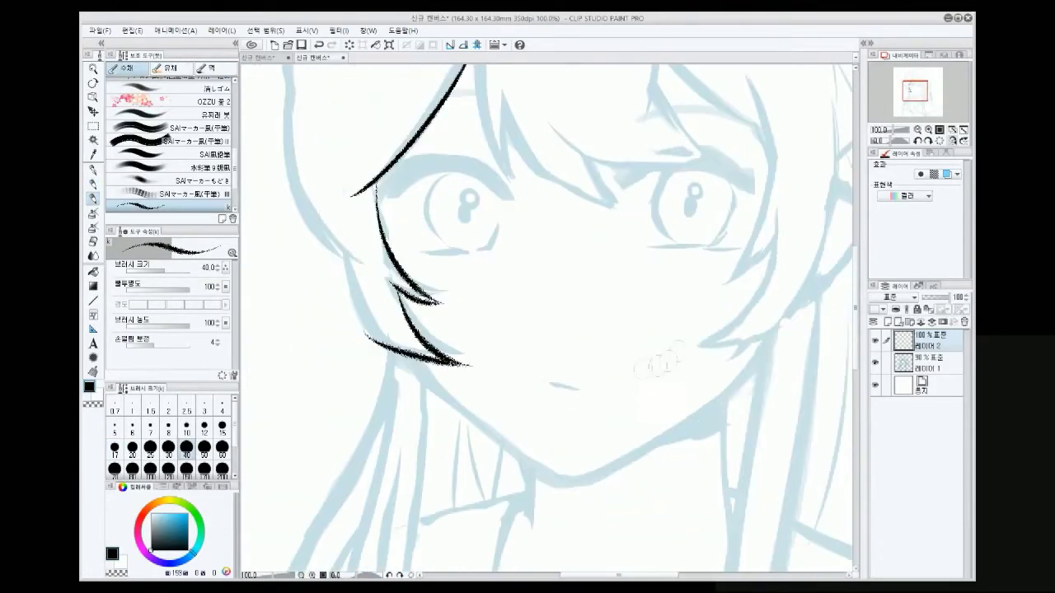
Ink the outer edge of the left cheek lock and clean up its line ends
mouse_move(346, 257)
left_mouse_down()
mouse_move(345, 314)
mouse_move(394, 364)
mouse_move(419, 363)
left_mouse_up()
key("ctrl+z")
key("e")
key("b")
key("e")
scroll(420, 292, "down", 2)
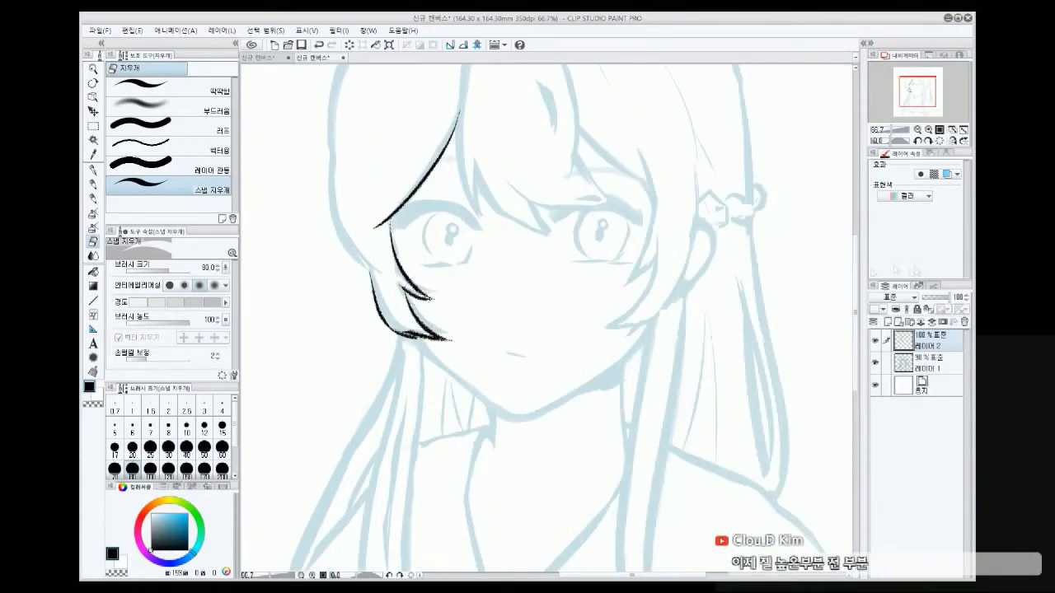
Ink the fringe's parting line from the forehead down to the tip beside the left eye
scroll(419, 291, "up", 3)
key("b")
left_click_drag(468, 128, 458, 210)
key("ctrl+z")
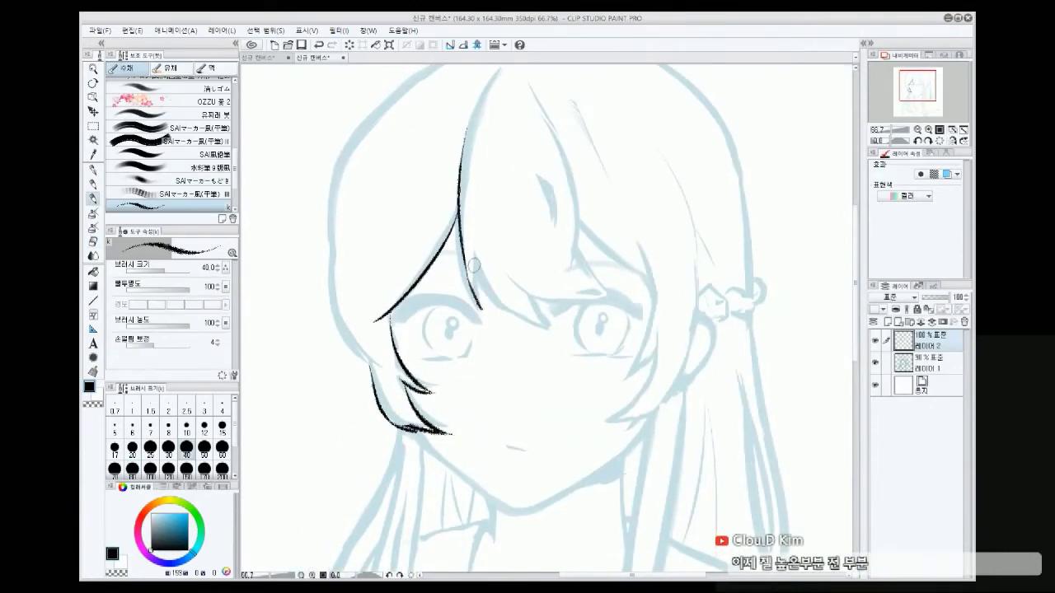
left_click_drag(473, 257, 480, 308)
Ink the pointed fringe tips between the eyes and the long curve on the fringe's right edge
left_click_drag(486, 290, 554, 326)
key("ctrl+z")
left_click_drag(511, 277, 595, 318)
left_click_drag(577, 257, 600, 308)
scroll(560, 288, "up", 1)
left_click_drag(532, 107, 581, 281)
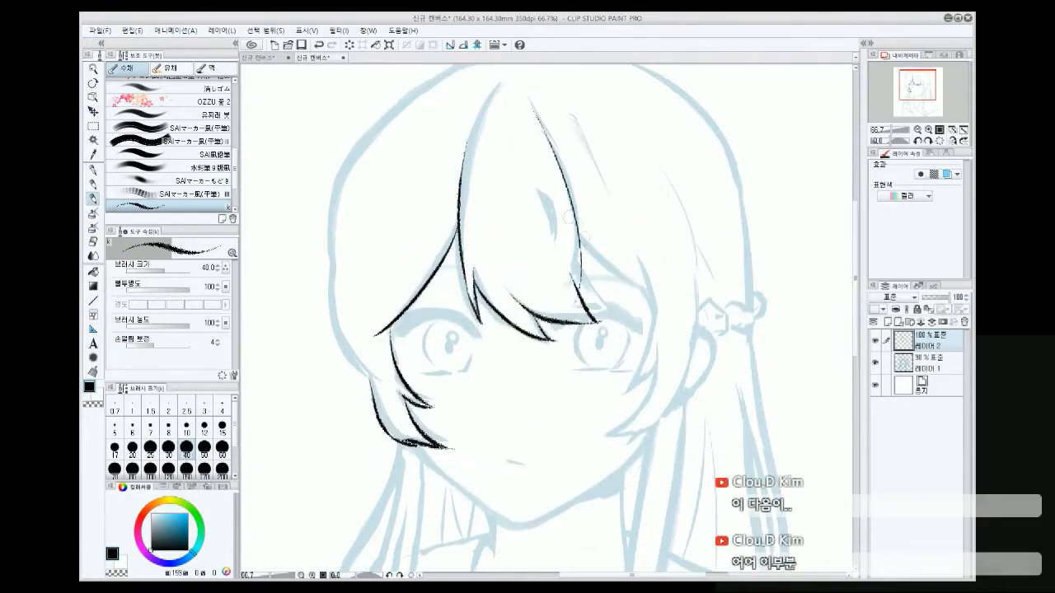
Ink the small crescent accent inside the fringe and the strand sweeping over the right eye
left_click_drag(541, 196, 551, 247)
key("ctrl+z")
mouse_move(536, 192)
left_mouse_down()
mouse_move(550, 256)
mouse_move(652, 312)
left_mouse_up()
Ink the head's outer hair outline on both sides of the crown, mirroring the view for the ornament side
scroll(544, 321, "up", 3)
left_click_drag(482, 107, 318, 268)
key("ctrl+z")
mouse_move(457, 109)
left_mouse_down()
mouse_move(338, 396)
mouse_move(375, 429)
left_mouse_up()
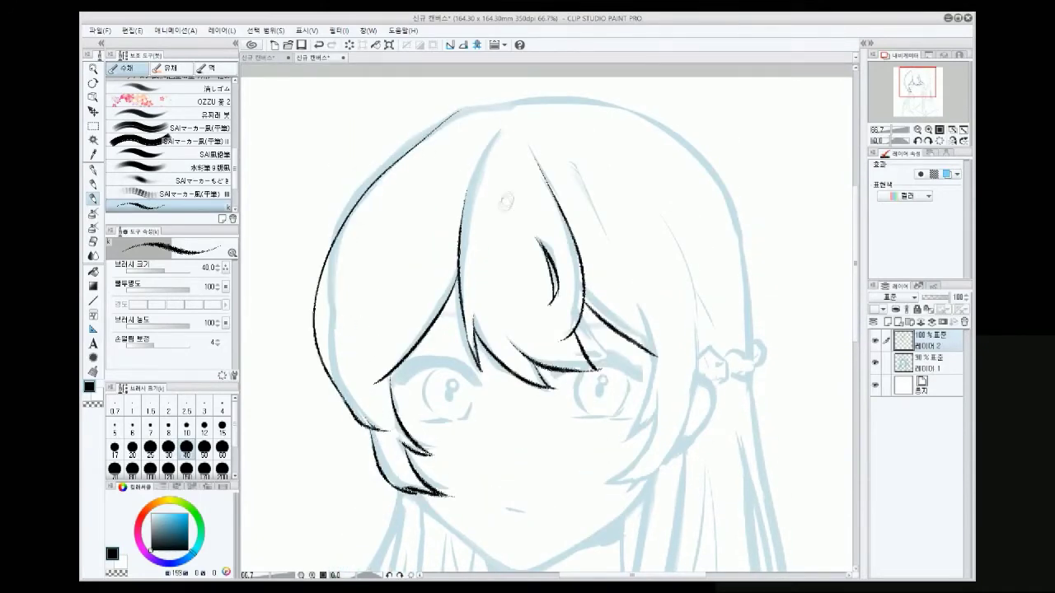
key("h")
left_click_drag(587, 105, 354, 246)
key("h")
Ink the thick upper lashes of both eyes and both eyebrows
scroll(544, 321, "down", 2)
left_click_drag(393, 317, 437, 290)
left_click_drag(395, 307, 443, 287)
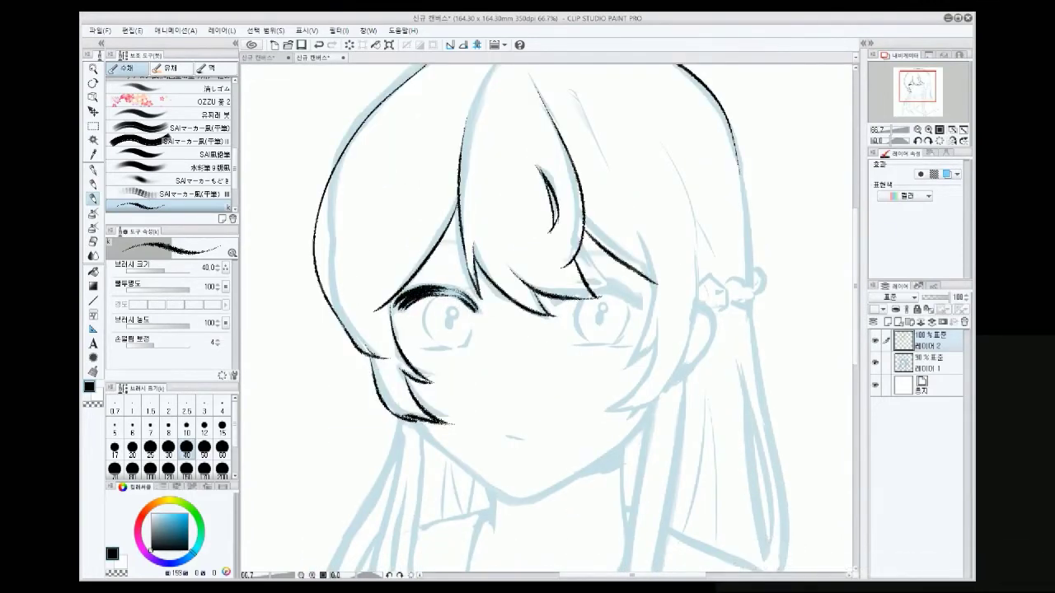
left_click_drag(461, 241, 394, 253)
left_click_drag(565, 257, 630, 257)
mouse_move(555, 298)
left_mouse_down()
mouse_move(623, 288)
mouse_move(642, 302)
left_mouse_up()
Ink the irises, pupils and lower lash lines of both eyes, mirroring the view for the ornament-side eye
mouse_move(408, 282)
left_mouse_down()
mouse_move(401, 291)
mouse_move(427, 337)
mouse_move(450, 323)
mouse_move(451, 345)
left_mouse_up()
key("e")
key("p")
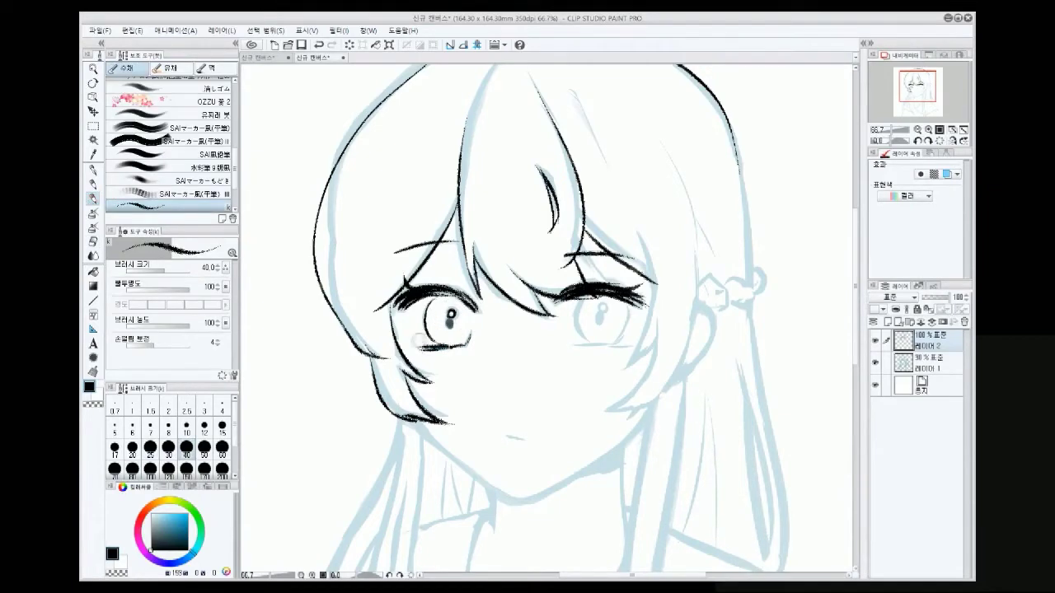
key("h")
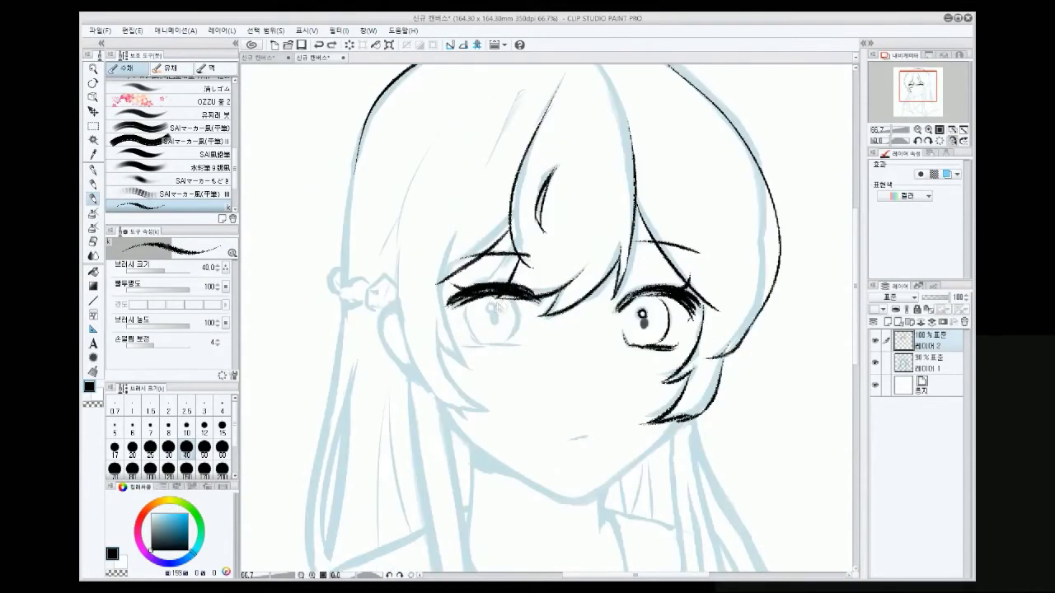
left_click_drag(486, 308, 489, 320)
key("b")
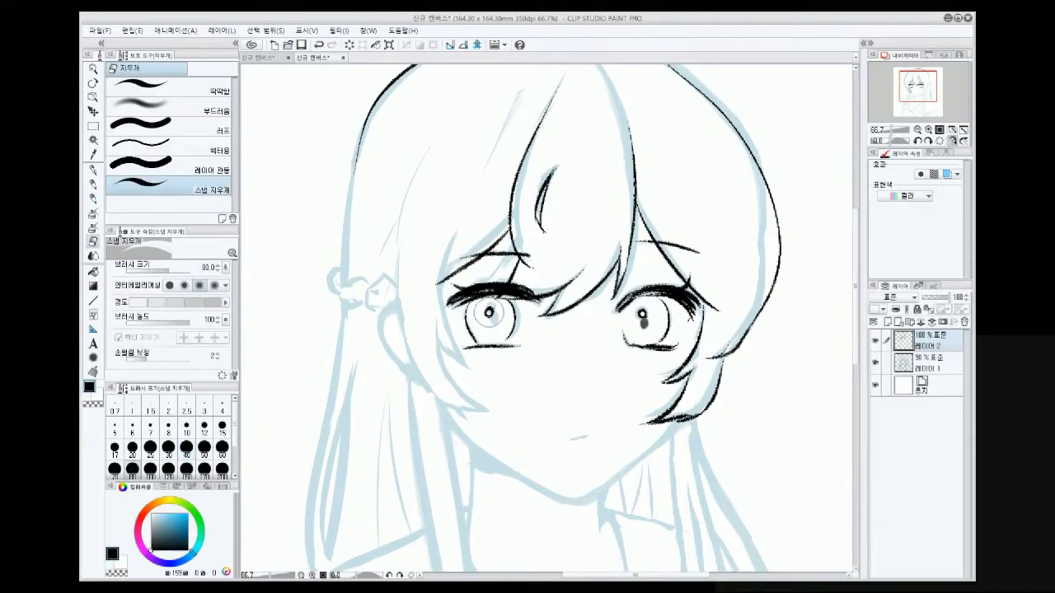
key("h")
key("h")
key("b")
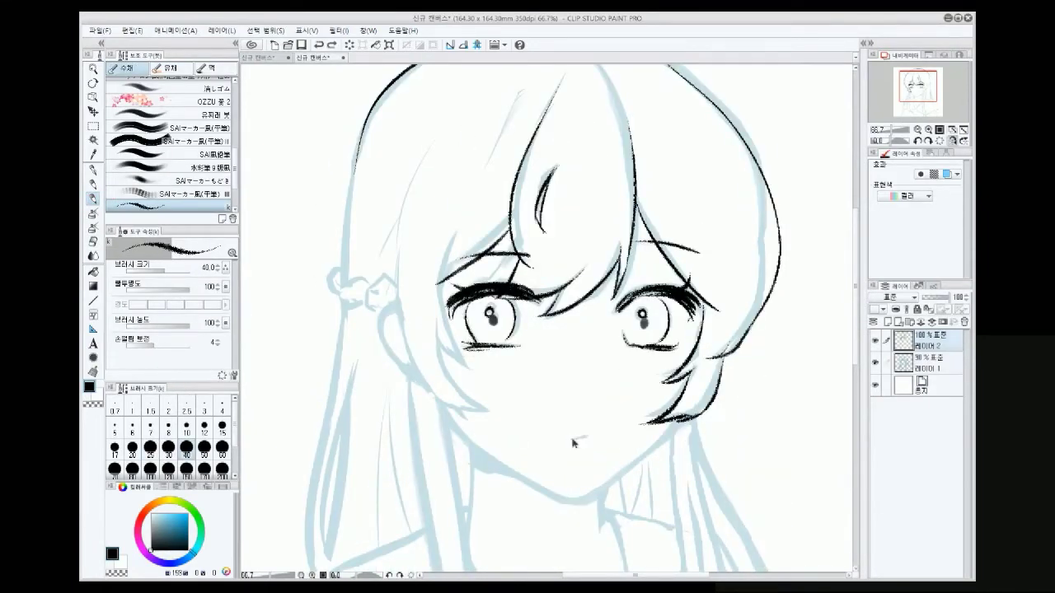
Ink the pointed side strands framing the ornament-side eye and cheek
key("h")
scroll(546, 319, "down", 1)
left_click_drag(642, 206, 626, 334)
mouse_move(658, 296)
left_mouse_down()
mouse_move(602, 375)
mouse_move(605, 403)
left_mouse_up()
left_click_drag(699, 239, 628, 389)
Ink the jawline on both sides down to the chin and the small mouth
left_click_drag(419, 386, 524, 468)
key("h")
left_click_drag(436, 368, 536, 450)
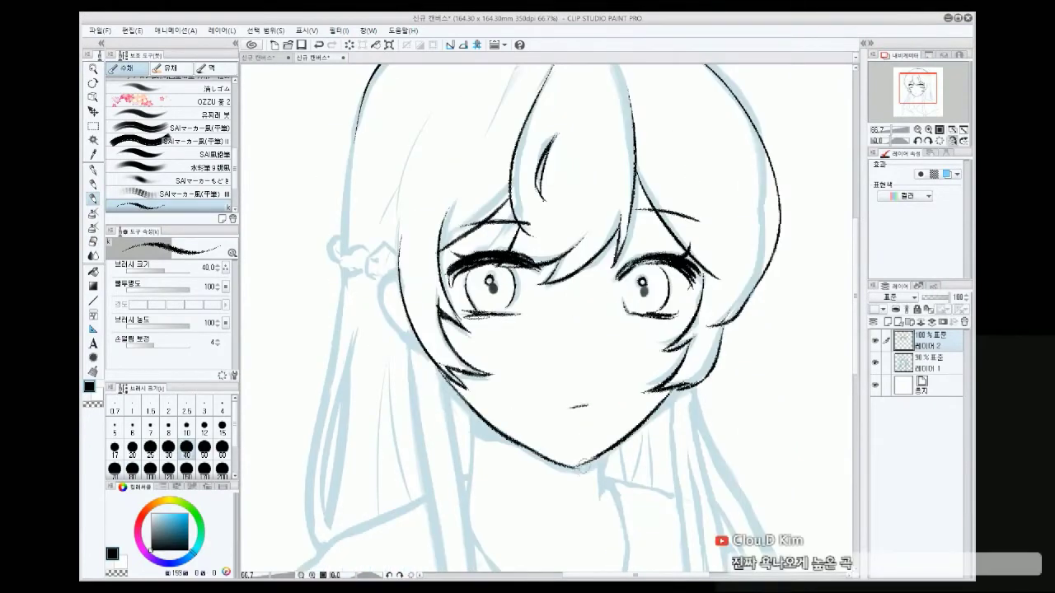
Unmirror the view and extend the right hair outline past the ornament down to the shoulder
key("h")
key("ctrl+minus")
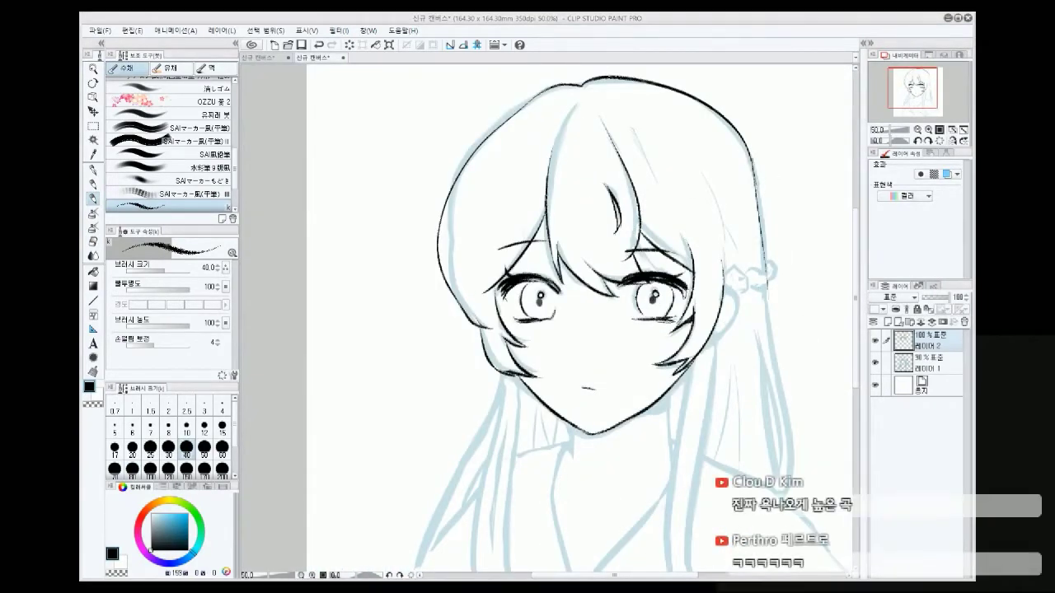
mouse_move(770, 323)
left_mouse_down()
mouse_move(792, 507)
mouse_move(774, 431)
left_mouse_up()
key("e")
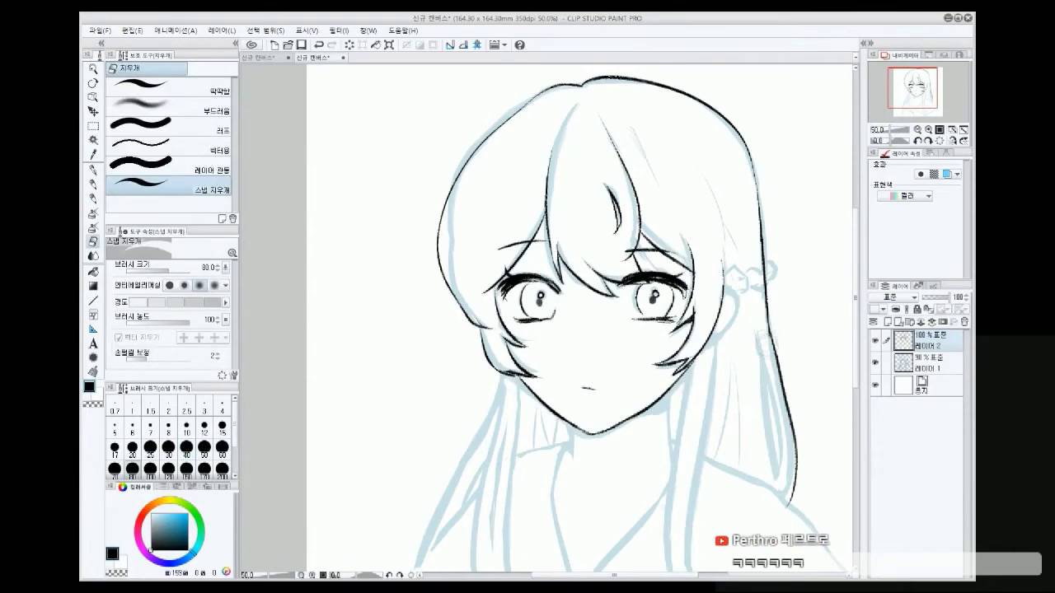
Ink the narrow inner strand of the hair hanging below the ornament and erase its stray line ends
key("p")
scroll(577, 330, "down", 1)
left_click_drag(755, 294, 783, 450)
key("e")
left_click_drag(758, 312, 767, 326)
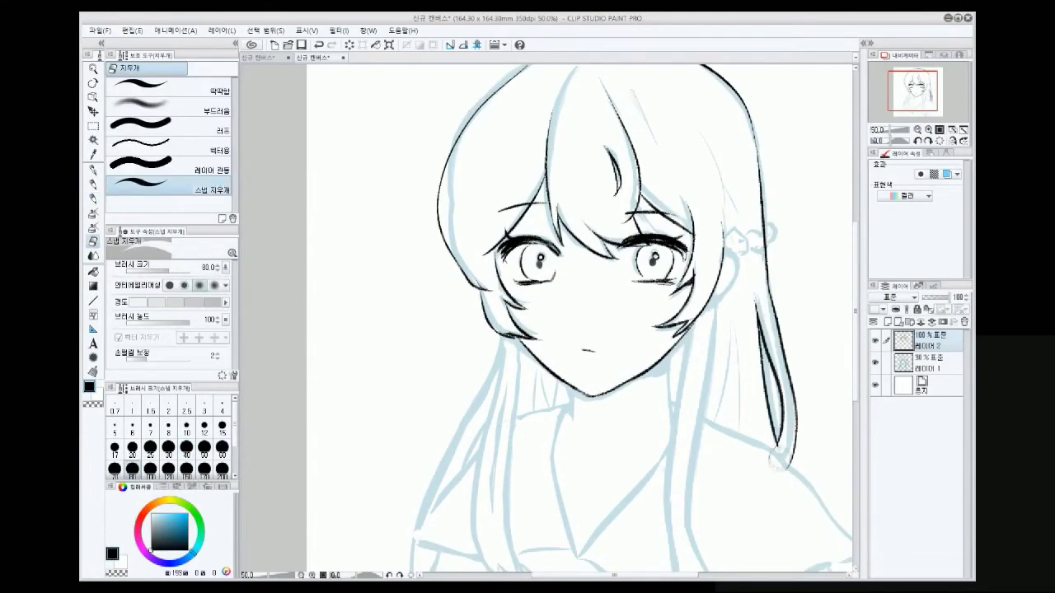
left_click_drag(778, 446, 771, 467)
Ink the ear and the braided hair ornament, erasing the hair outline that crosses the ornament
key("b")
scroll(630, 318, "down", 1)
key("h")
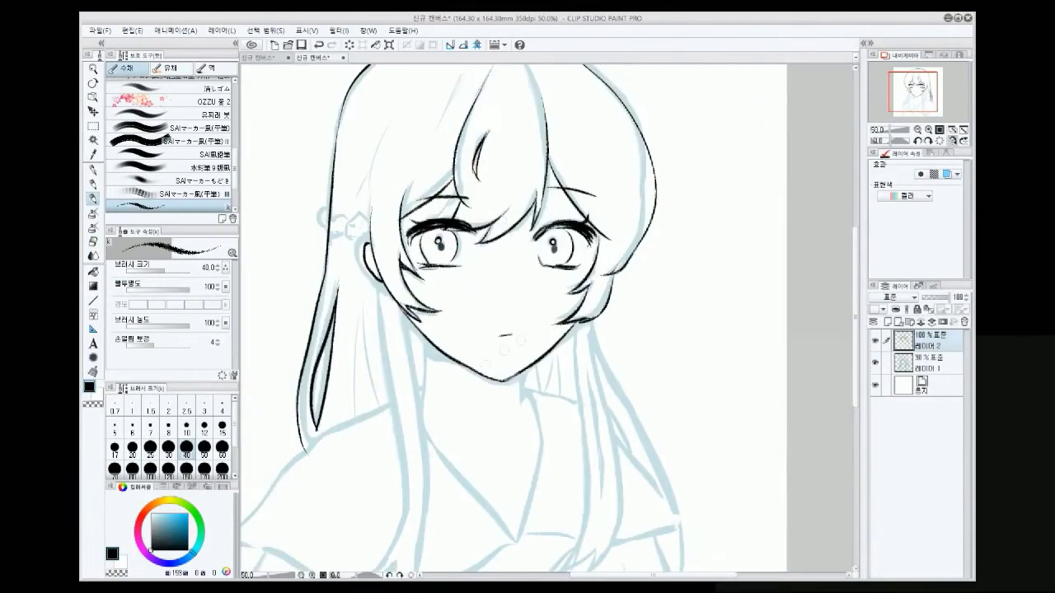
key("e")
mouse_move(334, 231)
left_mouse_down()
mouse_move(362, 244)
mouse_move(342, 235)
left_mouse_up()
key("b")
left_click_drag(391, 196, 400, 205)
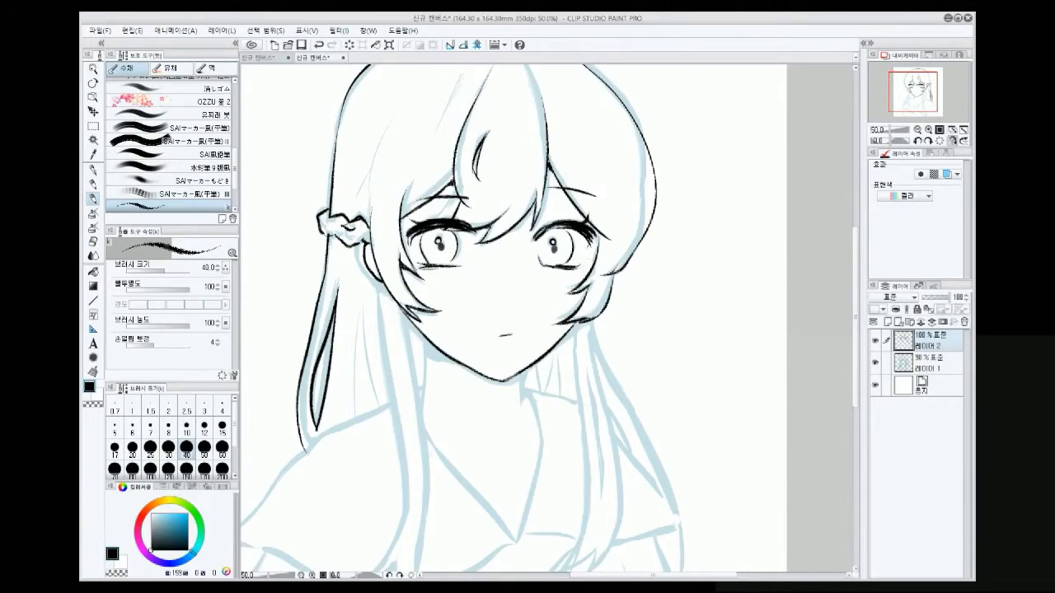
Ink the neck line under the jaw and the long ornament-side front lock running down over the collar
key("h")
scroll(729, 317, "down", 2)
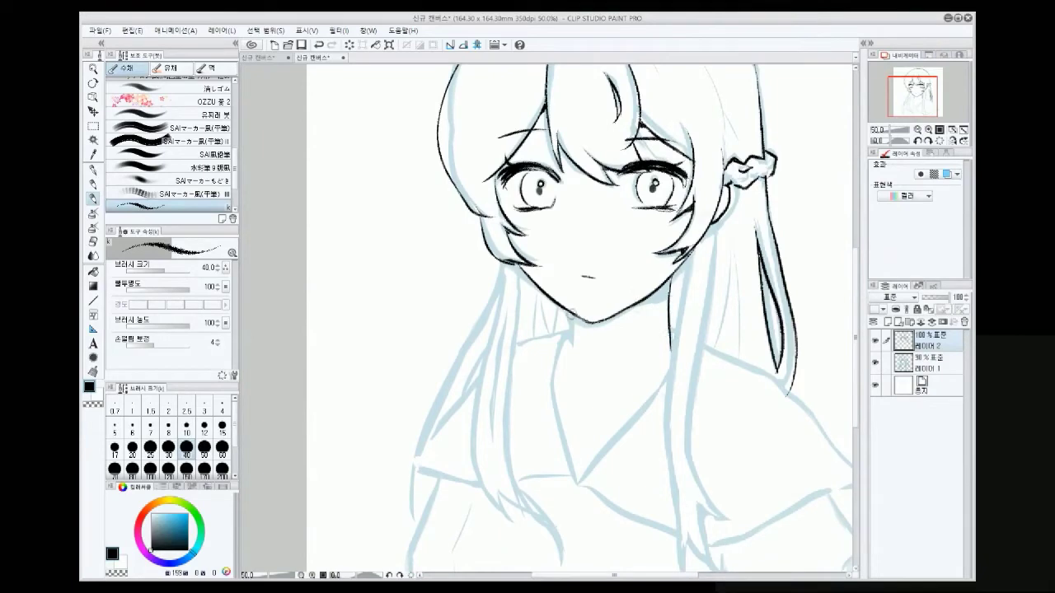
scroll(577, 317, "down", 1)
left_click_drag(693, 210, 674, 461)
left_click_drag(700, 190, 711, 474)
left_click_drag(688, 214, 707, 506)
key("ctrl+z")
Shape the lower end of the ornament-side front lock with a curved tip and an overlapping strand
mouse_move(677, 449)
left_mouse_down()
mouse_move(704, 506)
mouse_move(733, 504)
left_mouse_up()
key("ctrl+z")
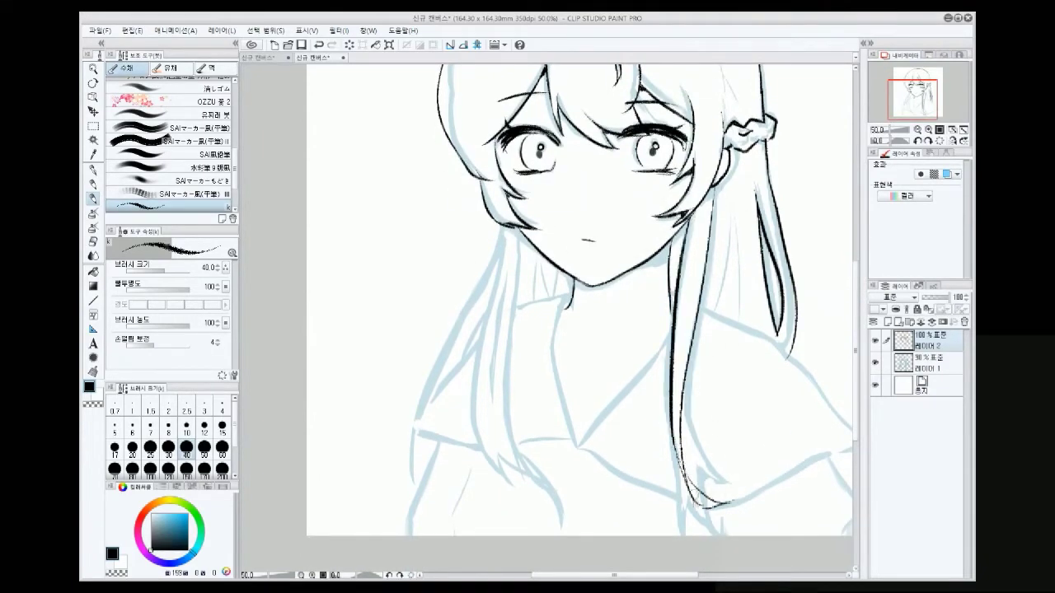
left_click_drag(664, 416, 678, 437)
mouse_move(674, 338)
left_mouse_down()
mouse_move(684, 503)
mouse_move(667, 407)
left_mouse_up()
key("e")
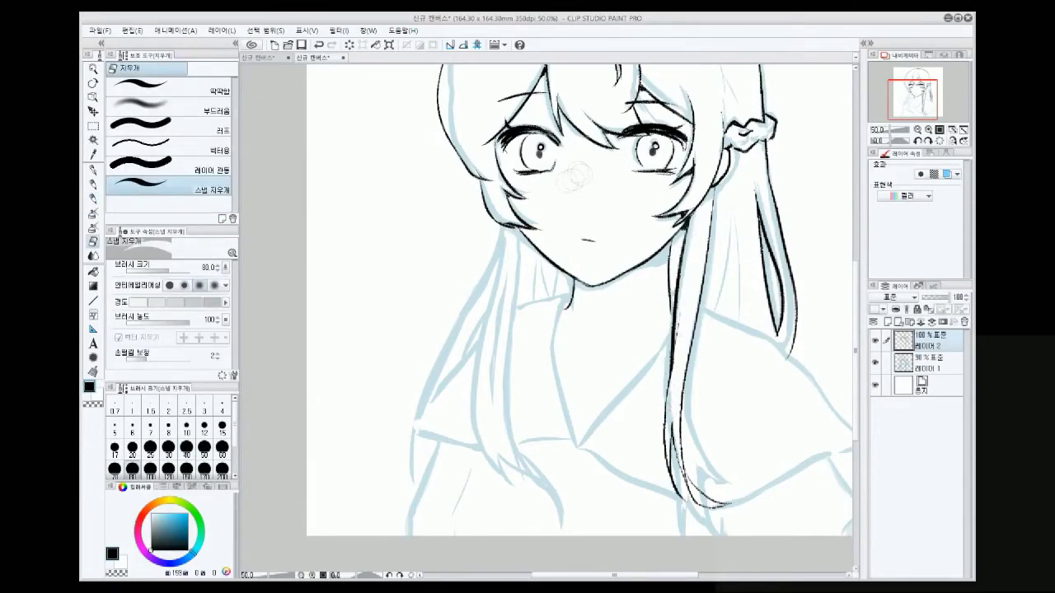
Ink the long front lock on the side opposite the ornament, working in the mirrored view
key("b")
key("h")
mouse_move(581, 230)
left_mouse_down()
mouse_move(614, 453)
mouse_move(593, 466)
left_mouse_up()
mouse_move(569, 243)
left_mouse_down()
mouse_move(587, 466)
mouse_move(535, 511)
left_mouse_up()
key("ctrl+z")
key("h")
Refine the forked tip of the left front lock, erasing the excess lines around it
key("e")
left_click_drag(519, 433, 542, 511)
key("b")
key("ctrl+z")
key("e")
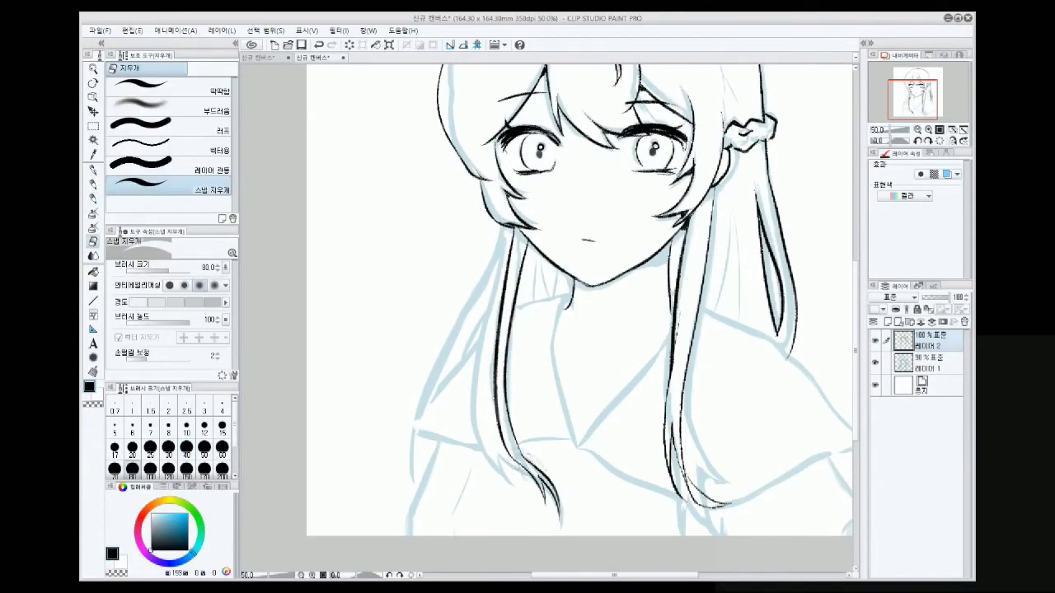
key("b")
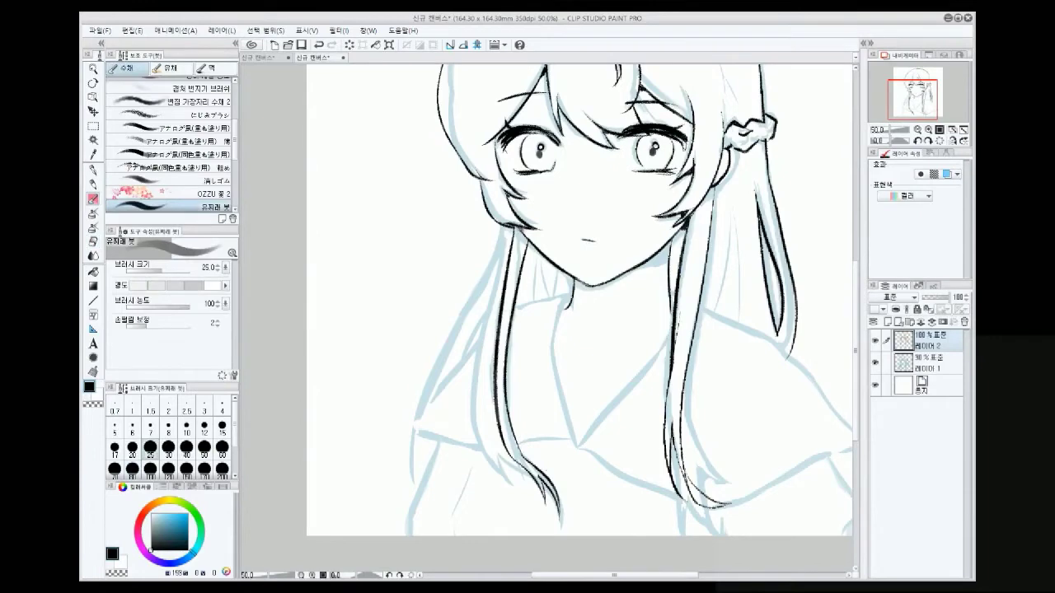
Ink the left hair's outer edge down to the collar tip and add fine strands at the neck, below the ornament and on the crown
key("h")
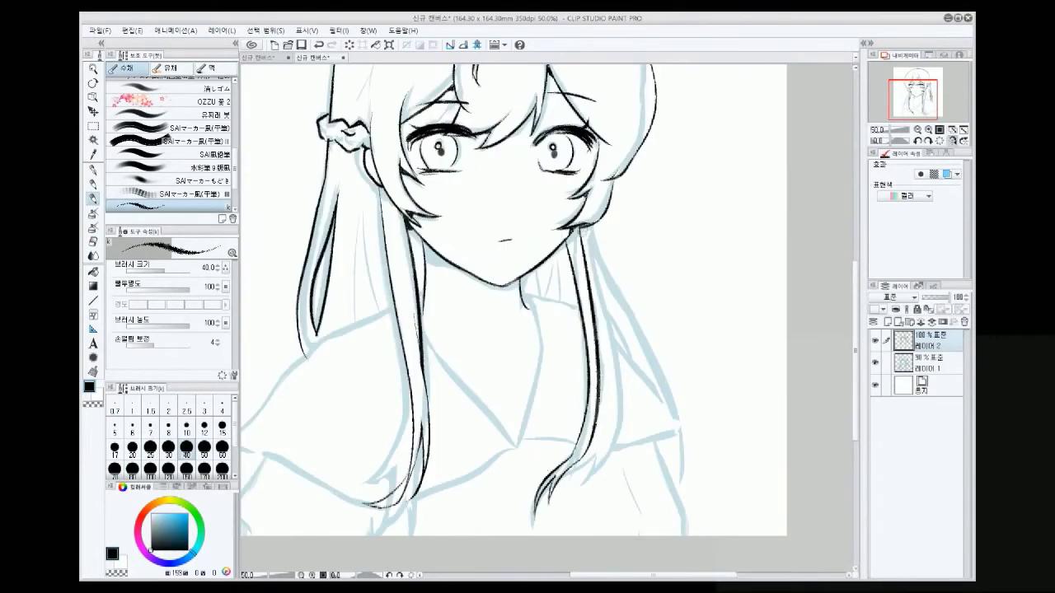
left_click_drag(587, 227, 671, 416)
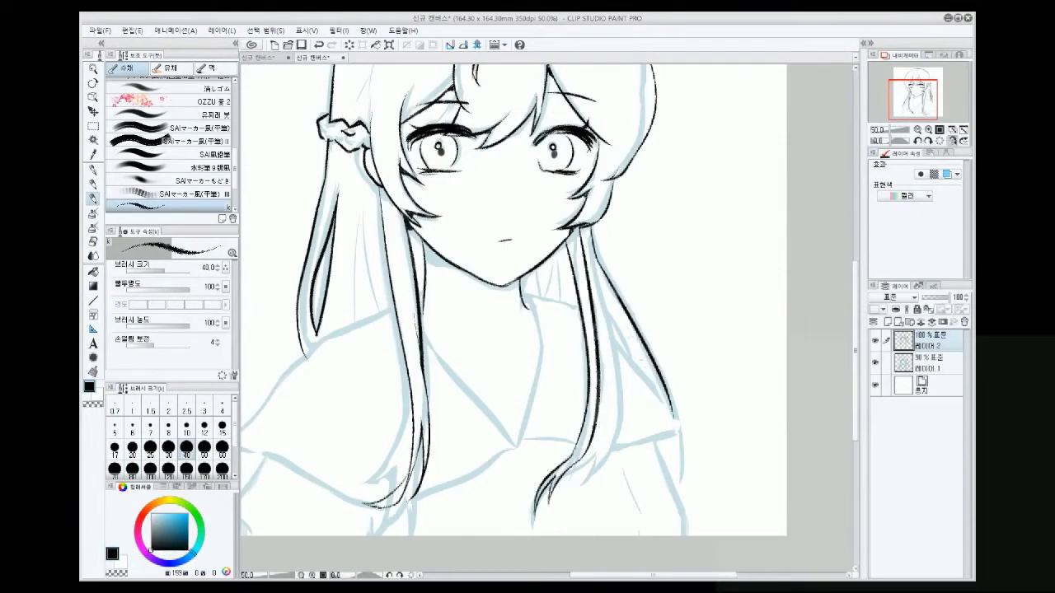
key("h")
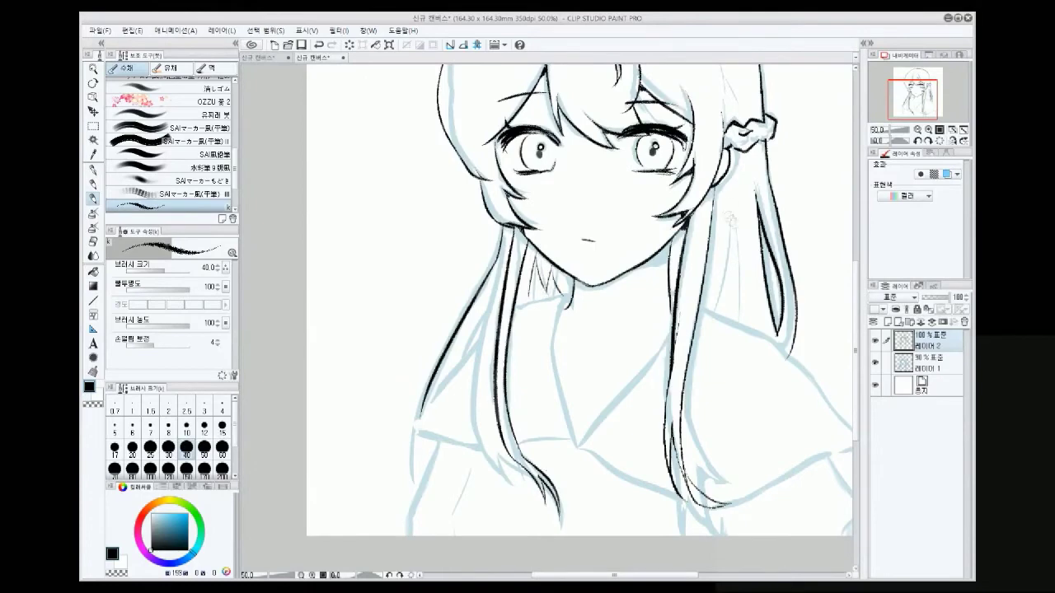
left_click_drag(733, 212, 715, 306)
scroll(577, 313, "up", 5)
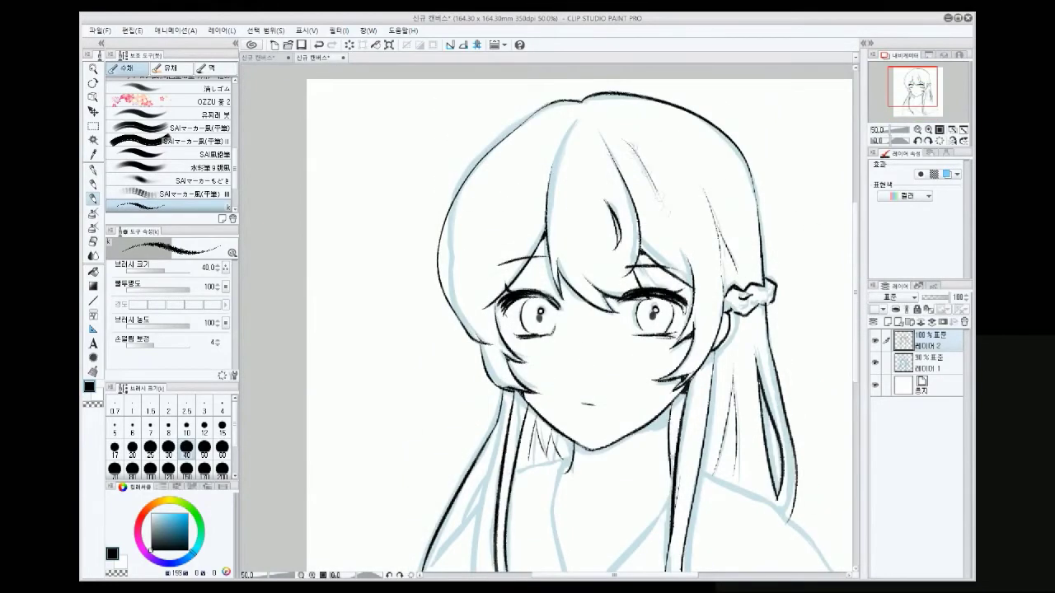
Ink the left half of the wide collar, from the neck opening to its outer tip and lower edge
scroll(592, 109, "down", 6)
mouse_move(500, 239)
left_mouse_down()
mouse_move(420, 328)
mouse_move(420, 346)
mouse_move(477, 372)
left_mouse_up()
key("ctrl+z")
key("ctrl+z")
left_click_drag(573, 216, 570, 367)
key("ctrl+z")
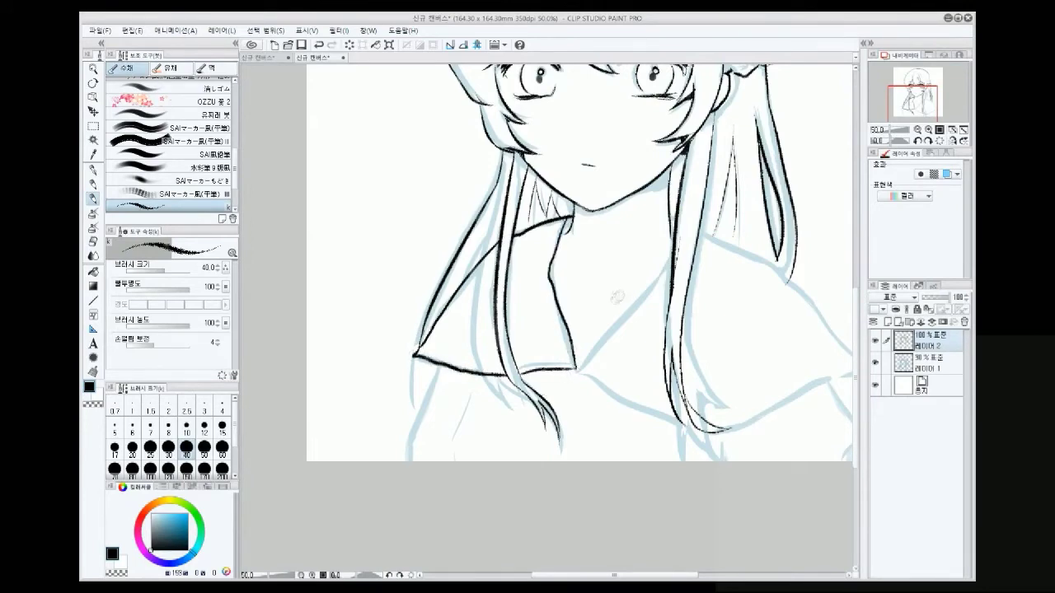
Mirror the view and ink the ornament-side half of the collar with its wavy lower edge
key("h")
left_click_drag(603, 578, 625, 579)
mouse_move(456, 237)
left_mouse_down()
mouse_move(378, 273)
mouse_move(300, 373)
mouse_move(449, 429)
left_mouse_up()
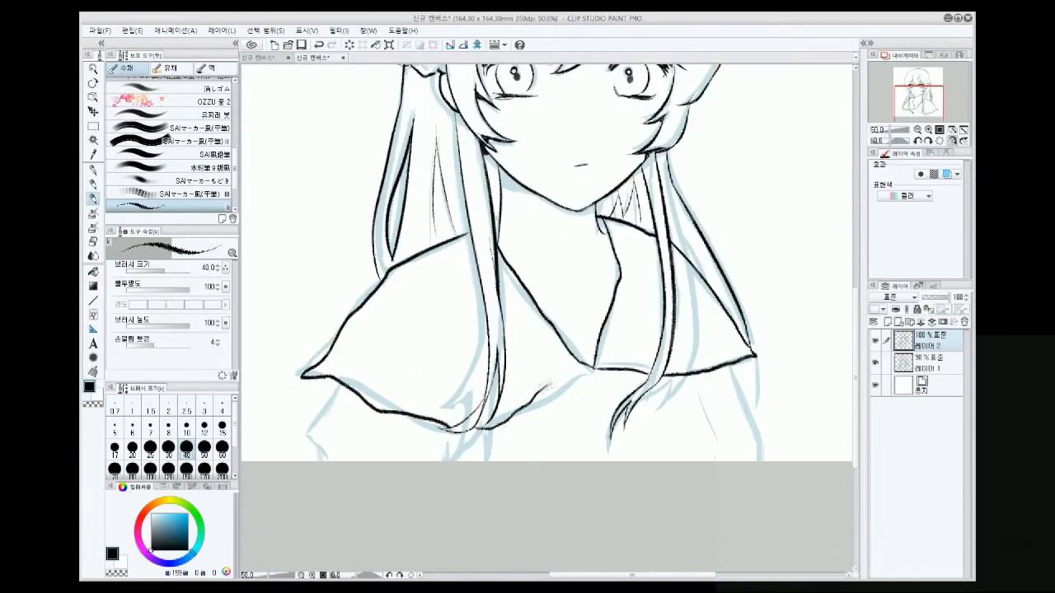
Unmirror the view and draw a necktie knot below the point where the collar halves meet
key("h")
mouse_move(475, 379)
left_mouse_down()
mouse_move(528, 429)
mouse_move(471, 451)
mouse_move(475, 443)
left_mouse_up()
key("ctrl+z")
key("ctrl+z")
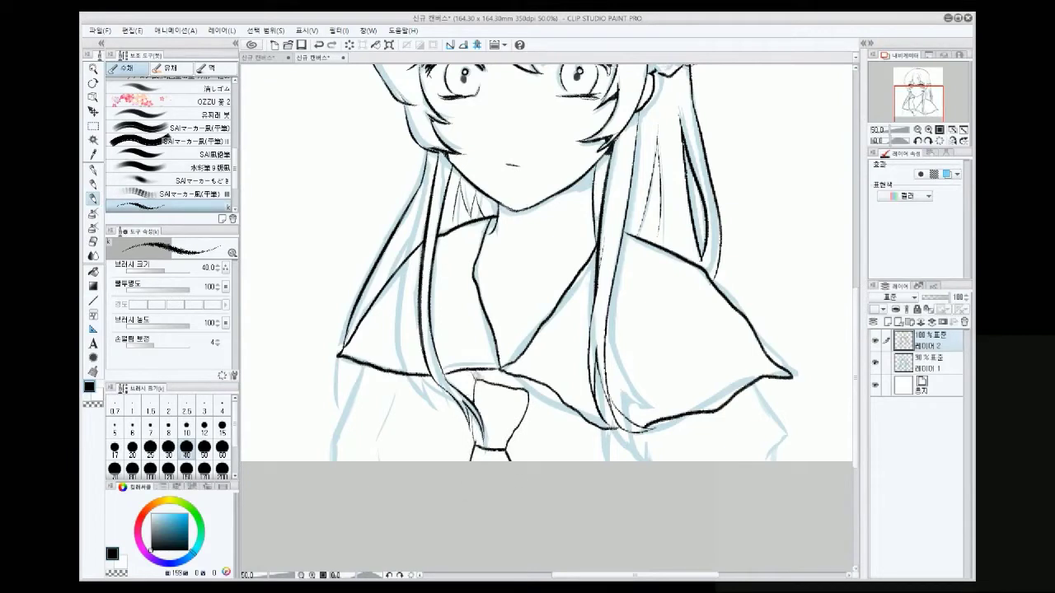
Ink the sleeve outlines below the collar on both sides, mirroring the view for the second one
left_click_drag(753, 381, 793, 435)
key("h")
key("ctrl+z")
left_click_drag(730, 364, 766, 460)
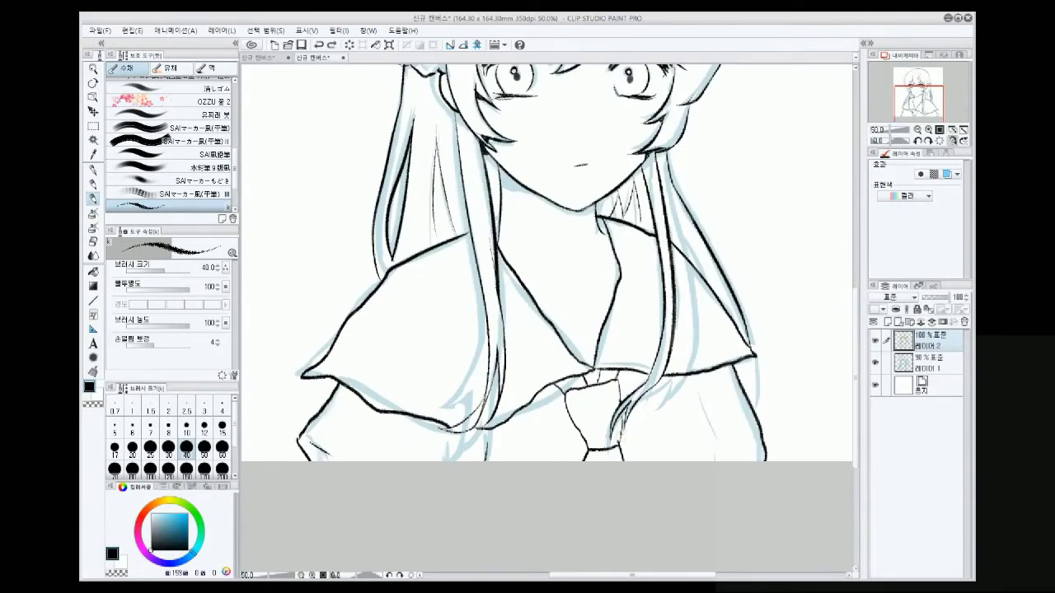
Hide the sketch layer and flip the view back and forth to check the line art, with the eraser ready
scroll(546, 297, "up", 2)
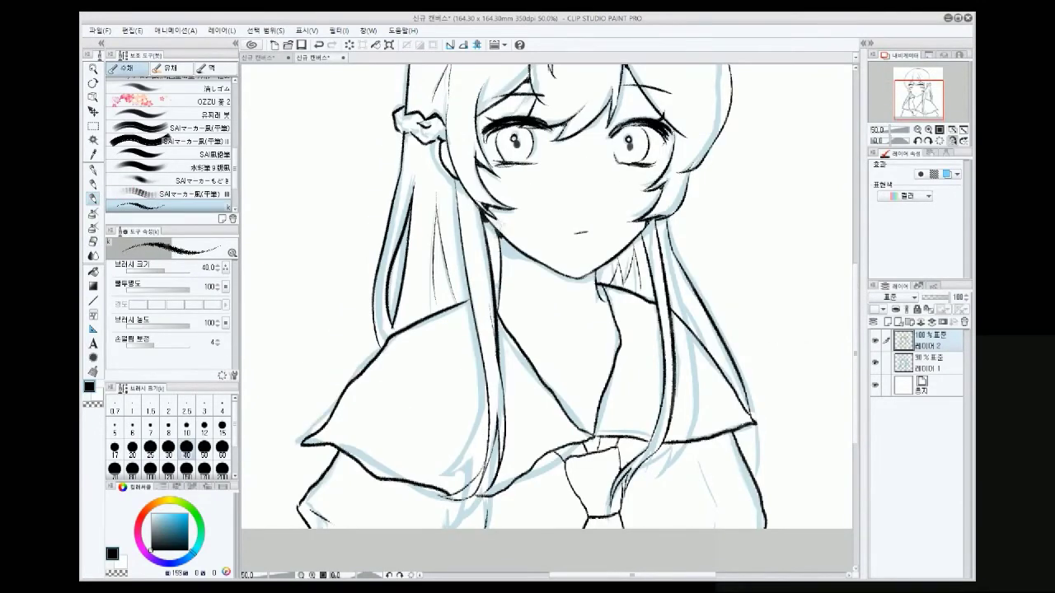
left_click(875, 362)
key("h")
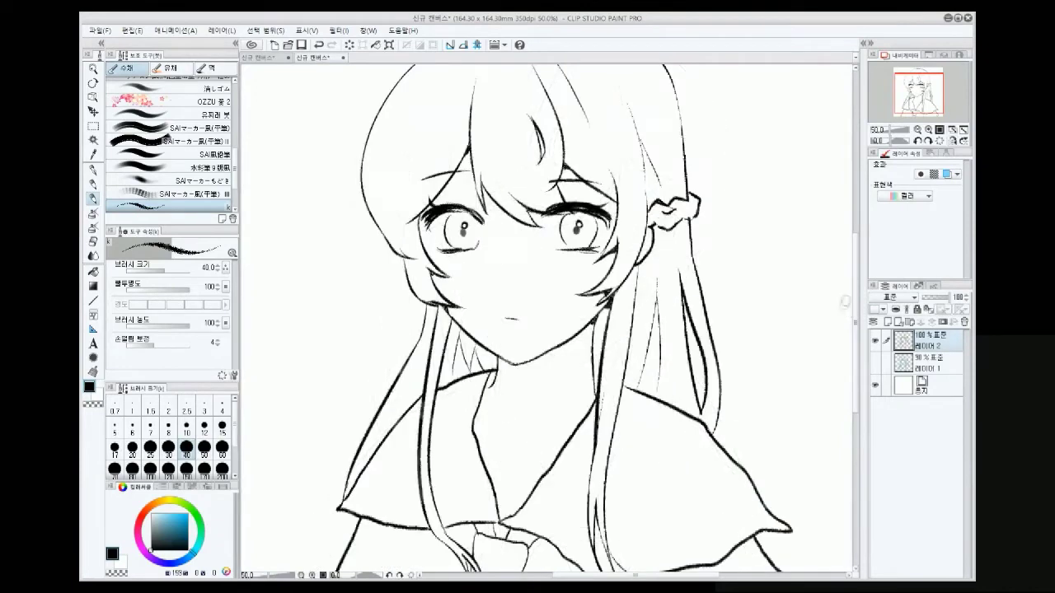
key("e")
key("h")
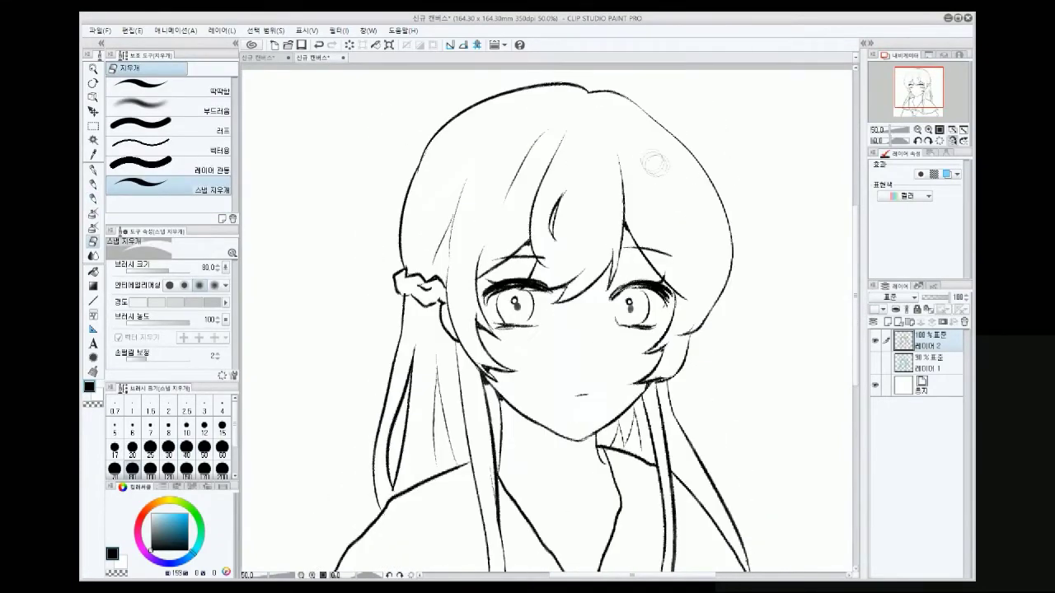
Ink thin highlight strands along the crown of the hair on both sides of the parting
key("b")
key("e")
key("b")
left_click_drag(506, 157, 560, 119)
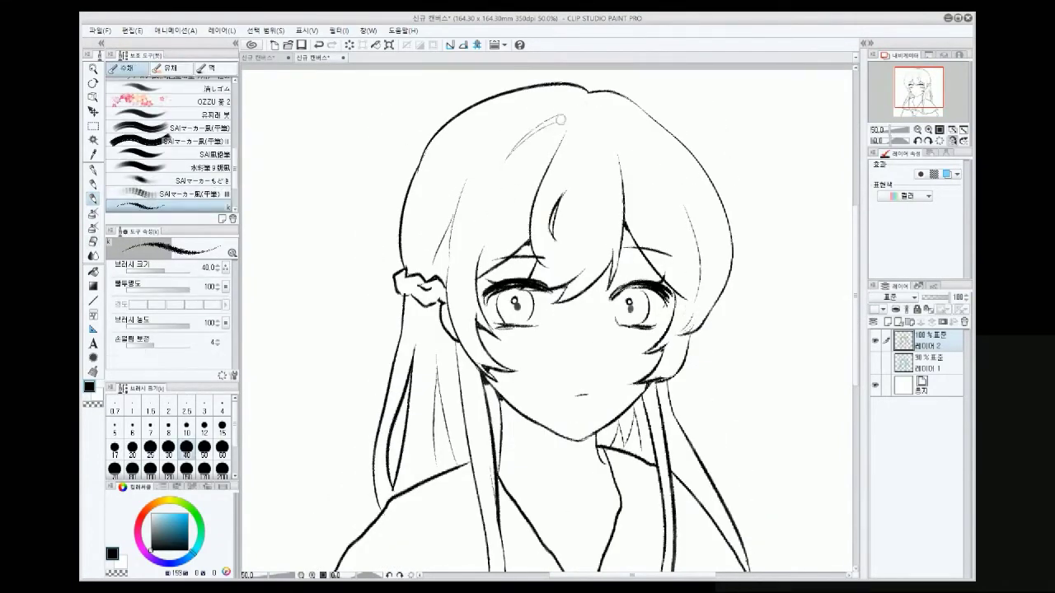
key("ctrl+minus")
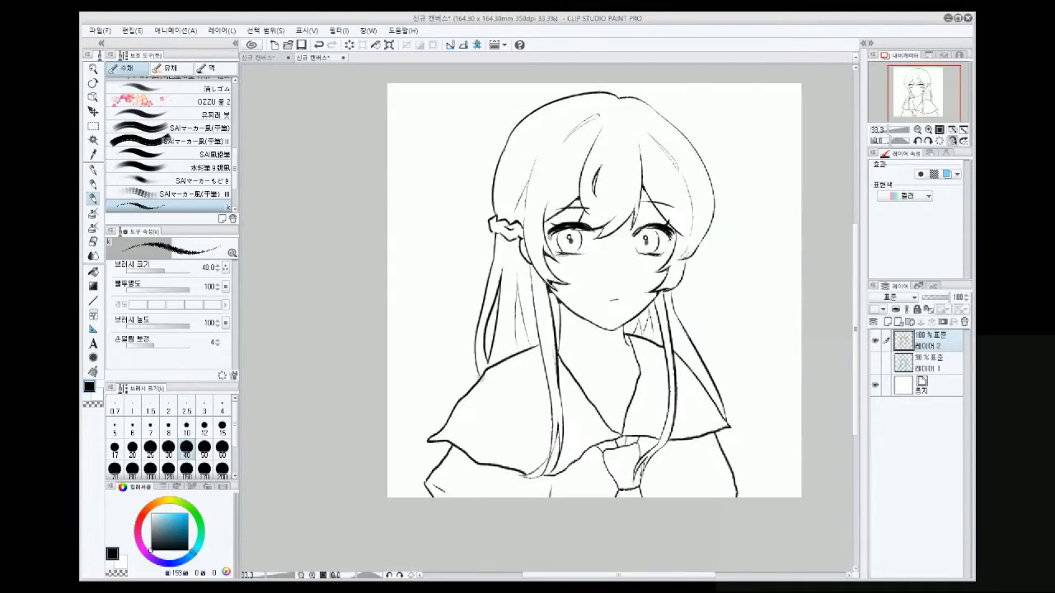
Try adding a small highlight mark at the lower ornament-side edge of each iris
scroll(553, 403, "up", 1)
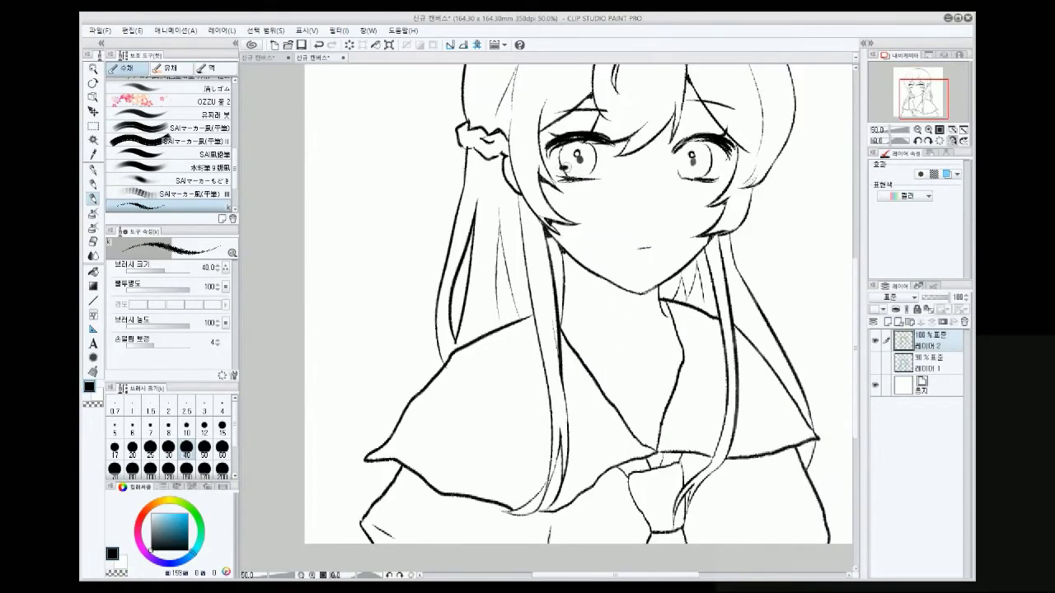
key("e")
key("b")
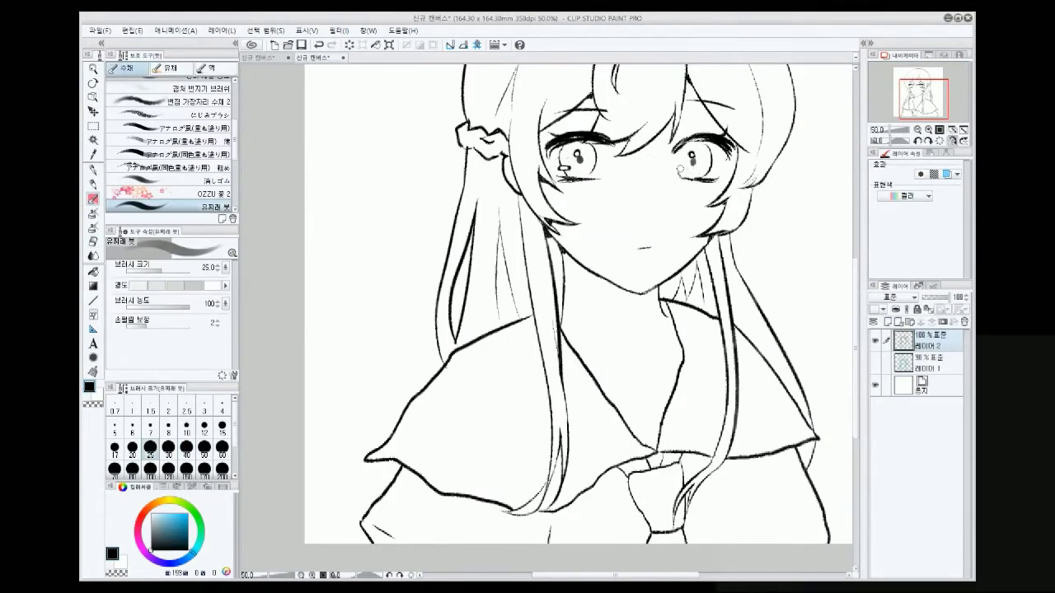
key("b")
key("e")
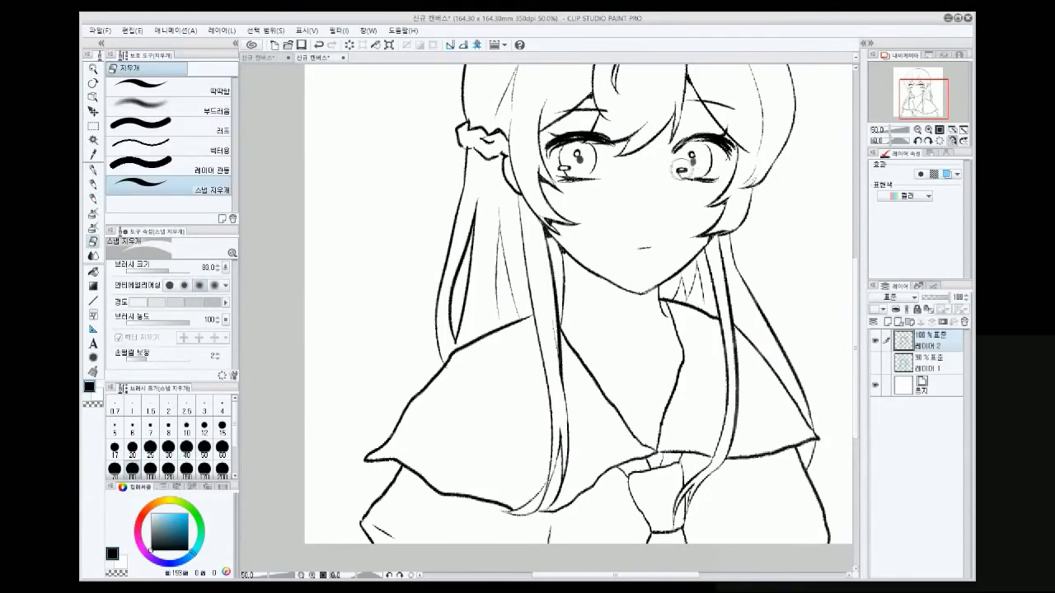
Mirror the view and ink a small oval highlight at the lower iris edge of each eye, away from the hair ornament
key("h")
key("b")
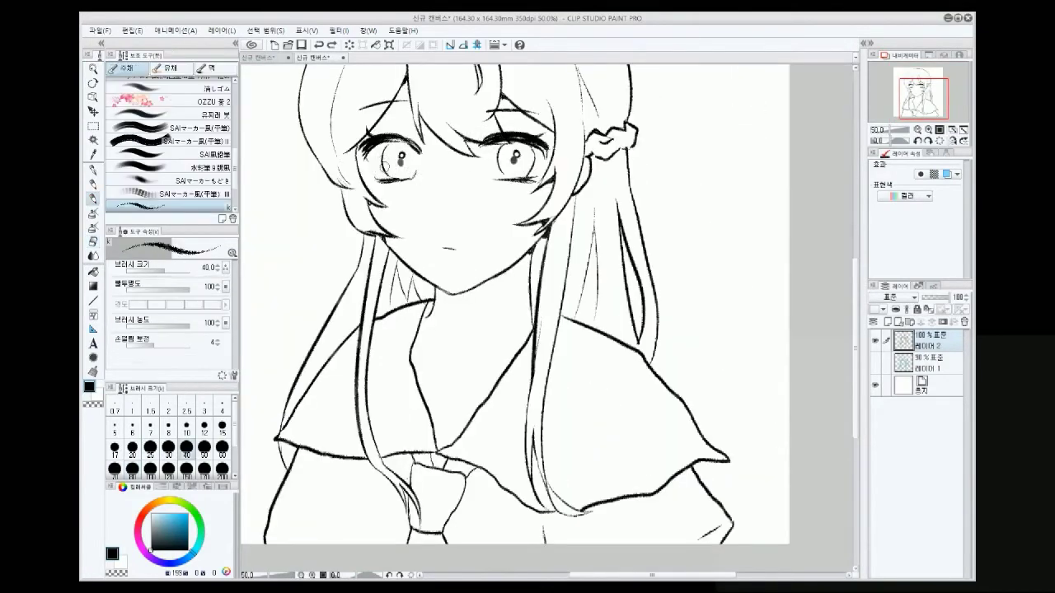
key("e")
left_click_drag(494, 167, 503, 170)
Set the eraser size to 30 and clean up the lash lines of the ornament-side eye where the bangs overlap it
key("ctrl+plus")
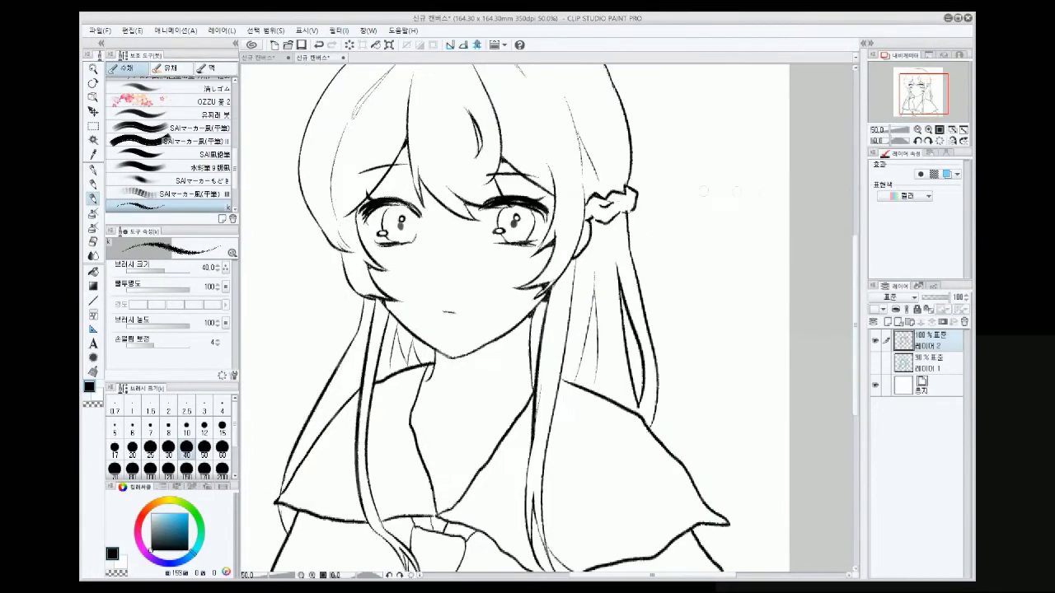
key("e")
key("bracketleft")
key("bracketleft")
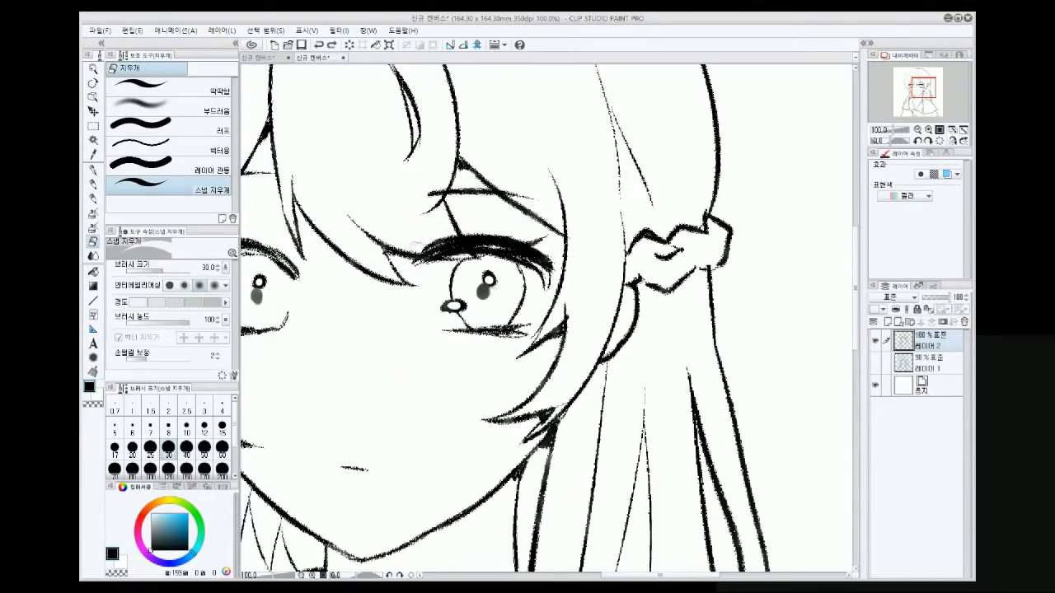
key("ctrl+minus")
Flip the view back and forth to check the mouth, chin and neck lines, with brush and eraser ready
key("h")
scroll(547, 322, "down", 3)
key("b")
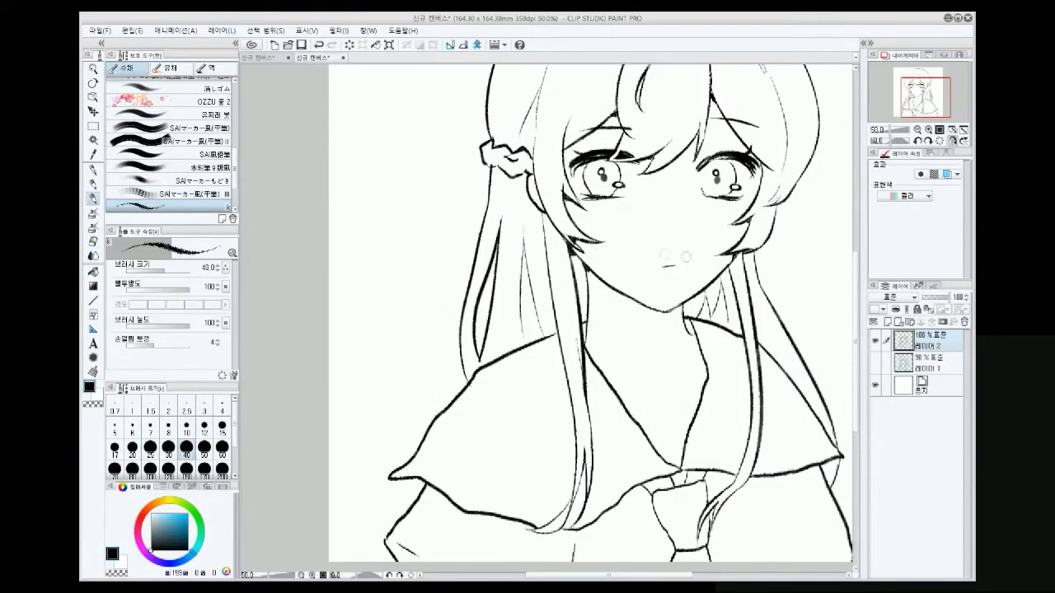
key("e")
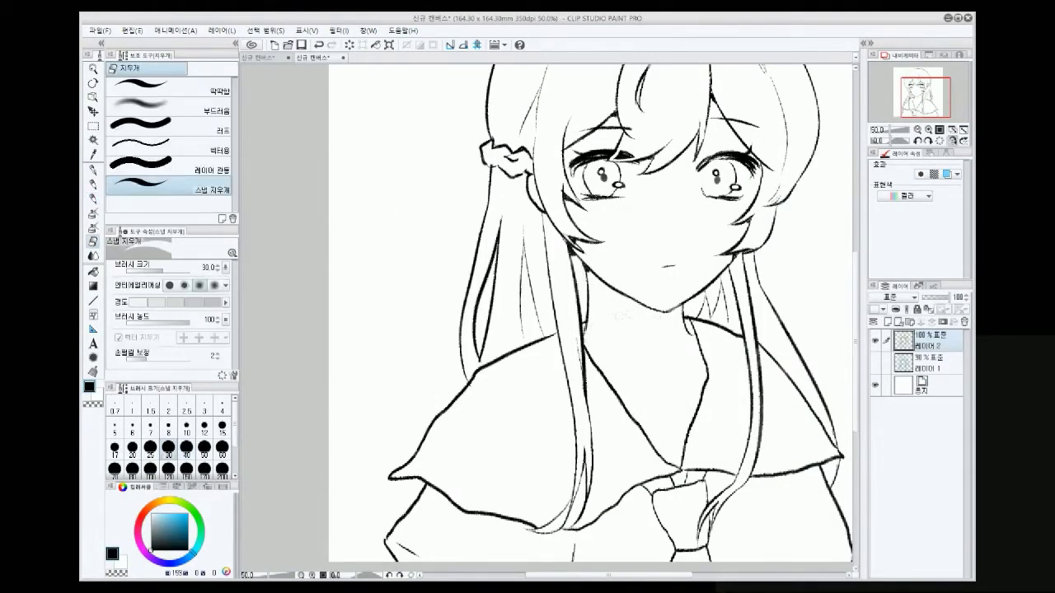
key("b")
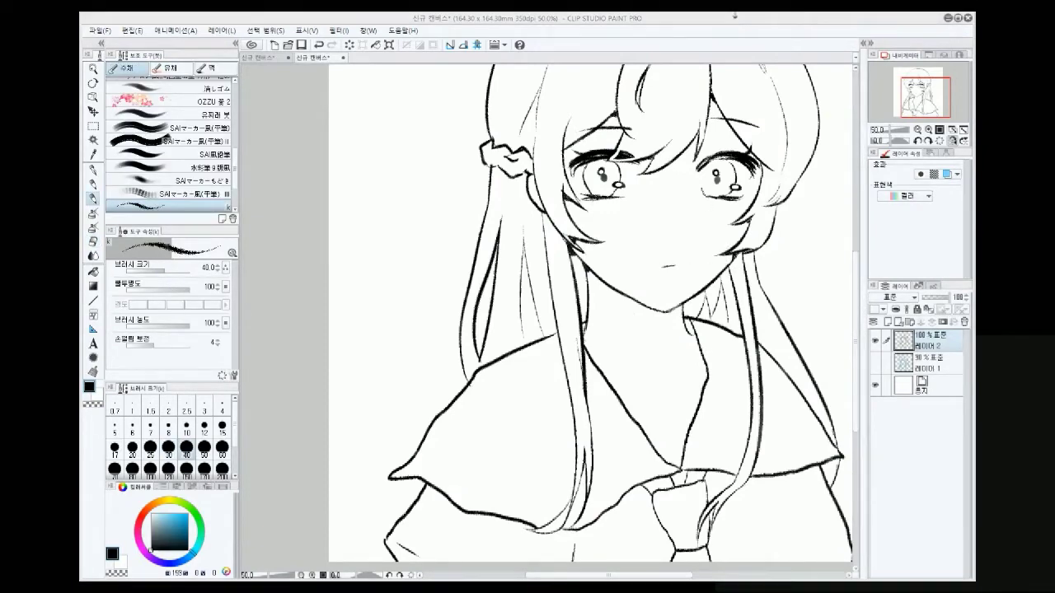
key("h")
key("e")
key("b")
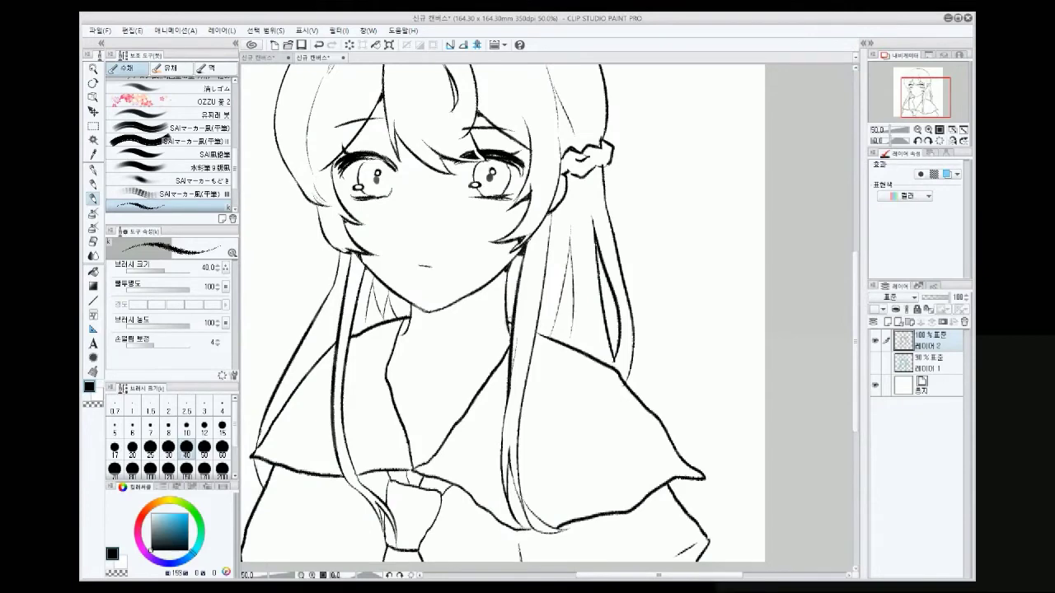
Ink a chevron-shaped inner neckline with parallel stripes between the two collar halves
mouse_move(858, 310)
left_mouse_down()
mouse_move(860, 356)
mouse_move(858, 328)
left_mouse_up()
key("e")
mouse_move(470, 353)
left_mouse_down()
mouse_move(394, 341)
mouse_move(461, 361)
left_mouse_up()
key("b")
left_click_drag(397, 362, 458, 359)
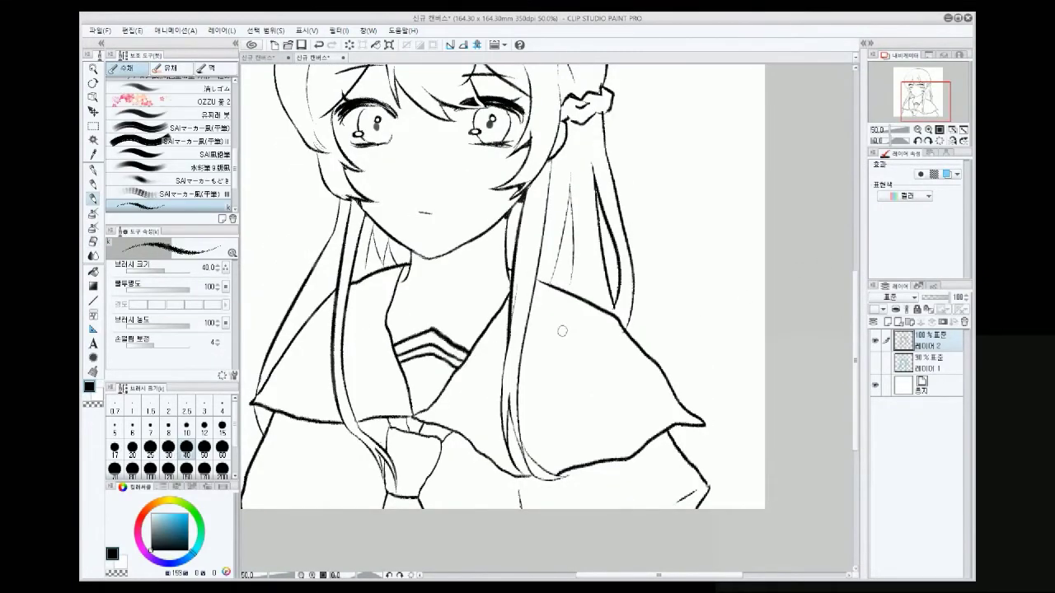
Refine the curved strand accent in the forelock and the bang lines over the ornament-side eye
key("ctrl+minus")
scroll(560, 330, "up", 2)
scroll(502, 287, "up", 2)
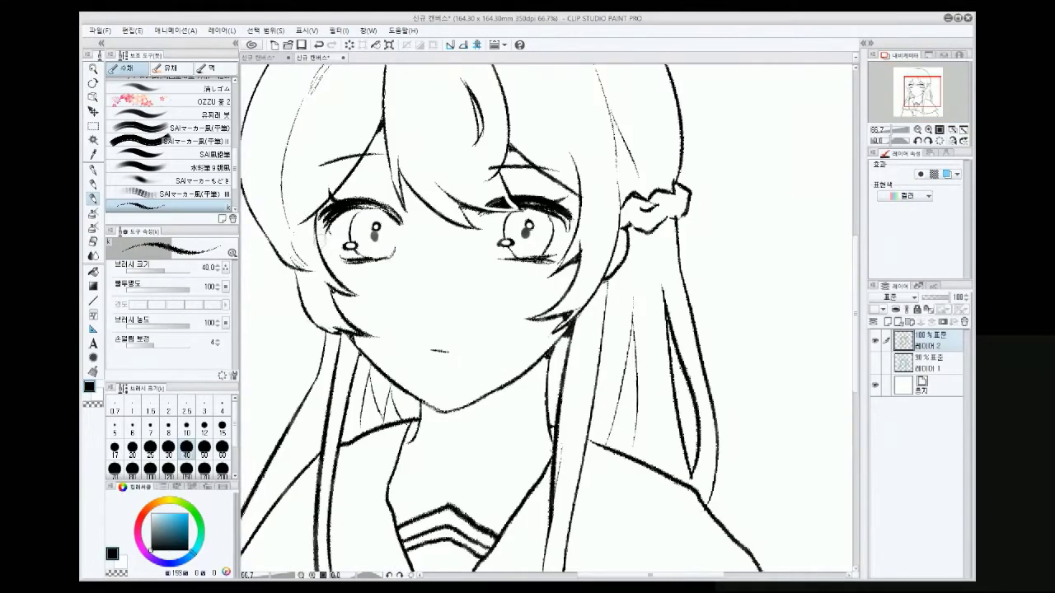
key("e")
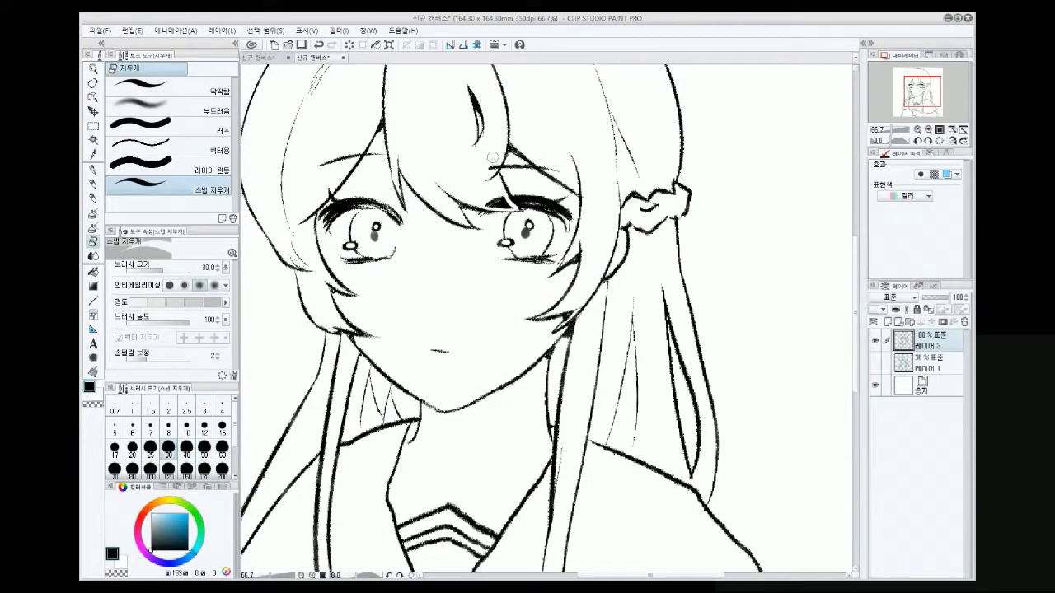
key("ctrl+minus")
key("b")
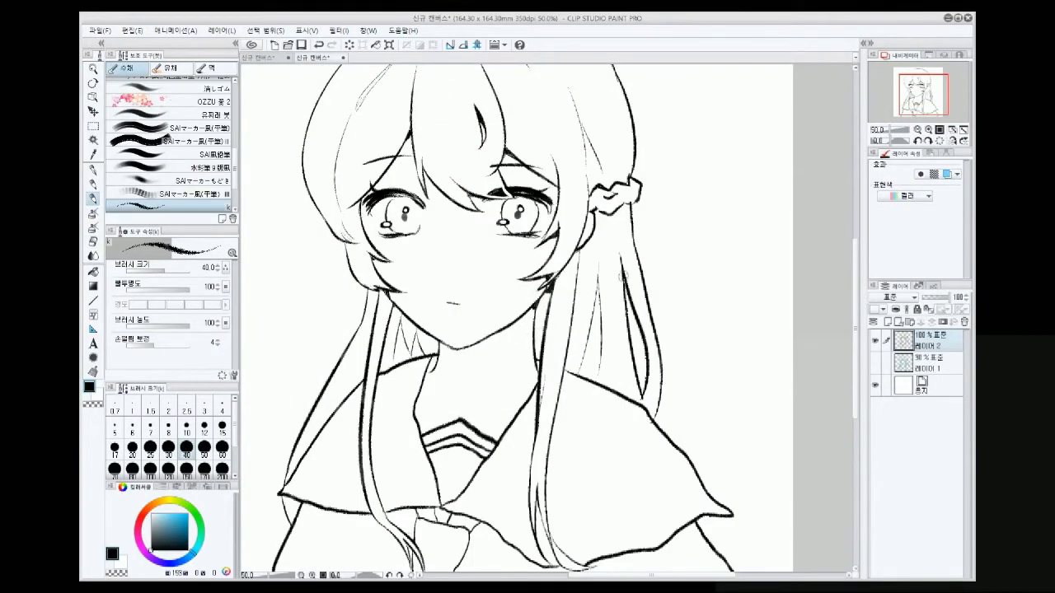
Add thin hair strands just above and below the braided hair ornament
scroll(503, 319, "up", 2)
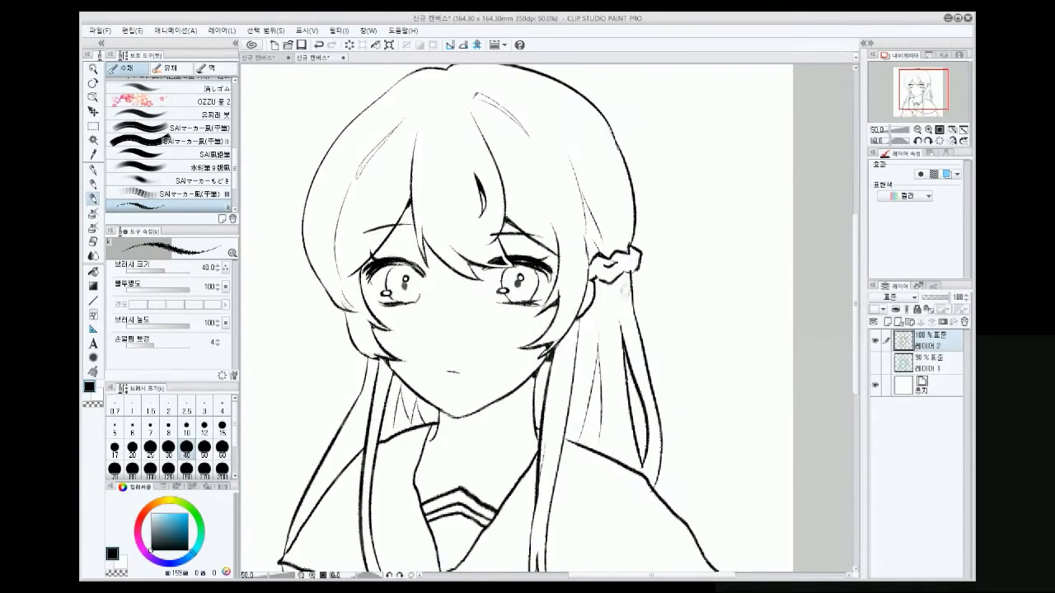
left_click_drag(614, 149, 621, 194)
key("ctrl+0")
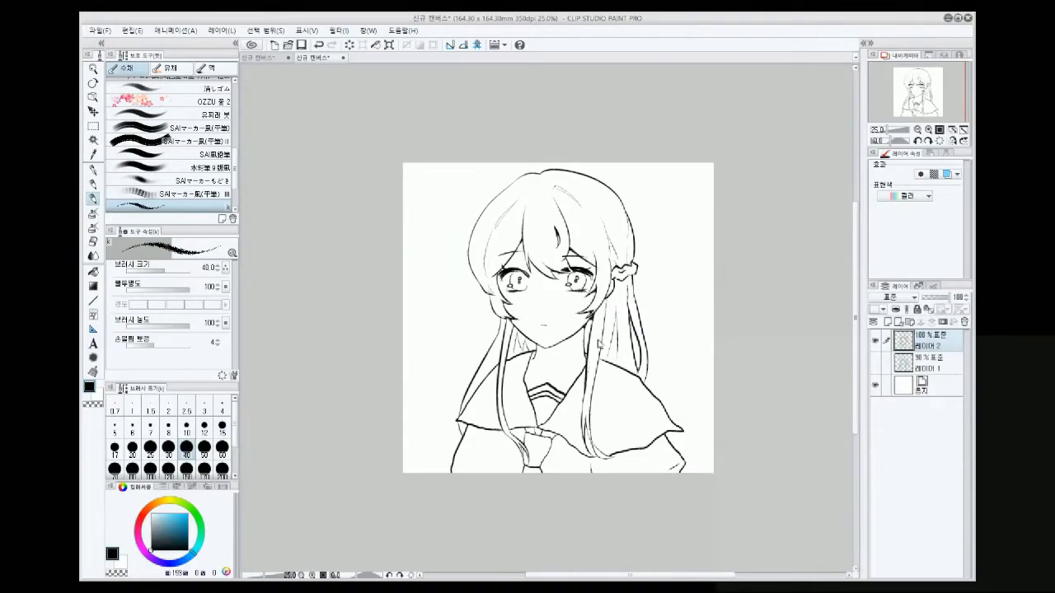
Examine the finished line art close up and at full view, in both mirrored and normal orientation
key("ctrl+plus")
key("ctrl+plus")
key("ctrl+plus")
key("ctrl+plus")
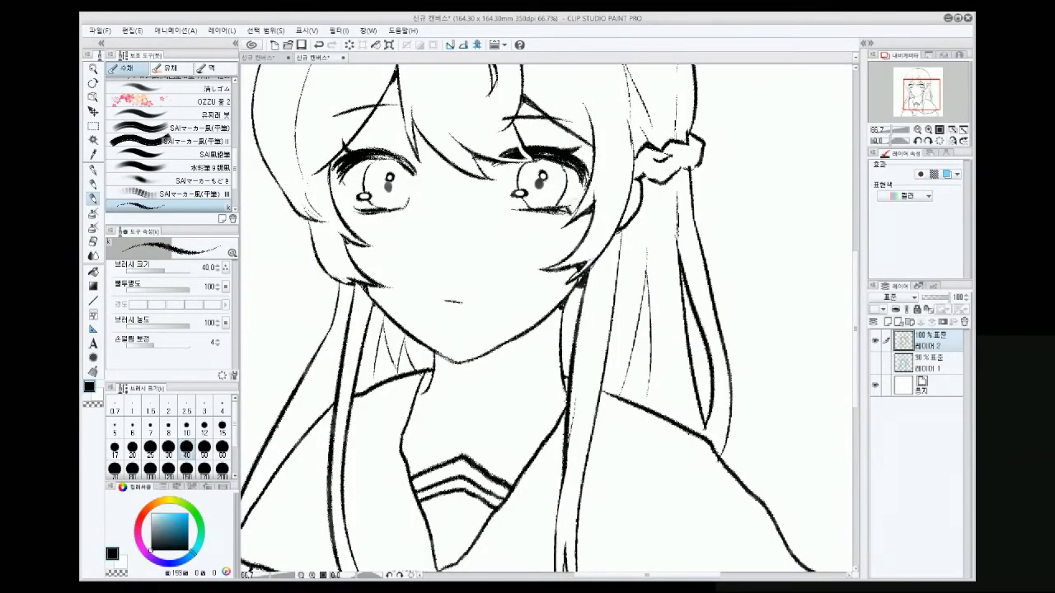
key("ctrl+0")
key("h")
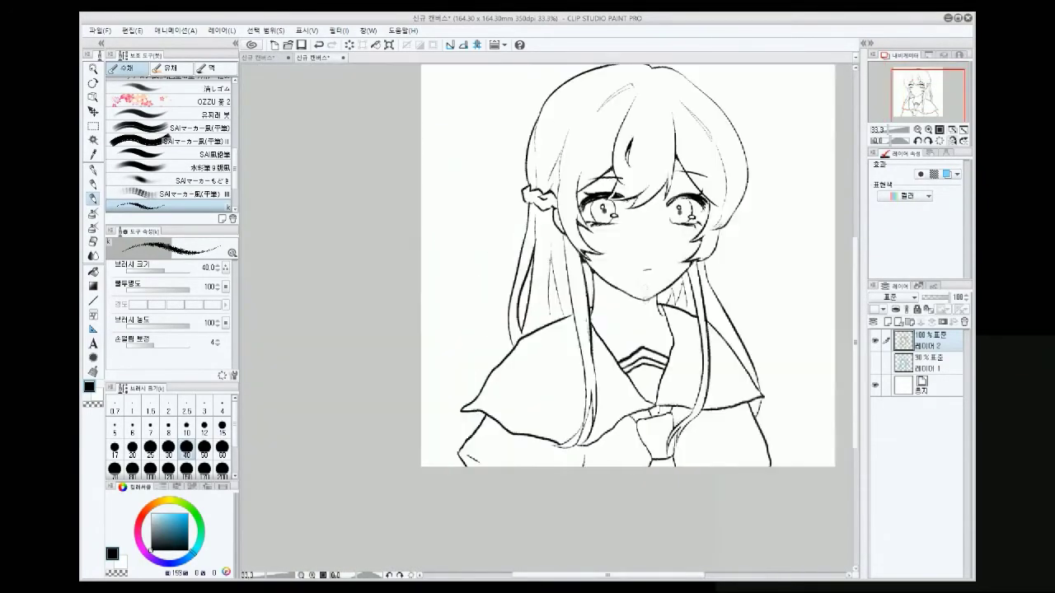
key("ctrl+plus")
key("ctrl+plus")
key("ctrl+plus")
key("ctrl+plus")
key("e")
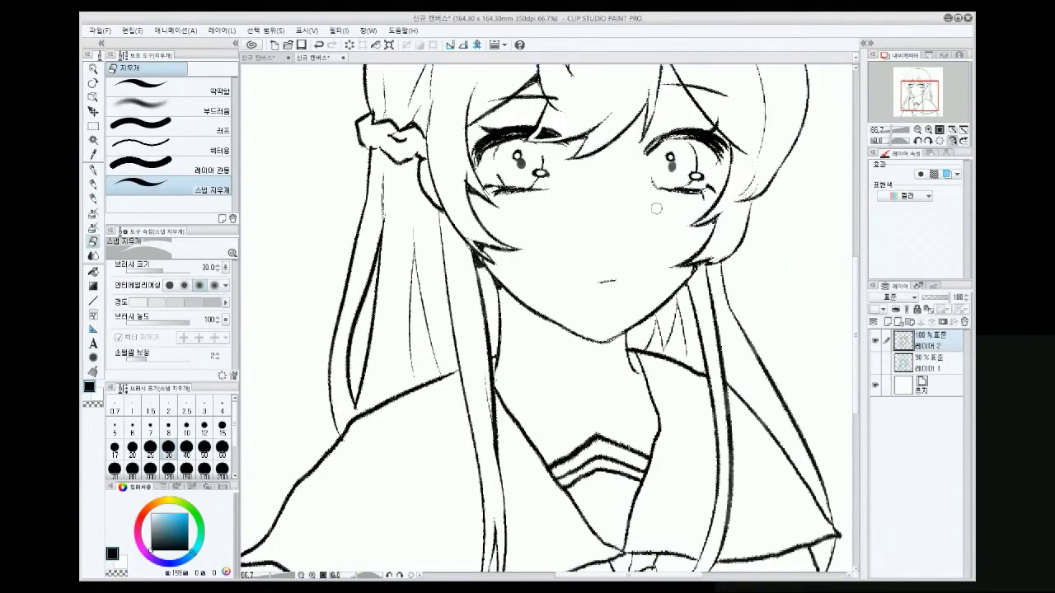
key("ctrl+0")
key("h")
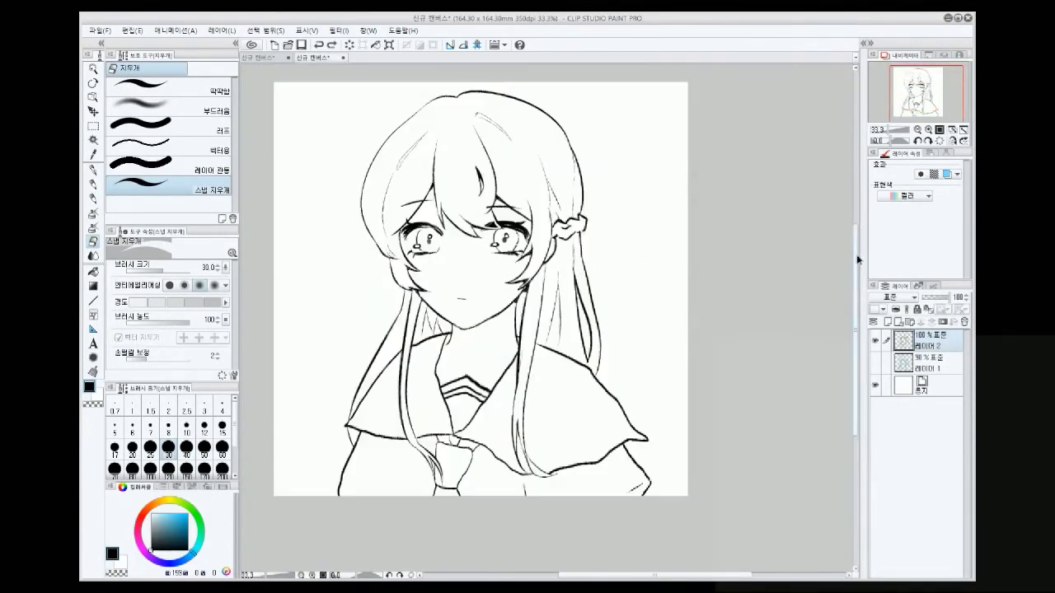
scroll(798, 214, "up", 1)
Create a layer folder directly above the paper layer with a new layer inside for the base color
key("ctrl+shift+n")
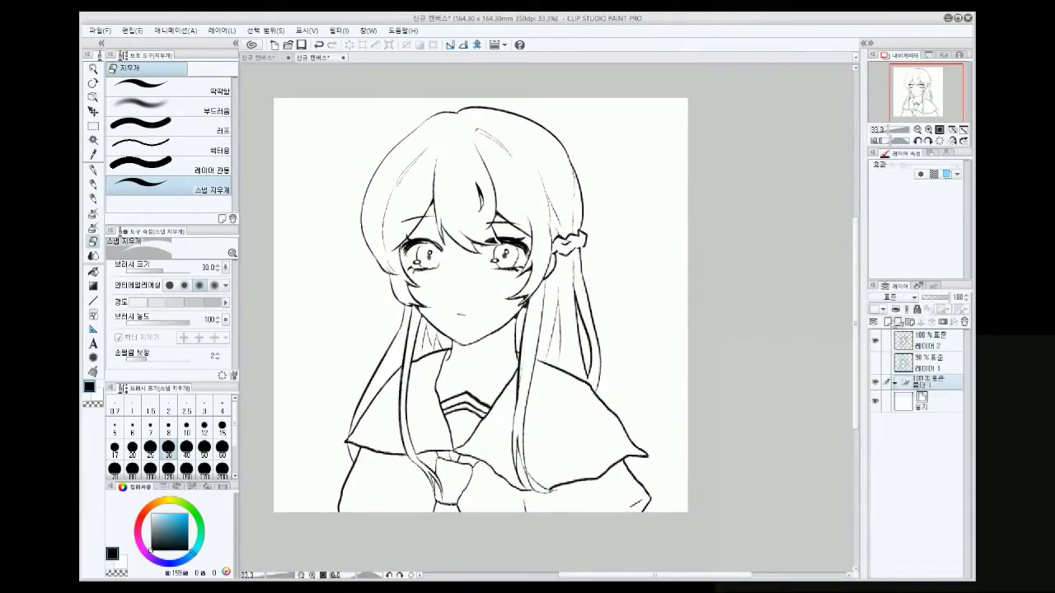
key("g")
key("alt+BackSpace")
key("ctrl+z")
Fill the face, neck and ear with flat red, using the other layers as the fill reference
left_click(462, 281)
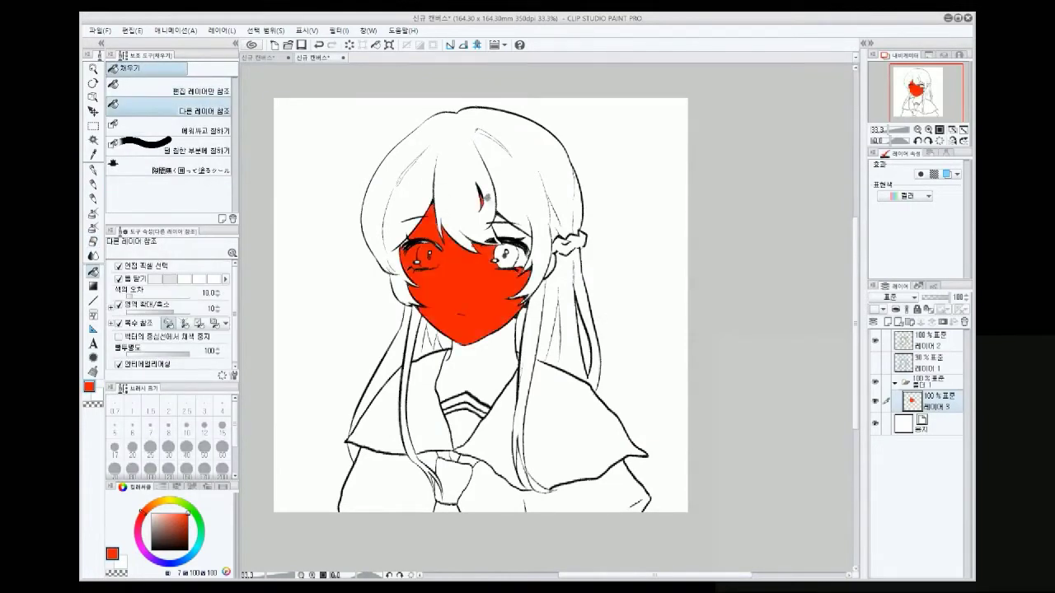
left_click(511, 233)
left_click(478, 363)
left_click(551, 263)
Touch up the red skin base along the bangs and eyes with the unfilled-area fill, eraser and a size 50 G-pen
left_click(173, 150)
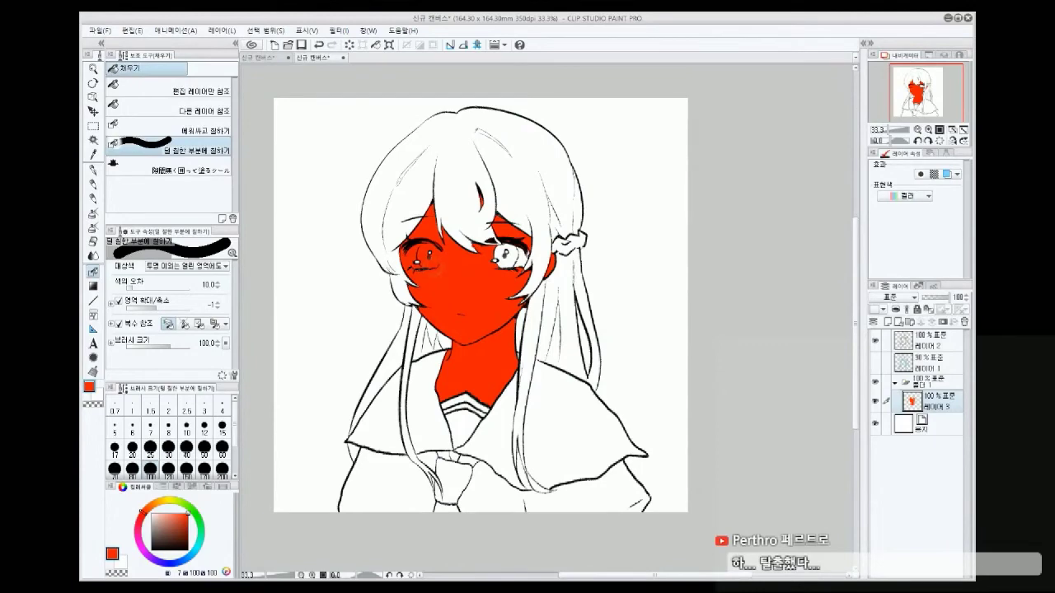
key("ctrl+plus")
key("e")
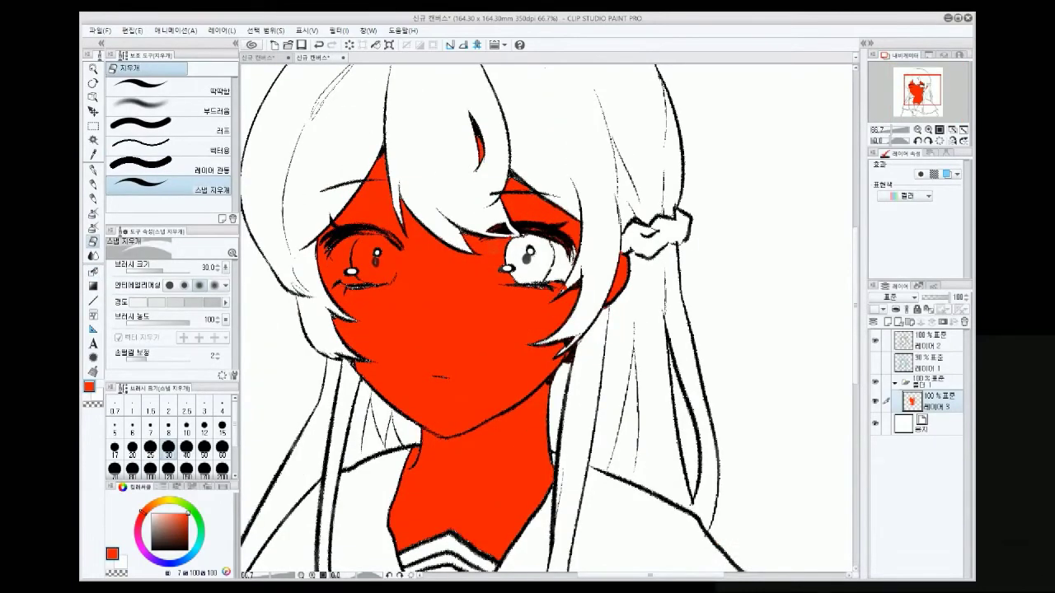
key("ctrl+plus")
key("p")
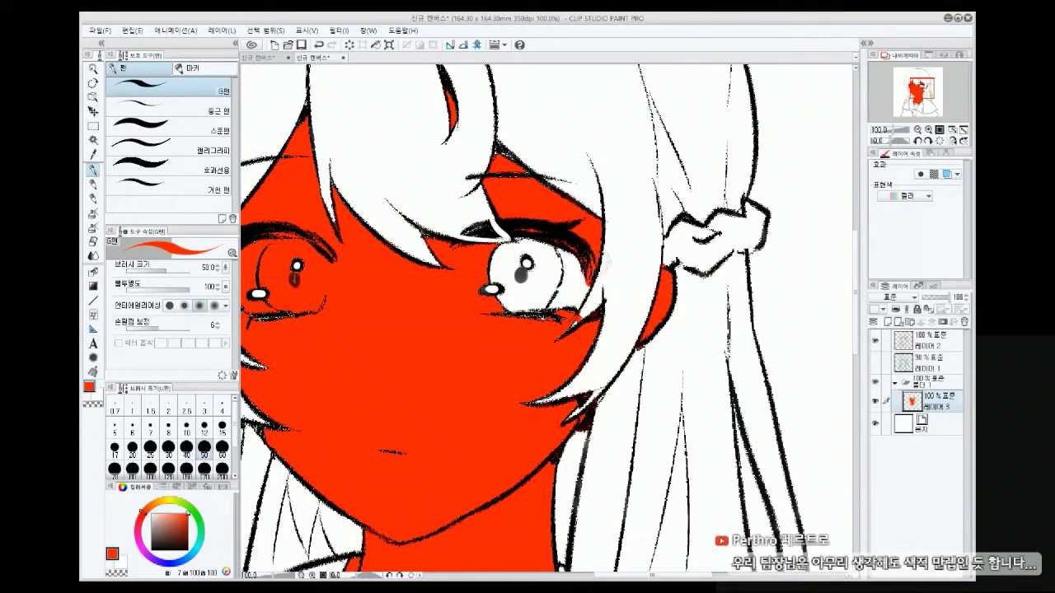
key("ctrl+minus")
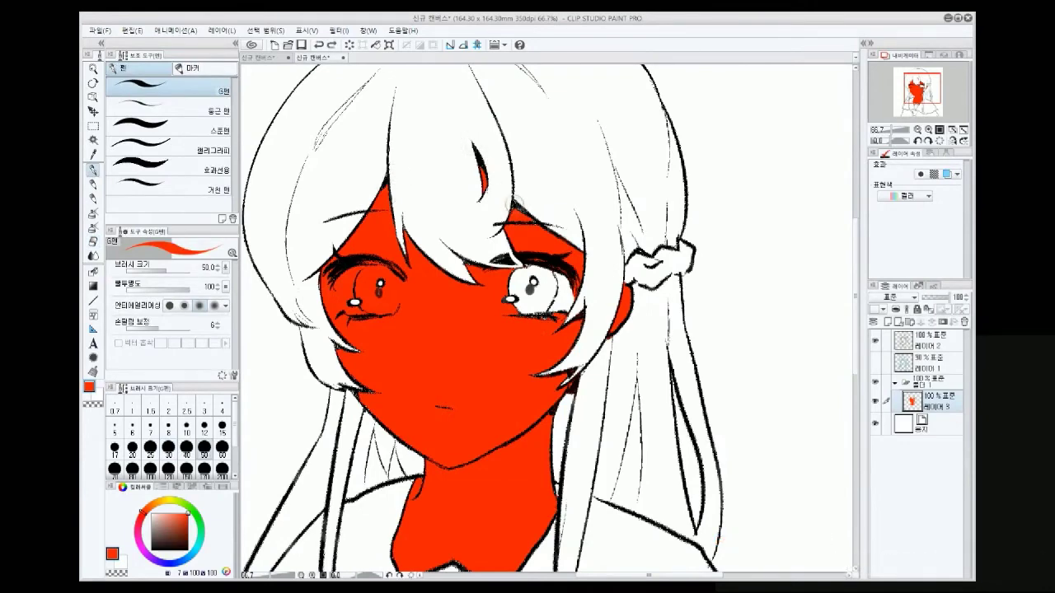
scroll(544, 318, "down", 2)
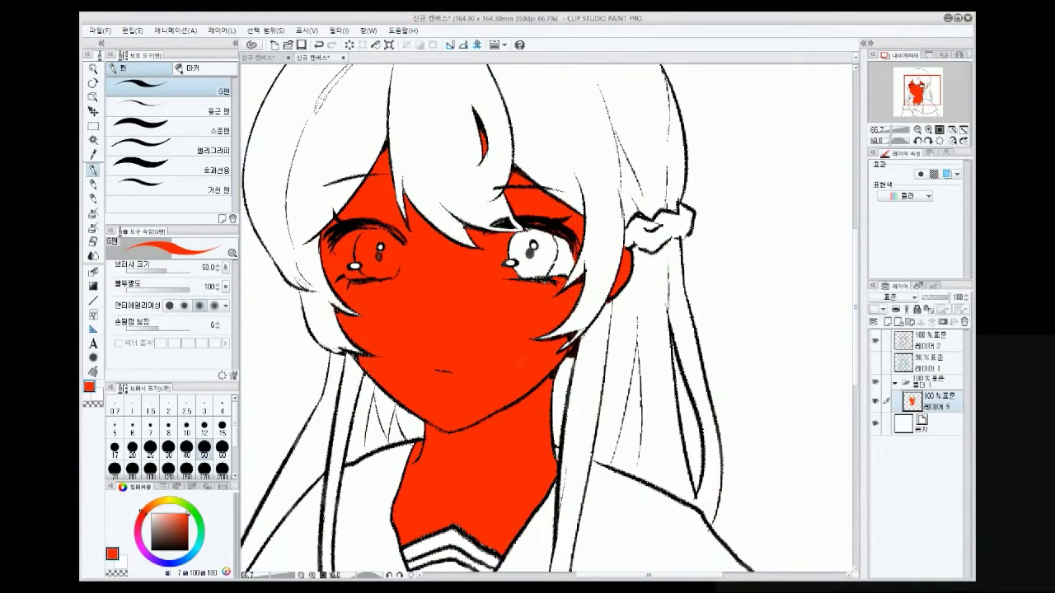
scroll(544, 319, "down", 3)
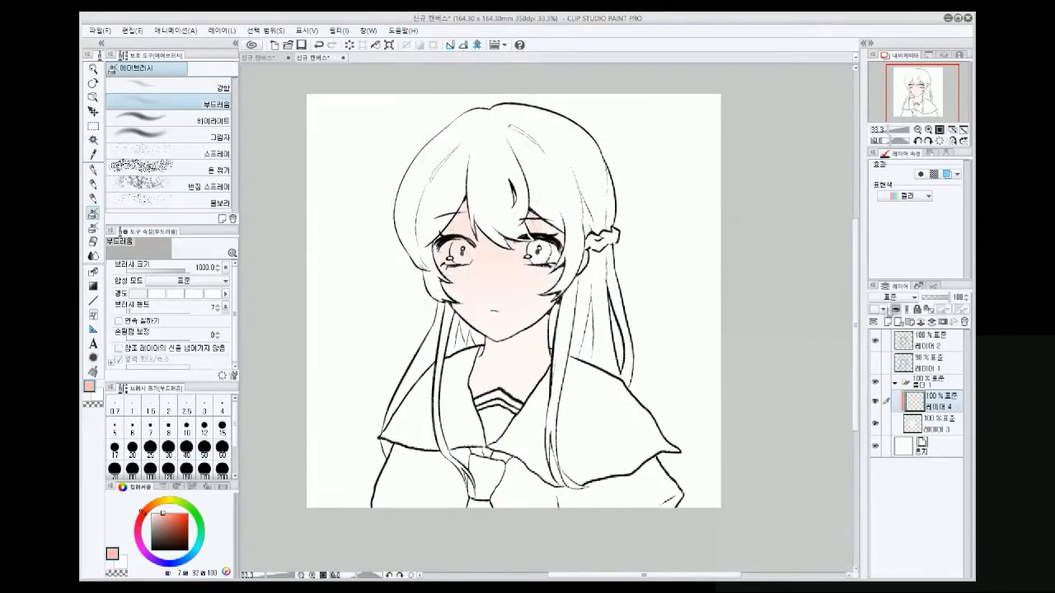
Shade the forehead beneath the bangs in salmon on a new clipped layer, using the SAI marker brush at sizes 50 and 100
key("o")
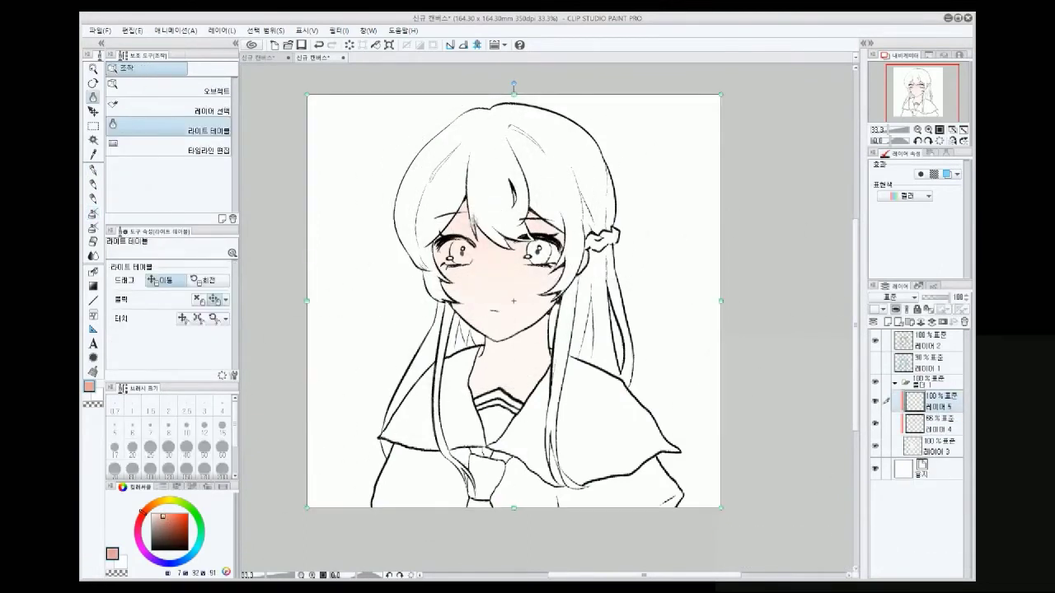
key("b")
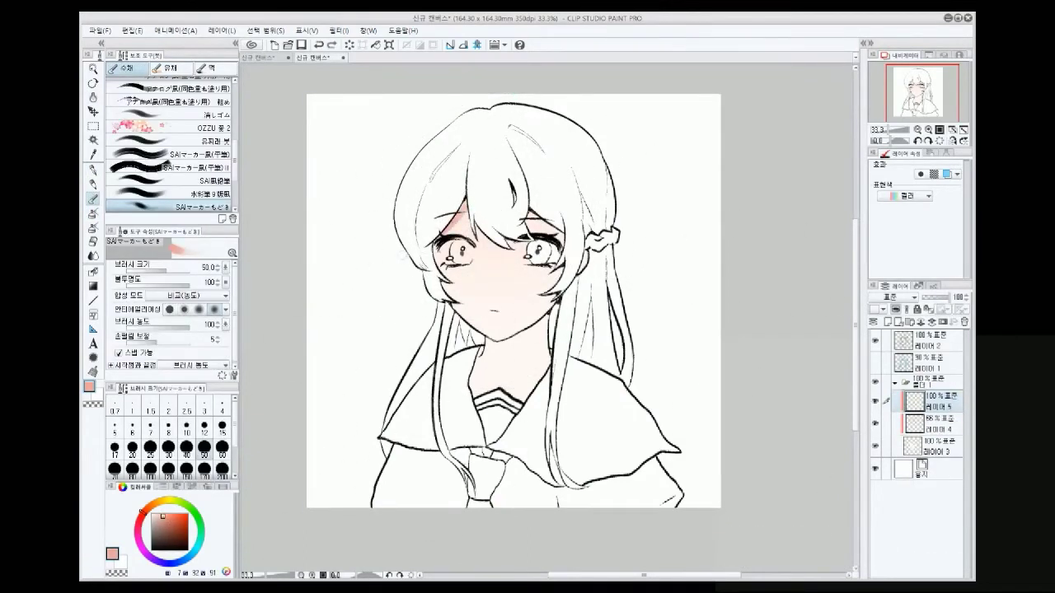
mouse_move(467, 198)
left_mouse_down()
mouse_move(403, 244)
mouse_move(488, 235)
left_mouse_up()
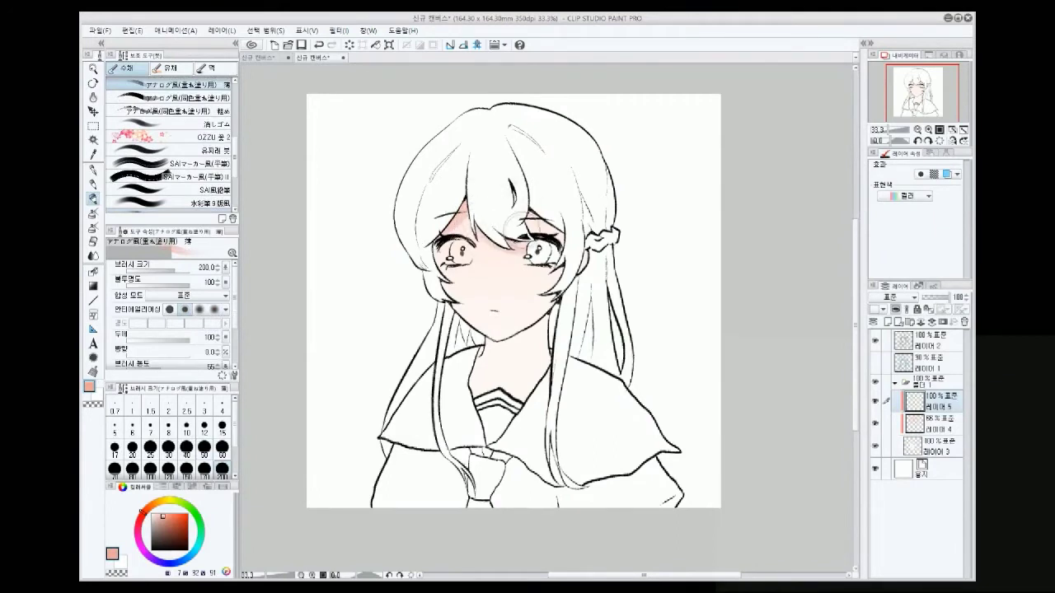
key("e")
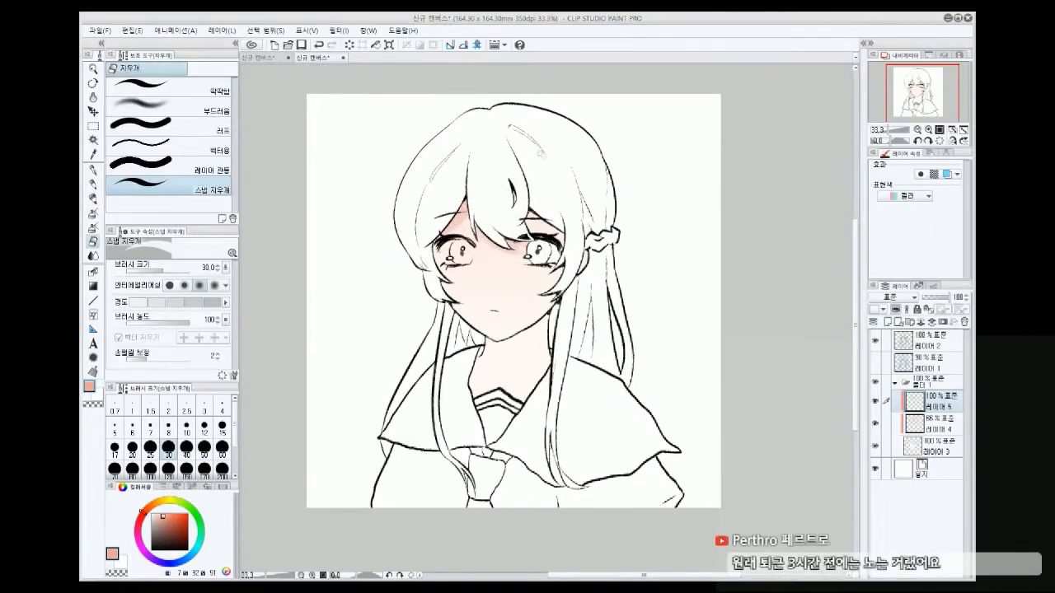
key("b")
left_click_drag(462, 194, 457, 239)
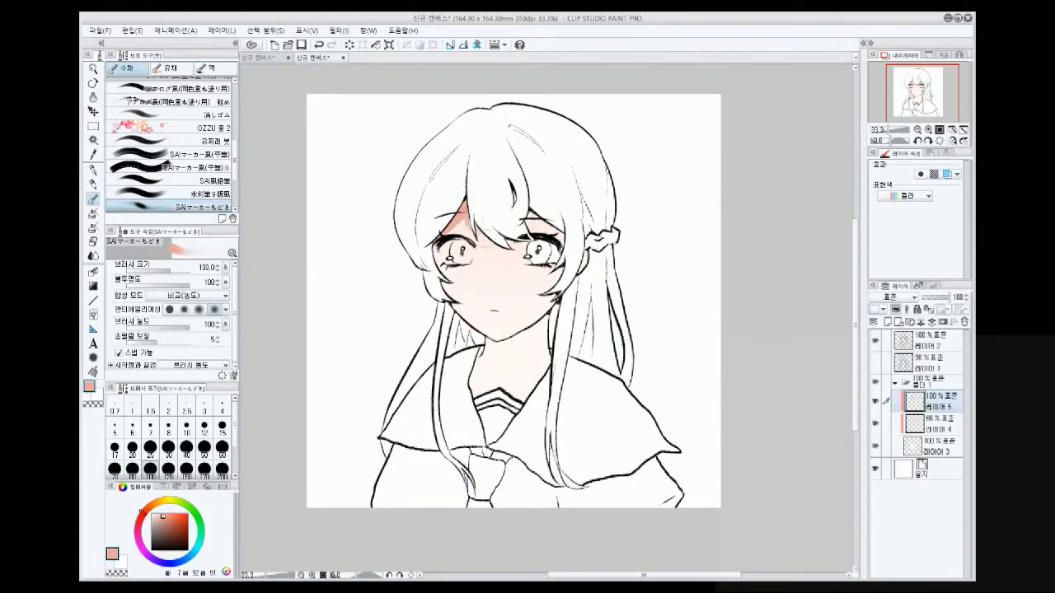
Paint salmon shadows beneath the bangs, along the cheek and on the neck with a size 50 G-pen, cleaning edges with the eraser
key("p")
left_click_drag(536, 215, 526, 236)
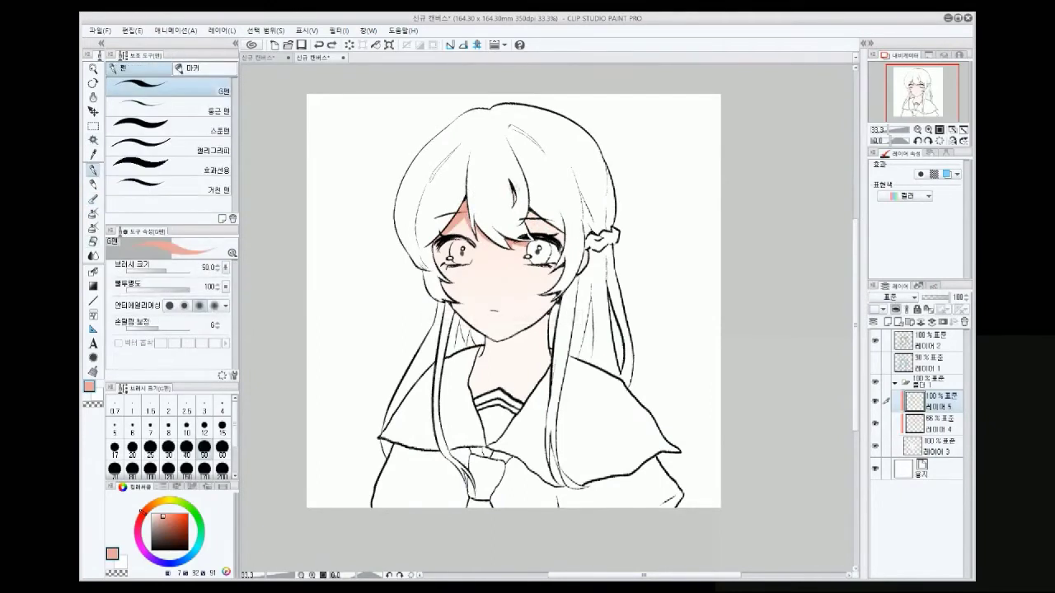
mouse_move(534, 216)
left_mouse_down()
mouse_move(560, 236)
mouse_move(544, 291)
left_mouse_up()
mouse_move(488, 342)
left_mouse_down()
mouse_move(543, 381)
mouse_move(548, 314)
mouse_move(540, 371)
mouse_move(482, 379)
mouse_move(498, 367)
left_mouse_up()
key("e")
key("p")
key("e")
key("p")
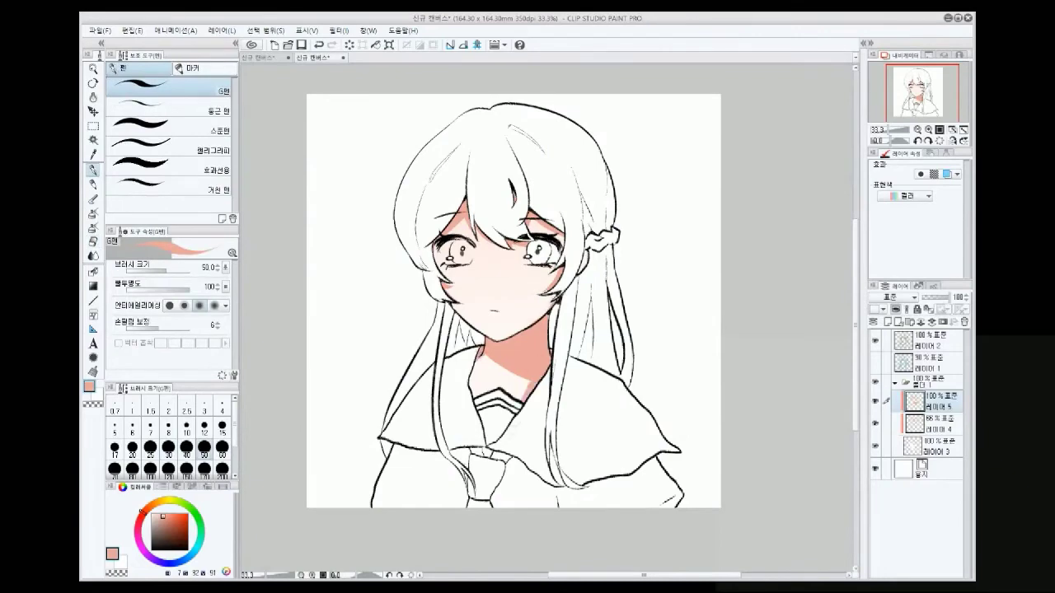
Add a clipped layer above the skin shadows and softly tint the cheeks coral with the size 200 layered blending brush
left_click_drag(631, 308, 697, 341)
scroll(441, 175, "up", 1)
key("ctrl+shift+n")
key("b")
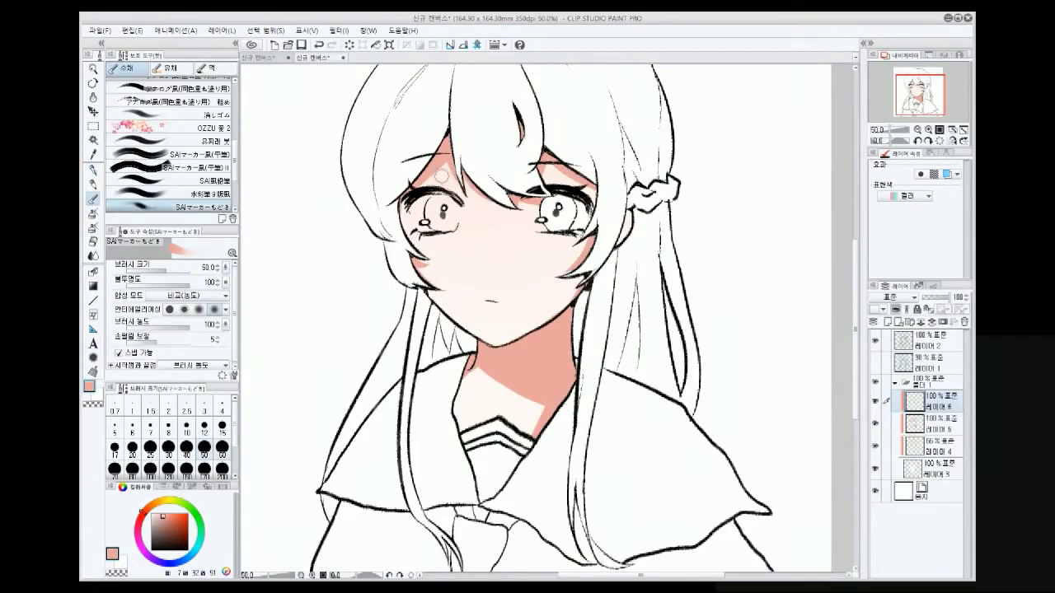
key("h")
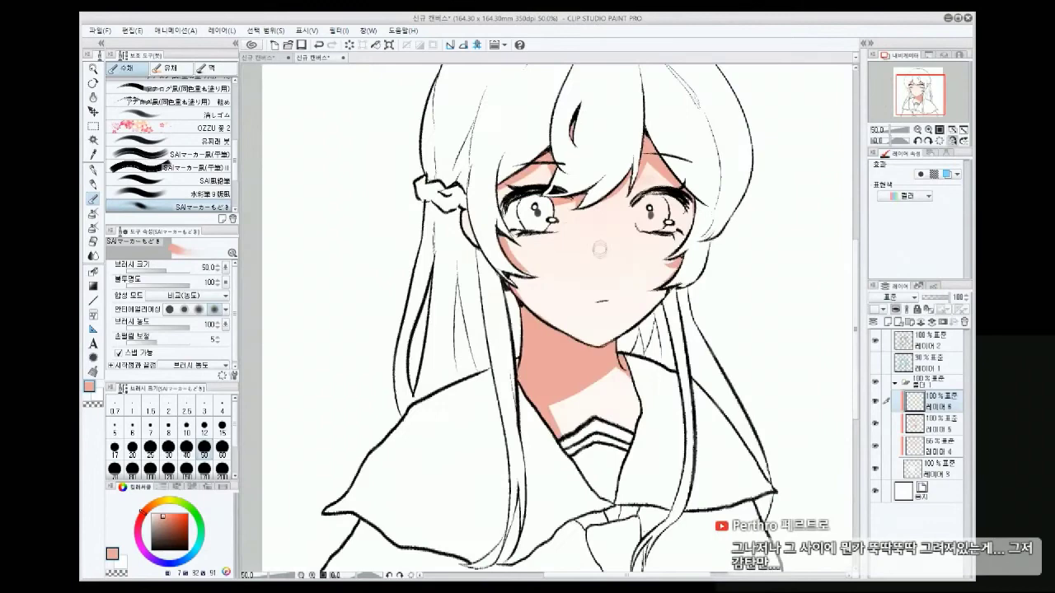
key("h")
key("b")
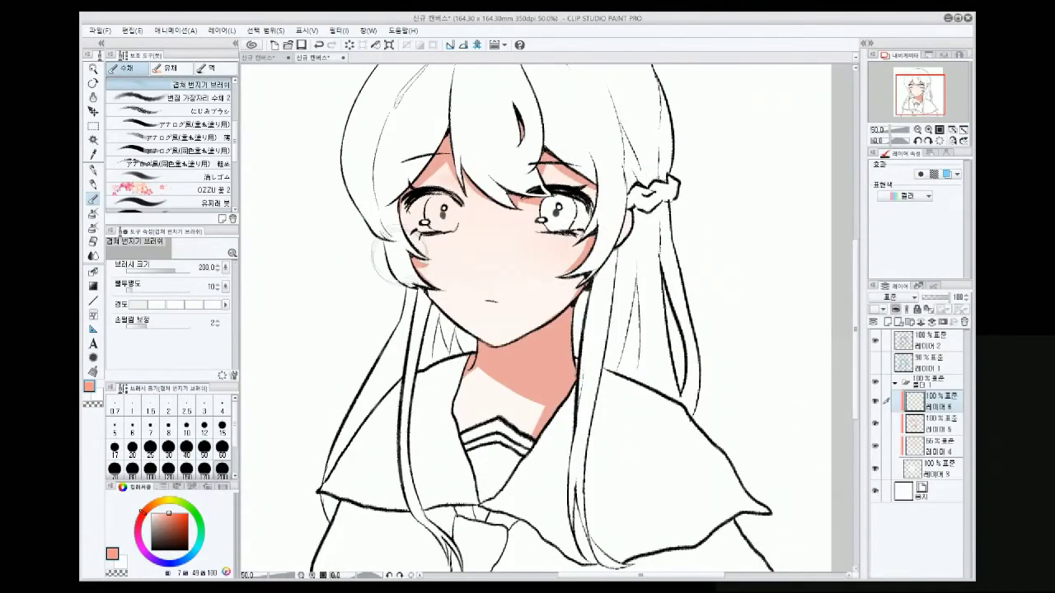
Blend a soft pale orange tint over the cheeks on another clipped layer, enlarging the blending brush from 200 to 300
left_click(886, 322)
left_click(527, 251, "alt")
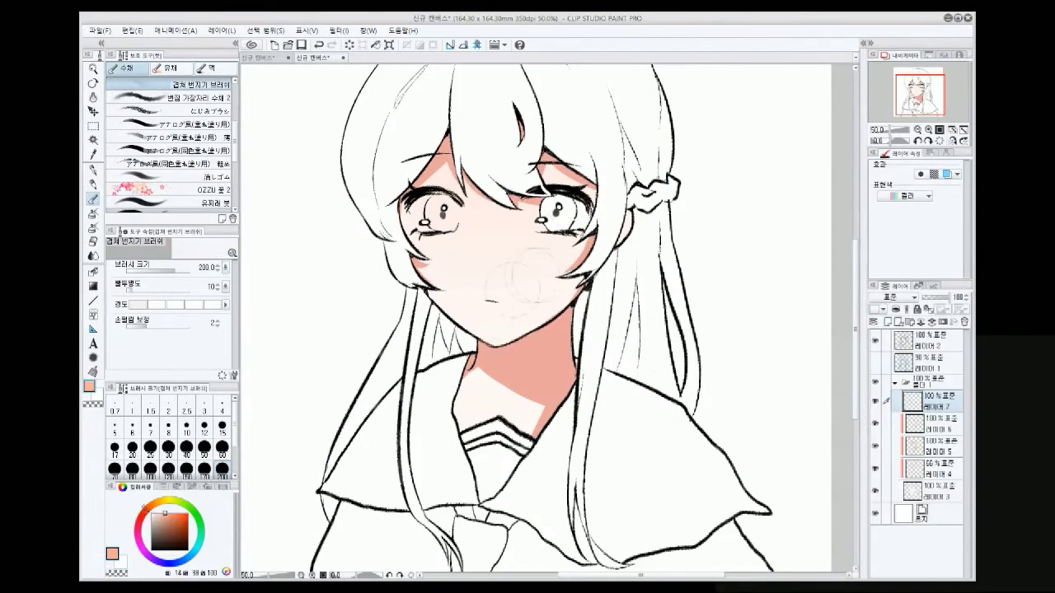
left_click_drag(558, 268, 593, 259)
mouse_move(528, 248)
left_mouse_down()
mouse_move(483, 301)
mouse_move(376, 224)
left_mouse_up()
key("bracketright")
key("bracketright")
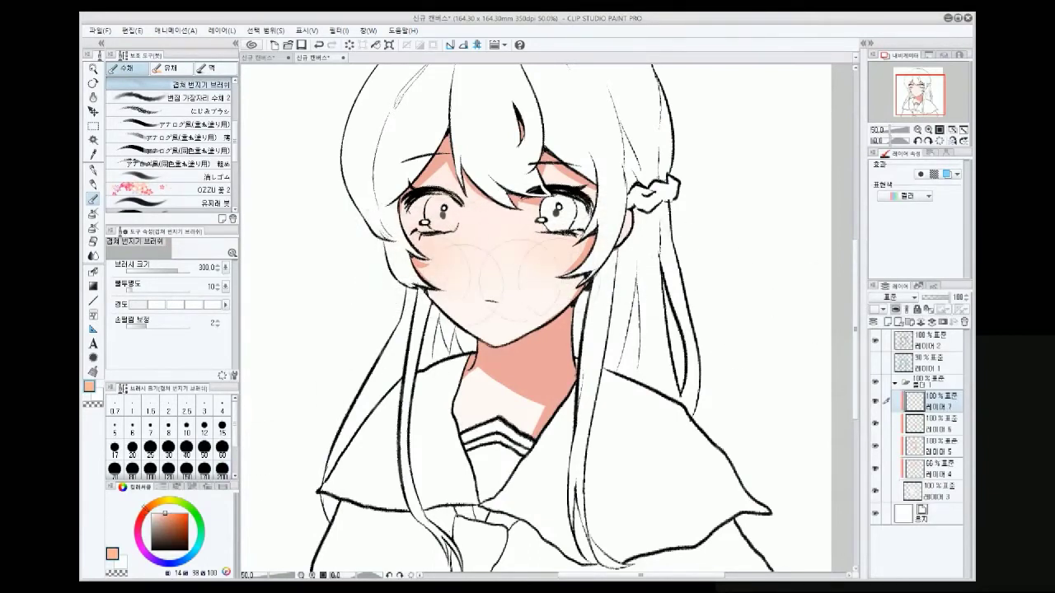
Add another clipped layer and deepen the shadow edges under the bangs and along the cheeks in dark red with the size 25 oil-style brush
left_click(886, 321)
left_click(935, 447)
left_click(162, 517)
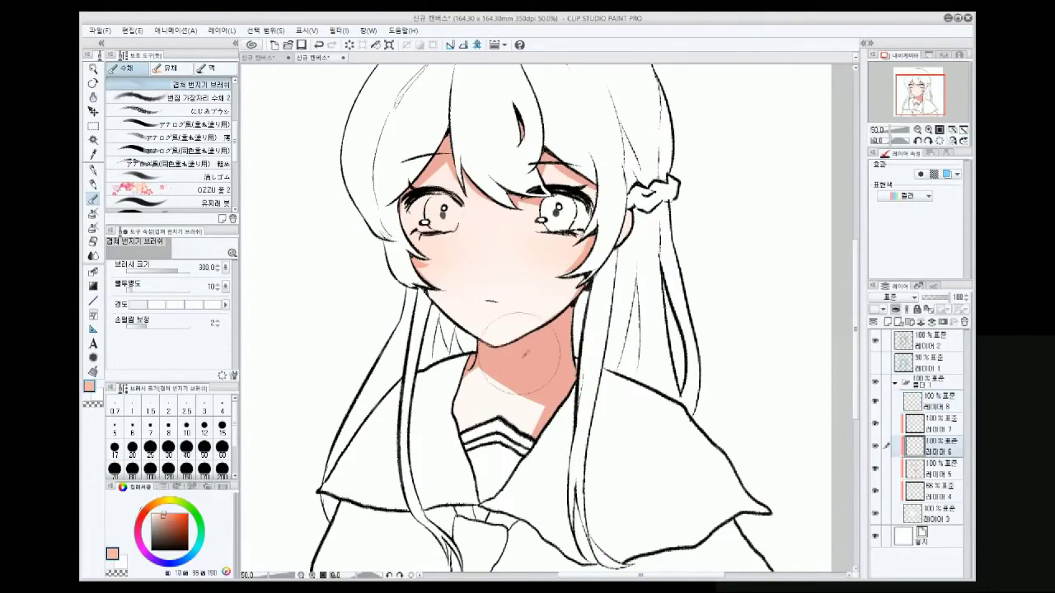
left_click(190, 206)
scroll(564, 401, "down", 1)
scroll(564, 402, "up", 1)
left_click(936, 402)
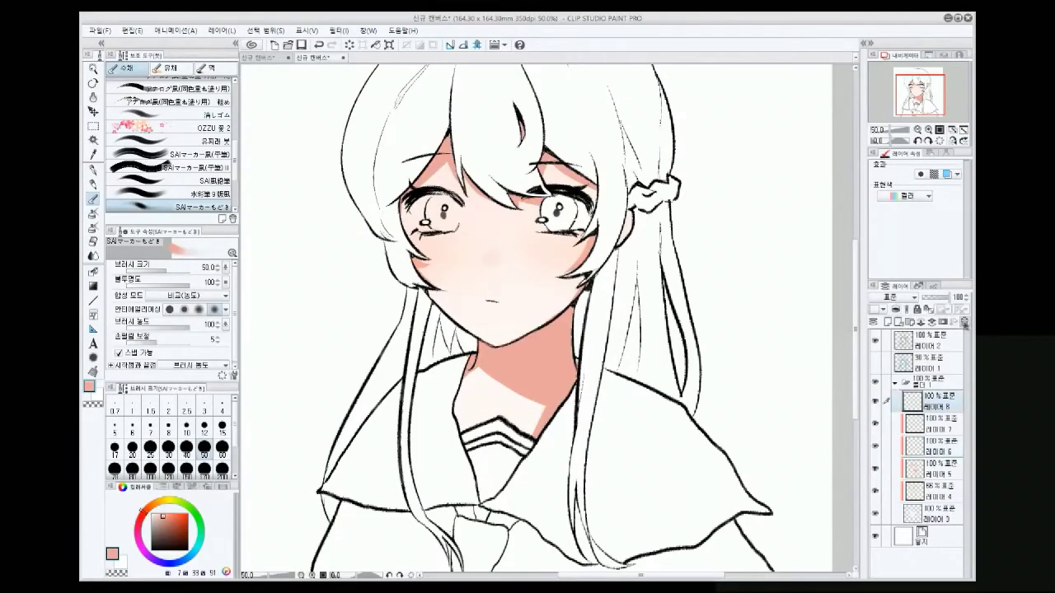
scroll(512, 226, "up", 2)
left_click(190, 141)
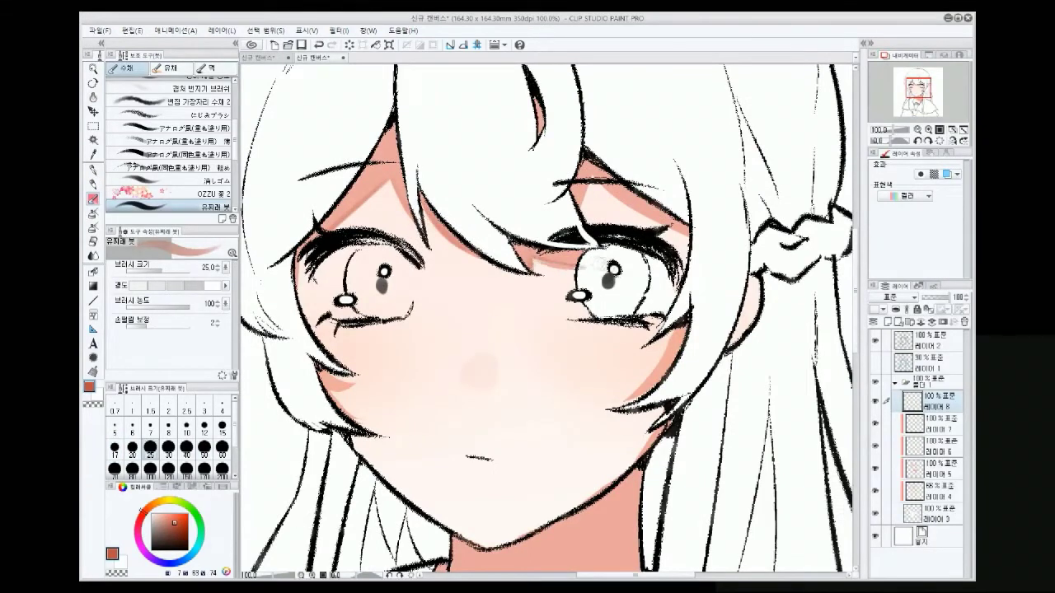
key("e")
key("b")
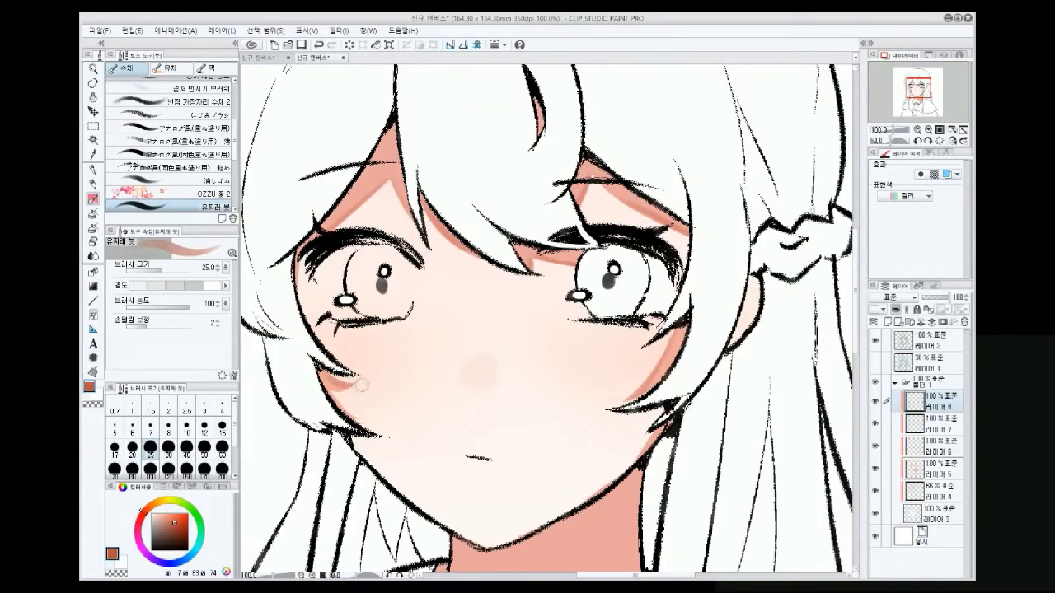
Accent the lower edge of the neck shadow with the same dark red brush
scroll(646, 383, "down", 2)
scroll(841, 346, "down", 5)
left_click_drag(459, 392, 589, 468)
key("e")
scroll(431, 312, "down", 5)
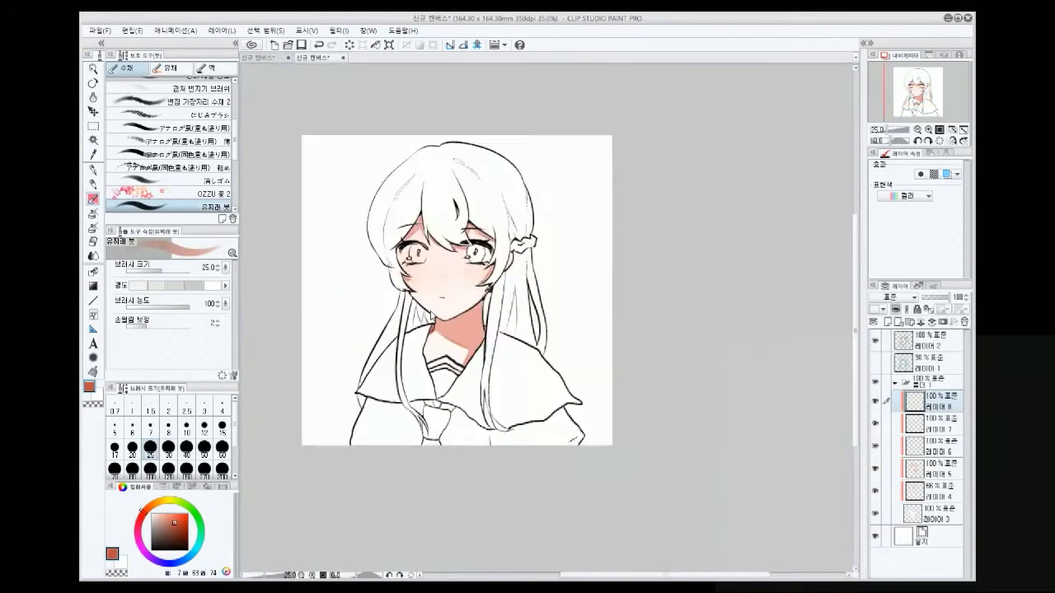
Add a clipped Overlay layer and tint the face and neck shadows pinkish violet with the layered blending brush at size 400
scroll(431, 312, "up", 3)
left_click(887, 321)
left_click(898, 297)
left_click(174, 514)
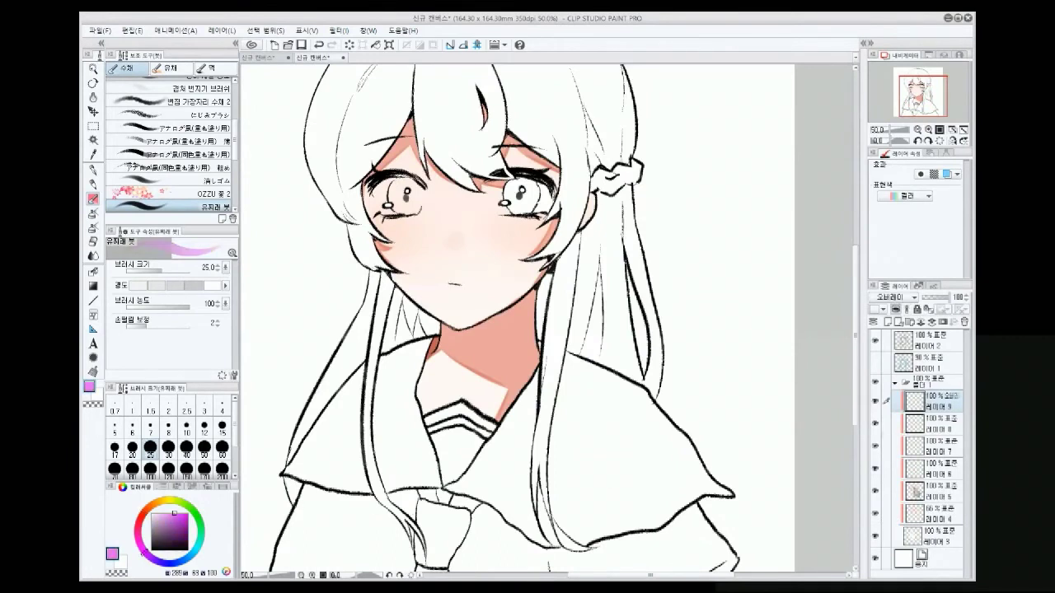
left_click(197, 87)
key("ctrl+d")
scroll(693, 341, "down", 1)
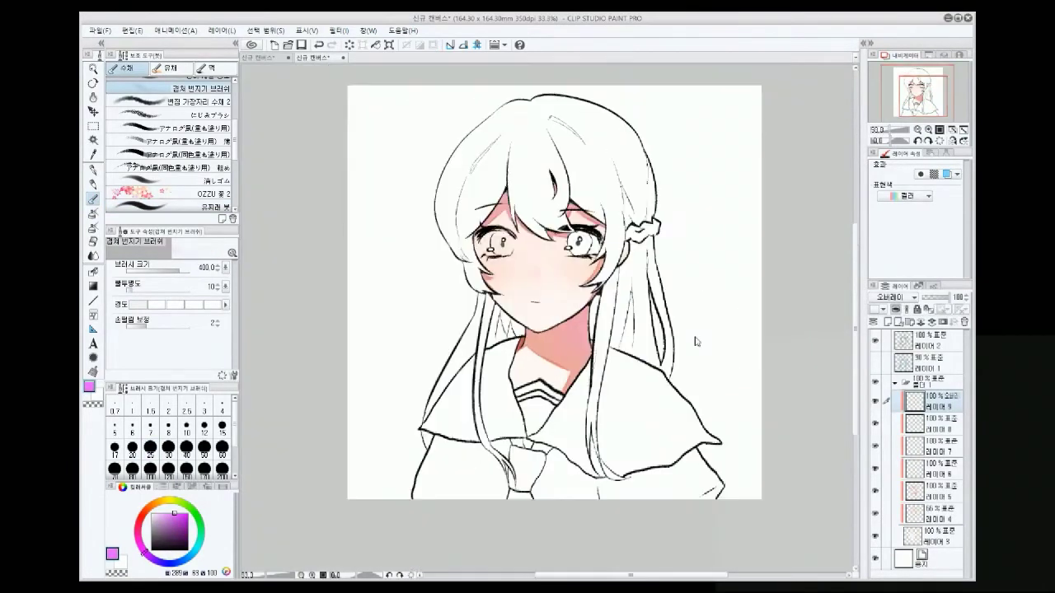
Create a second layer folder above the skin folder with a new layer inside for the hair
left_click(936, 382)
left_click(898, 322)
left_click(875, 321)
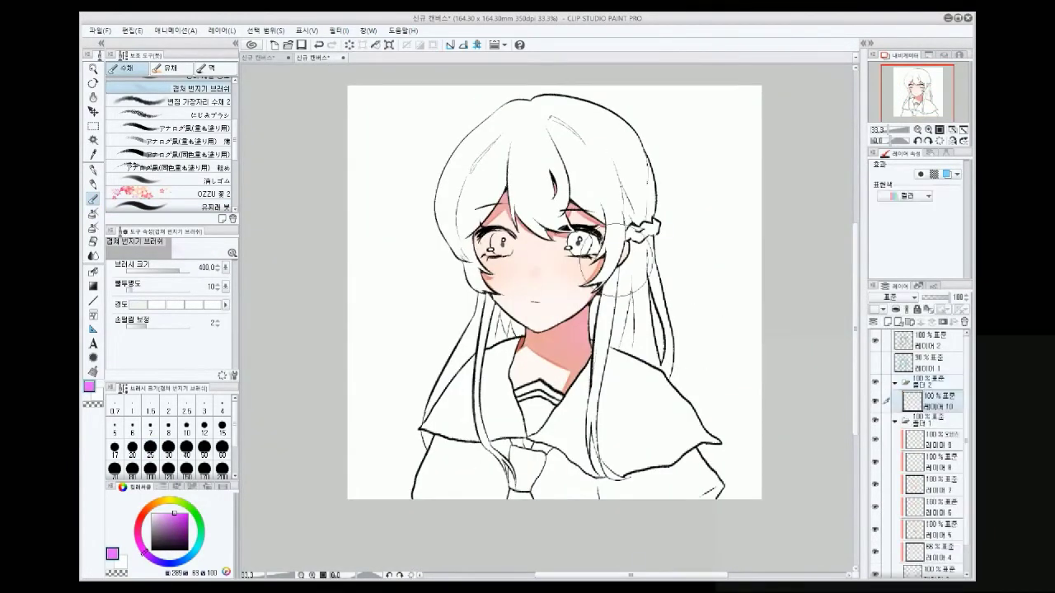
Fill all hair sections with flat deep purple, using the other layers as the fill reference
scroll(528, 248, "up", 2)
scroll(664, 577, "down", 2)
left_click_drag(665, 577, 800, 477)
left_click(178, 528)
key("g")
left_click(428, 206)
left_click(531, 362)
left_click(486, 382)
left_click(493, 429)
left_click(397, 386)
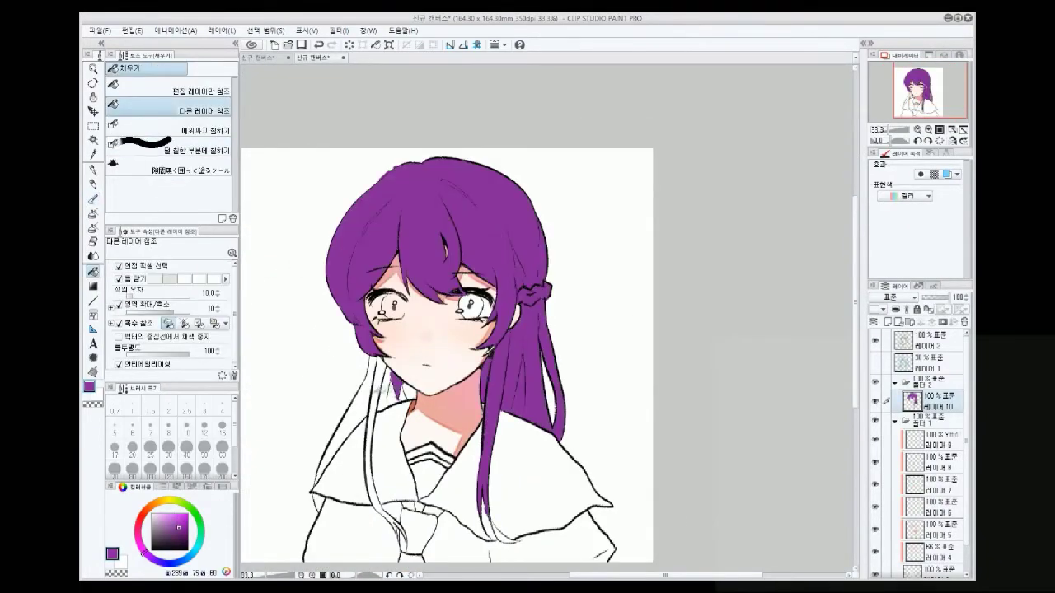
left_click(360, 450)
left_click(396, 389)
Hide and collapse the skin folder and close gaps in the purple hair base with the unfilled-area fill
key("p")
left_click(874, 420)
left_click(895, 420)
key("g")
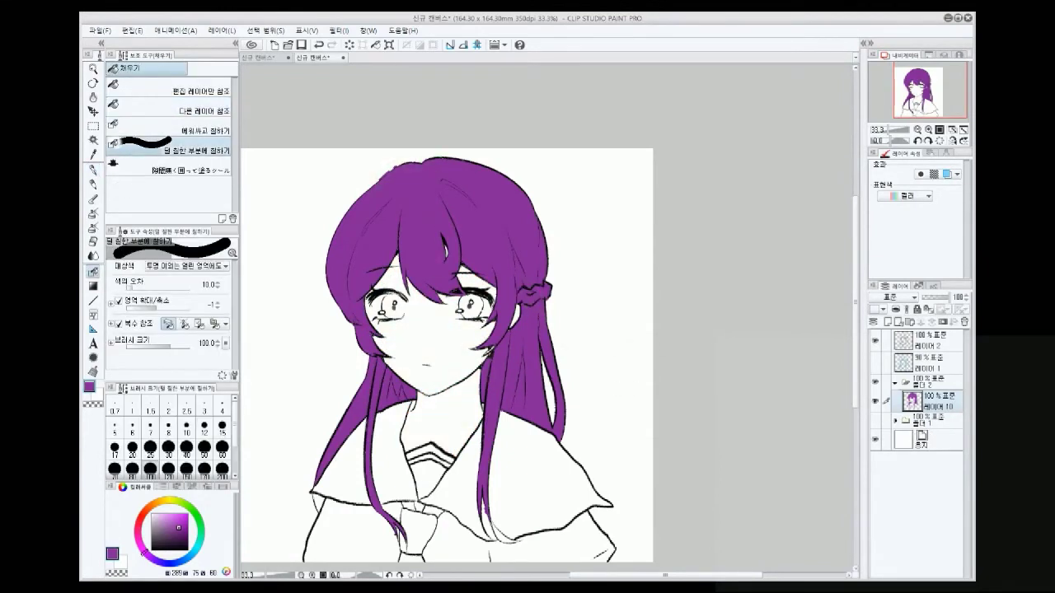
key("p")
key("g")
Extend the purple to the tip of the long front strand with the size 50 G-pen and tidy it with the size 30 eraser
key("p")
left_click_drag(491, 521, 525, 545)
key("e")
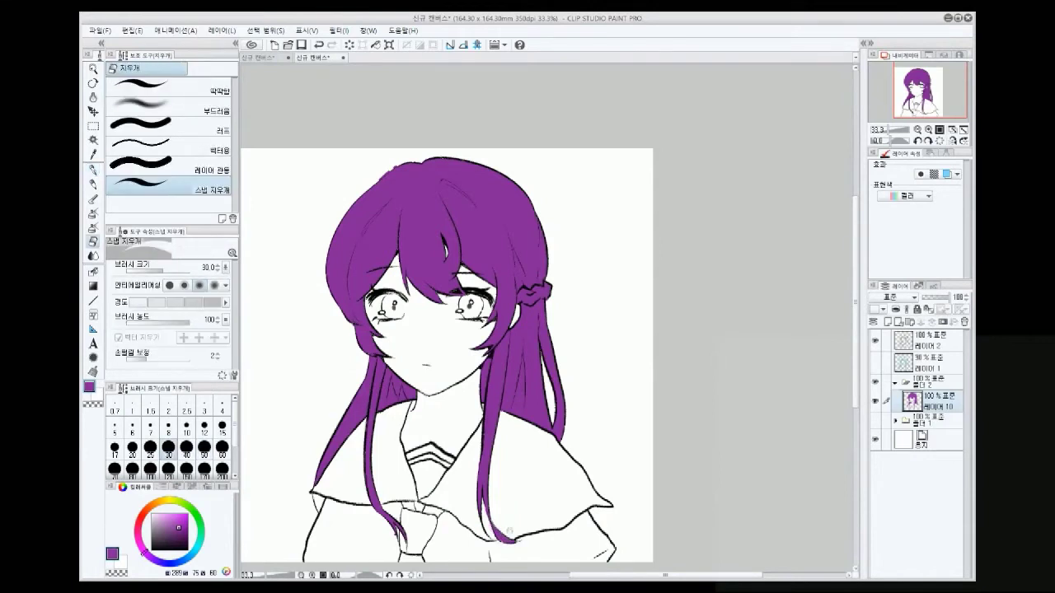
key("p")
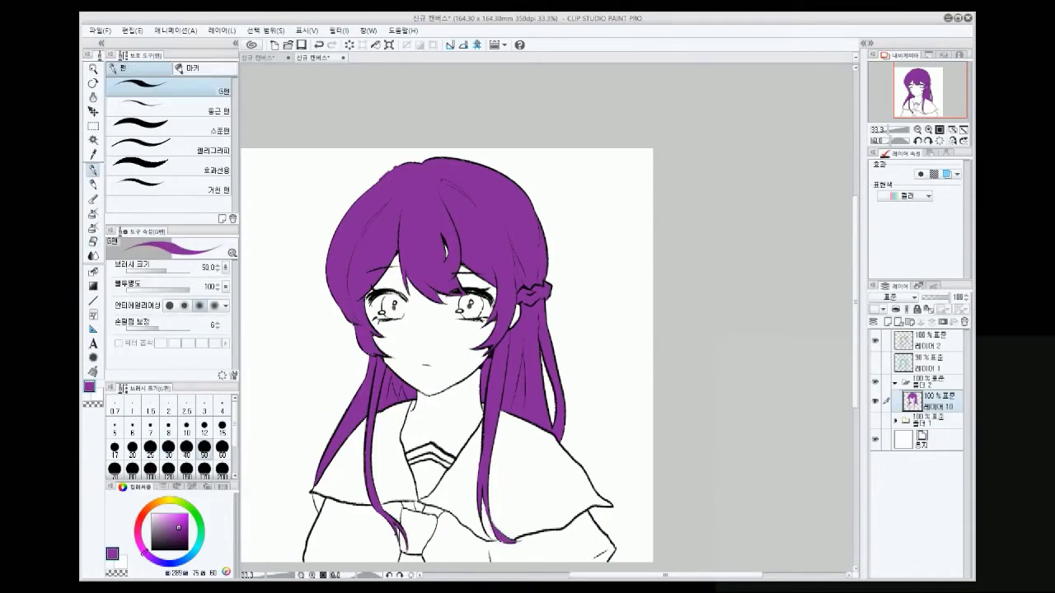
key("g")
key("e")
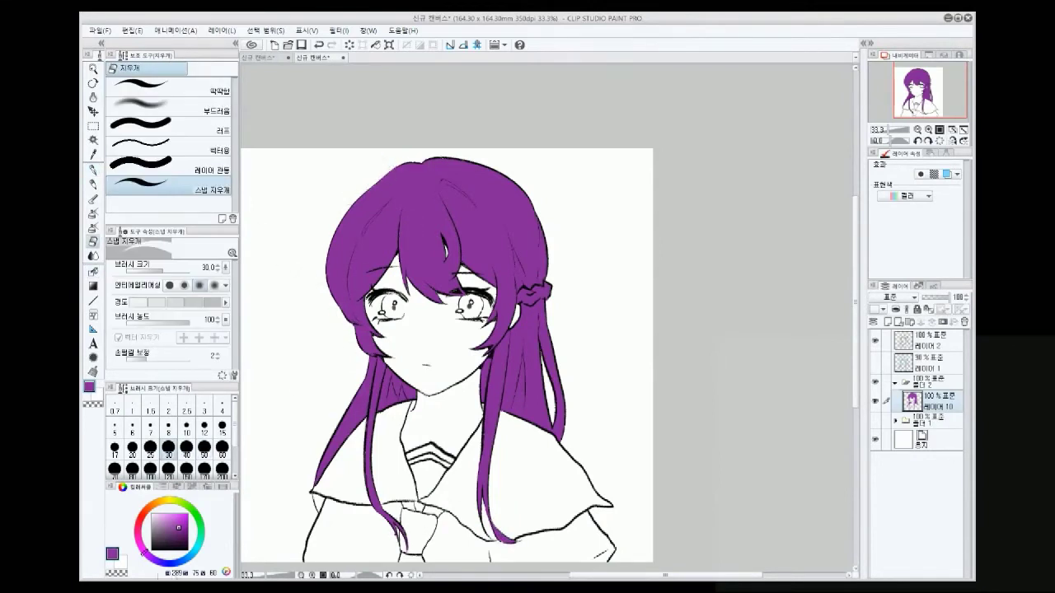
Touch up the purple hair base around the bangs and back strands with the G-pen, undoing a stray stroke
scroll(406, 214, "up", 2)
key("p")
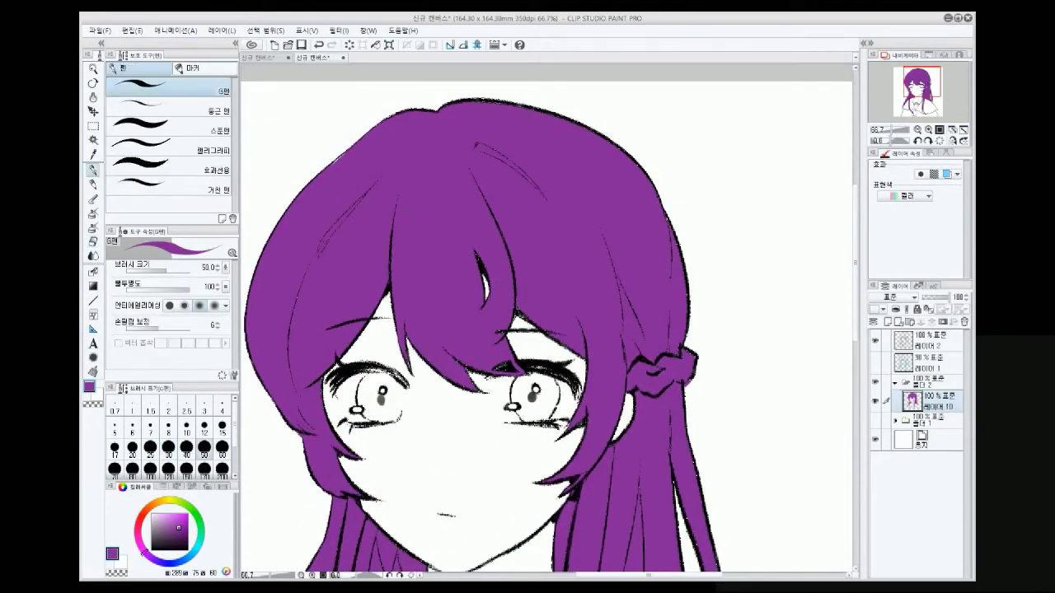
key("ctrl+z")
scroll(546, 319, "down", 1)
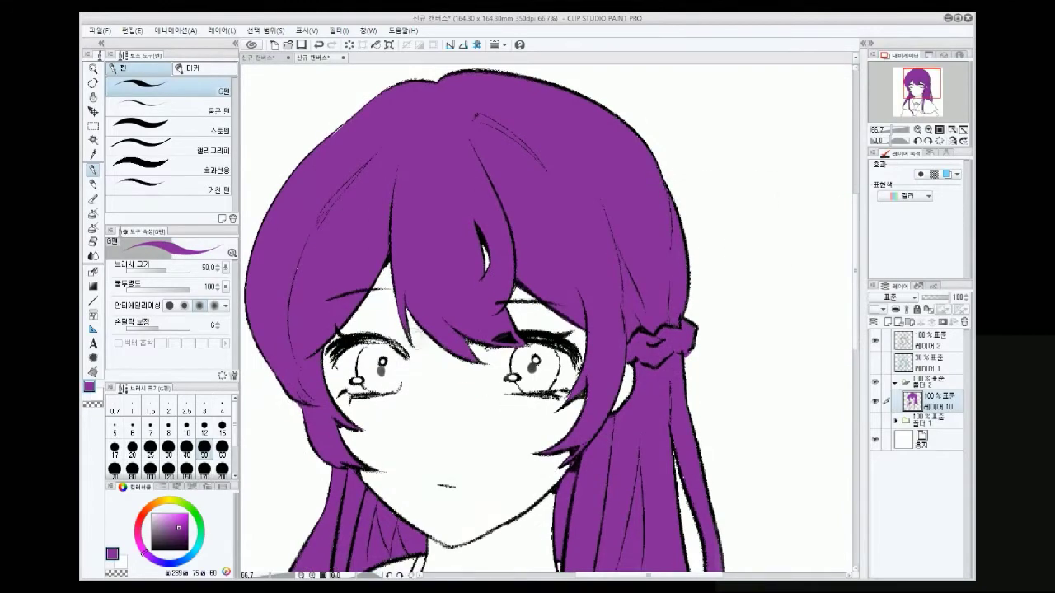
scroll(841, 290, "down", 5)
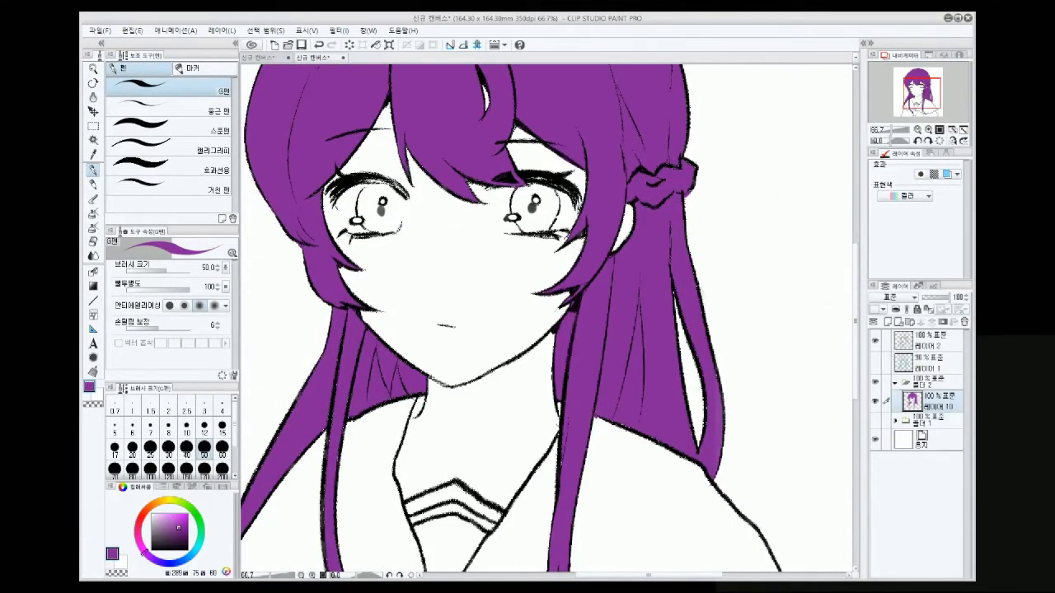
Recolor the hair base white and airbrush soft pale purple over the hair on a new clipped layer at 70% opacity
key("ctrl+minus")
key("ctrl+minus")
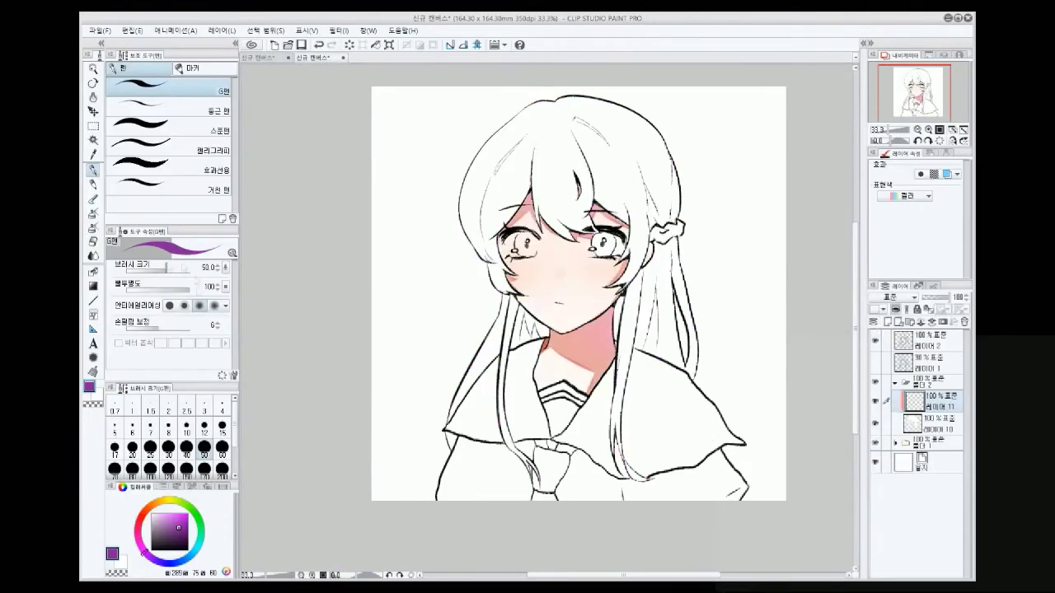
left_click(162, 521)
left_click(94, 212)
mouse_move(486, 272)
left_mouse_down()
mouse_move(412, 176)
mouse_move(642, 230)
mouse_move(560, 107)
left_mouse_up()
left_click_drag(947, 296, 940, 297)
Paint pale purple shadow strands on the side bangs opposite the braid with a size 50 G-pen, trimming them with the eraser
left_click(159, 521)
key("p")
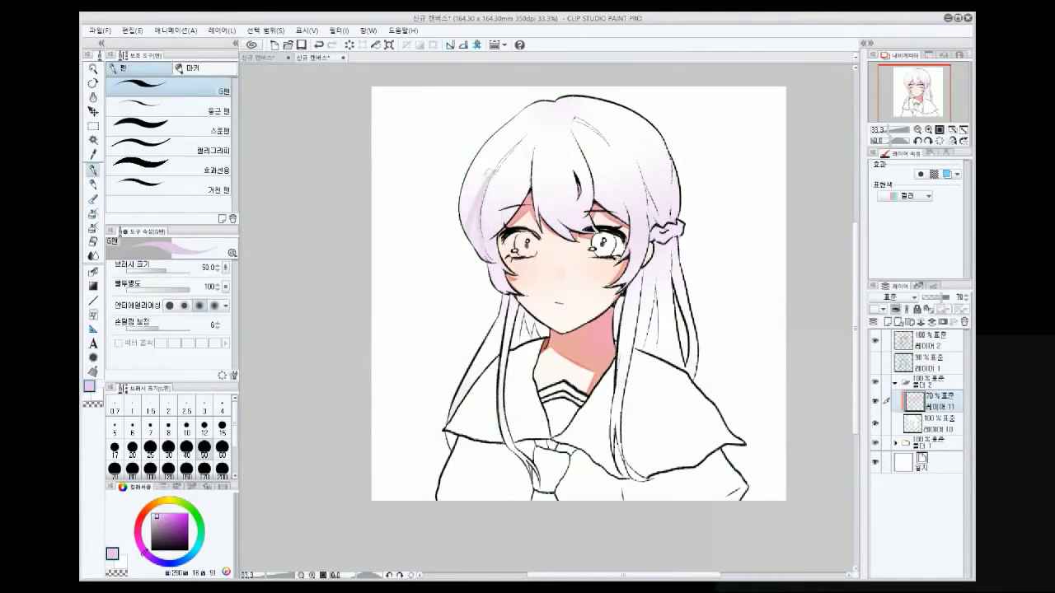
left_click_drag(532, 145, 517, 216)
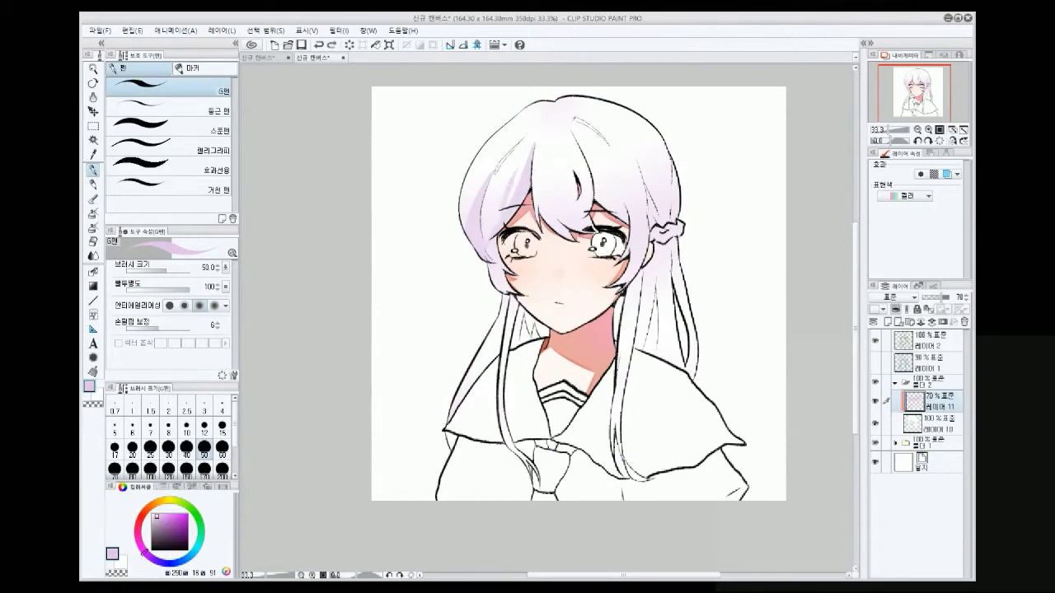
key("e")
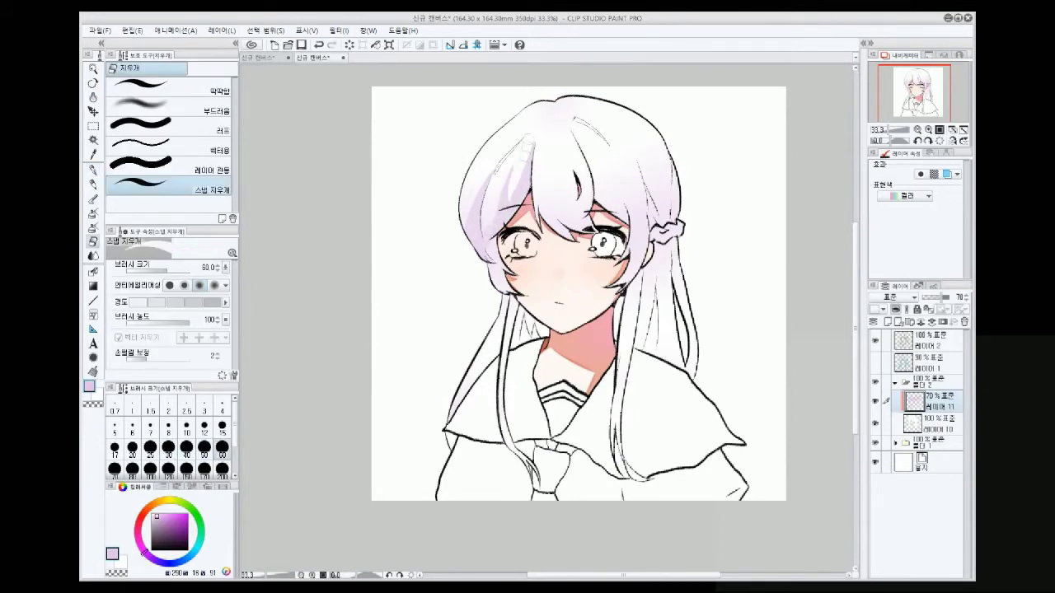
Enlarge the G-pen to 80 and shade the central bangs and hair parting in pale purple, refining the shapes with the eraser
key("p")
key("bracketright")
key("bracketright")
key("bracketright")
left_click_drag(562, 145, 544, 229)
key("e")
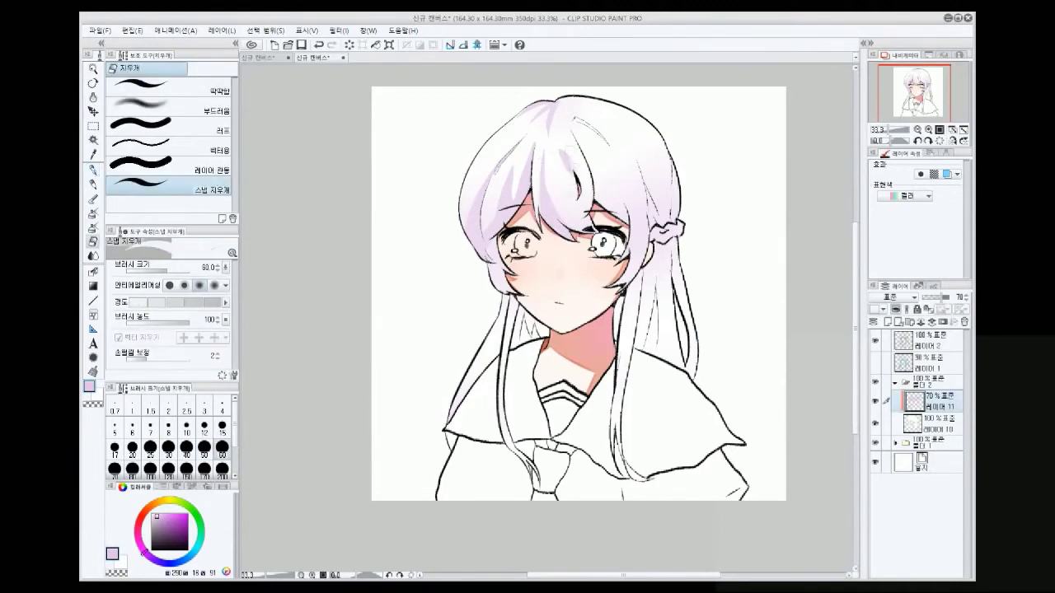
Shade the crown, the hair above the braid and the back lengths behind the neck and shoulders in pale purple with the G-pen
key("p")
mouse_move(643, 168)
left_mouse_down()
mouse_move(656, 226)
mouse_move(668, 224)
left_mouse_up()
left_click_drag(563, 112, 610, 150)
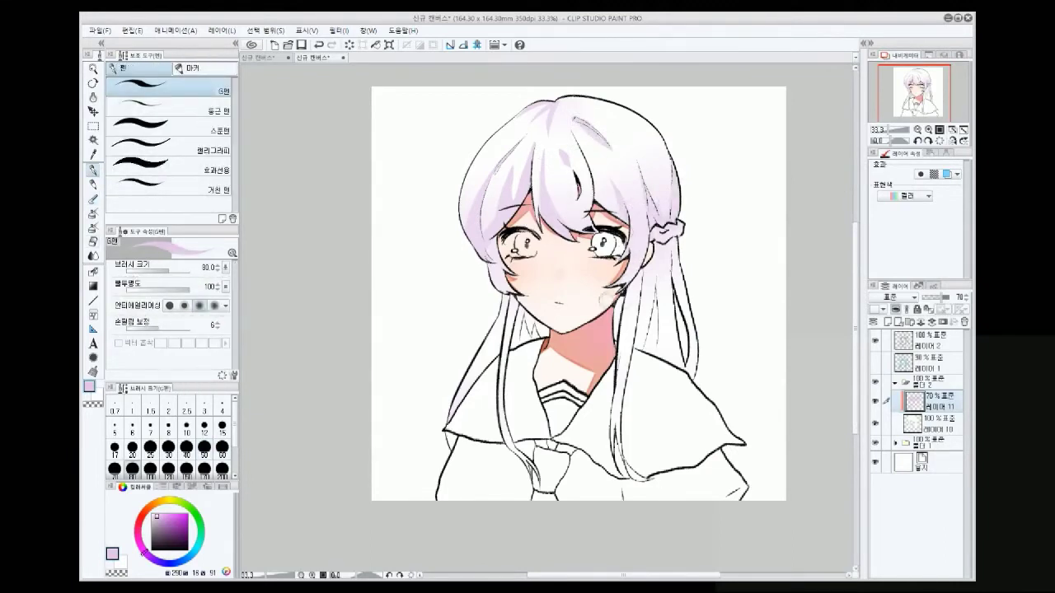
mouse_move(534, 300)
left_mouse_down()
mouse_move(514, 346)
mouse_move(445, 425)
left_mouse_up()
left_click_drag(653, 282, 648, 354)
mouse_move(679, 242)
left_mouse_down()
mouse_move(674, 289)
mouse_move(692, 386)
left_mouse_up()
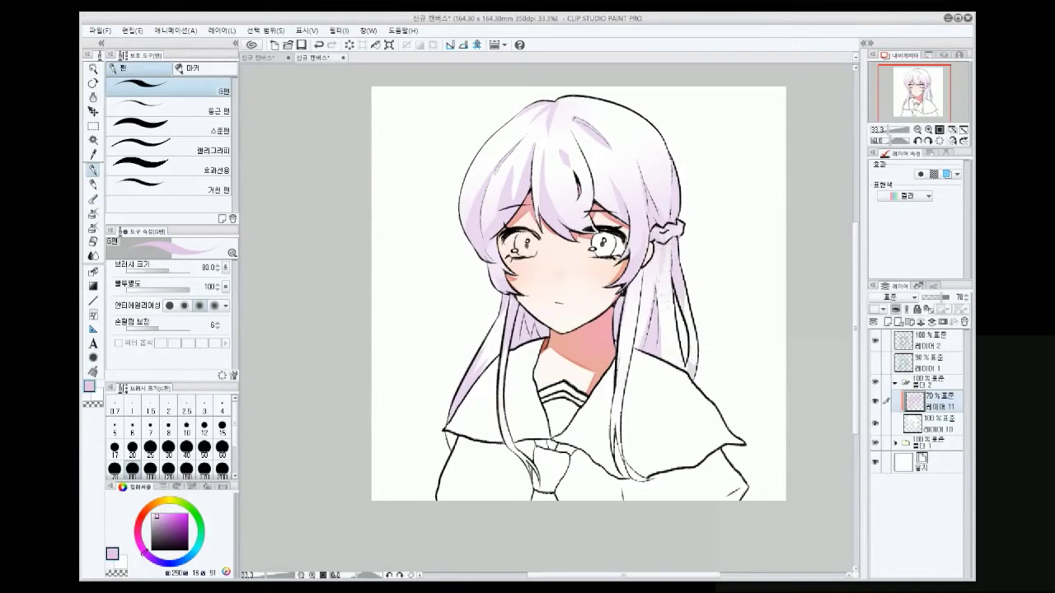
Shade the hair below the braid, the front strand over the collar and the crown in pale purple, refining the bangs with the eraser
left_click_drag(646, 269, 632, 359)
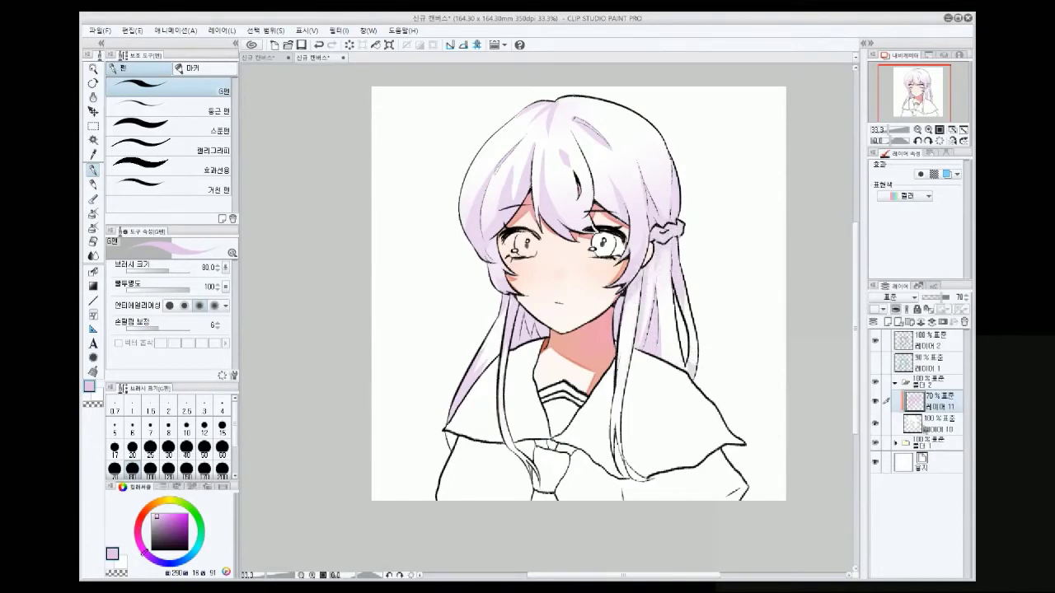
left_click(463, 387, "alt")
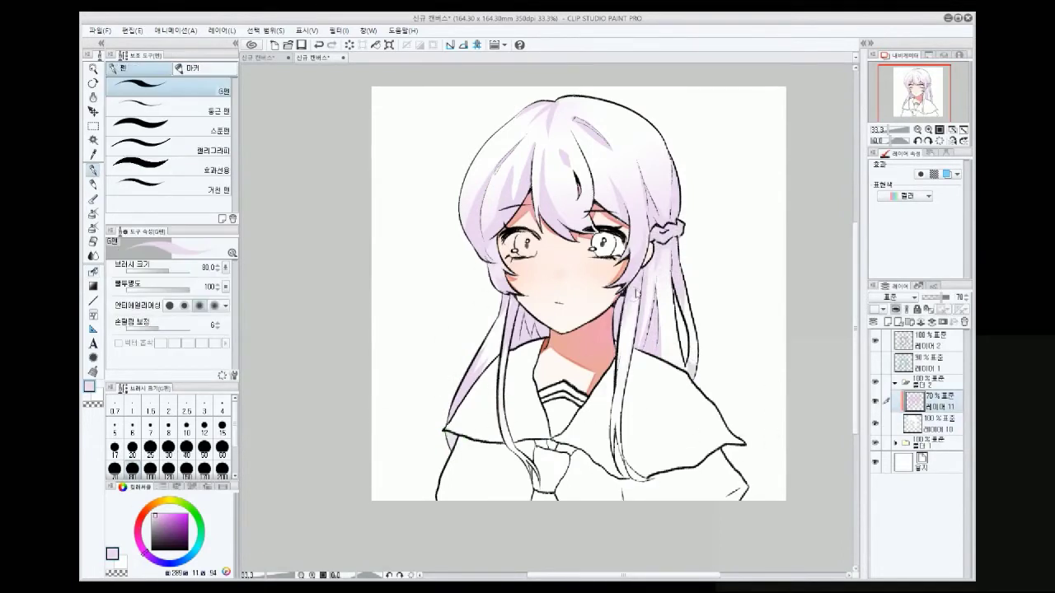
left_click_drag(623, 374, 612, 442)
left_click_drag(664, 123, 649, 195)
left_click(482, 192, "alt")
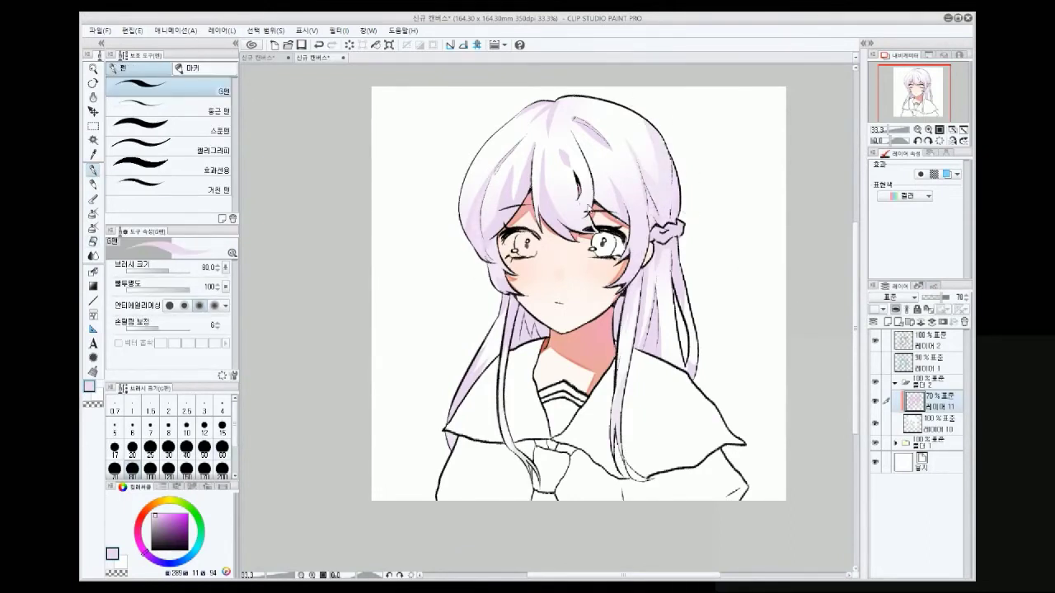
scroll(588, 204, "up", 1)
key("e")
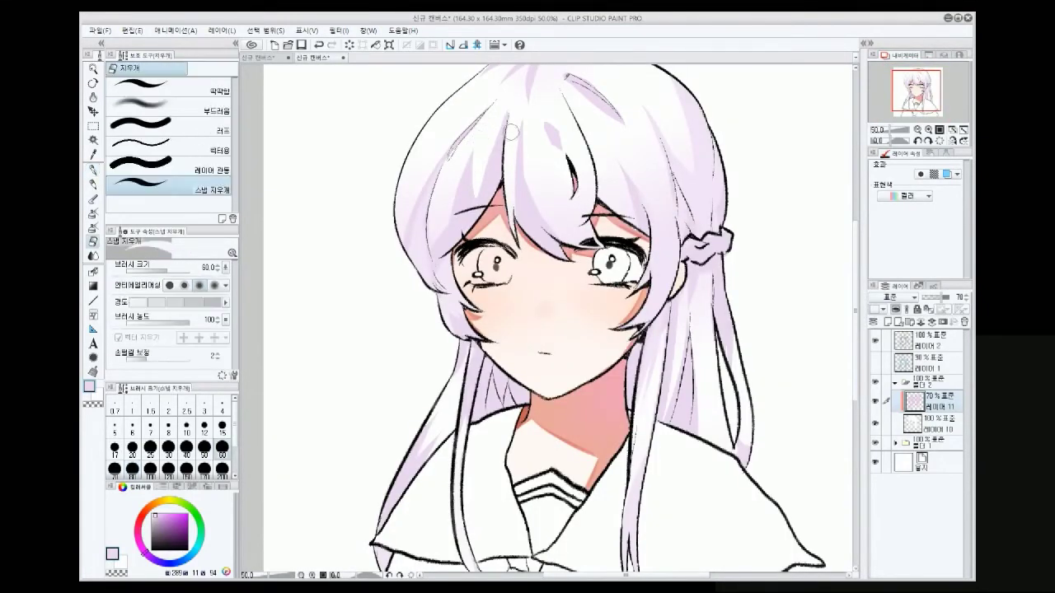
scroll(482, 140, "down", 1)
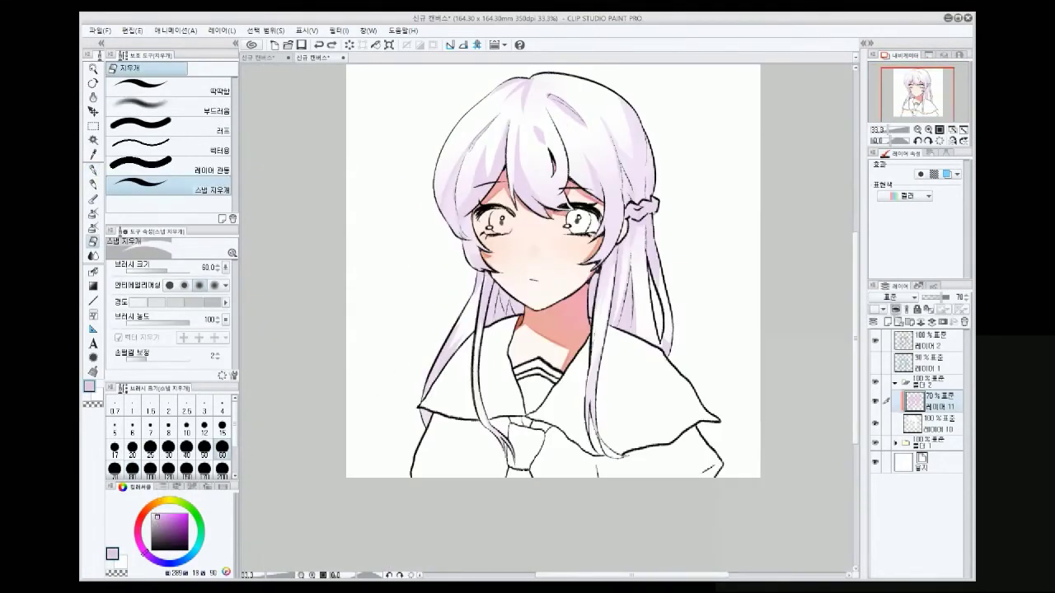
Add a clipped layer above the hair shading and paint deeper purple strands around the braid, crown and bangs with the G-pen
key("ctrl+shift+n")
key("p")
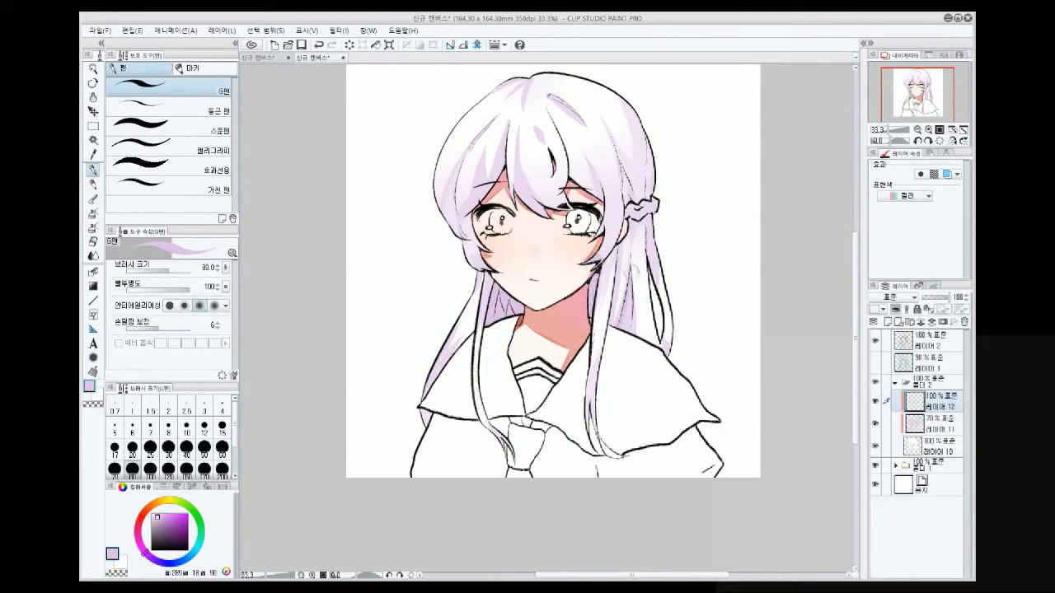
key("b")
left_click_drag(631, 214, 628, 245)
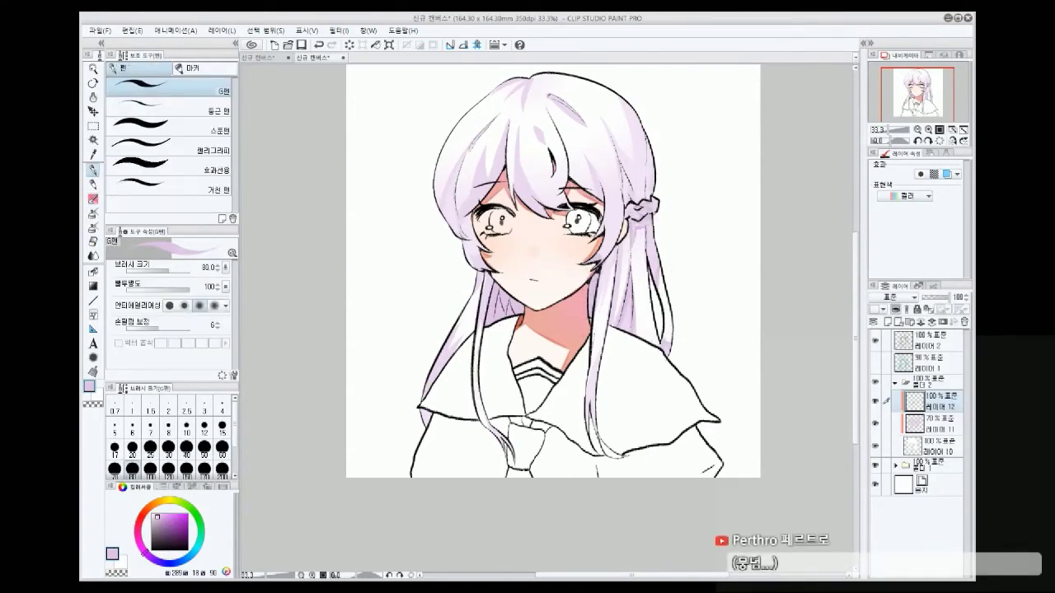
key("ctrl+z")
mouse_move(623, 102)
left_mouse_down()
mouse_move(631, 162)
mouse_move(657, 195)
left_mouse_up()
key("ctrl+z")
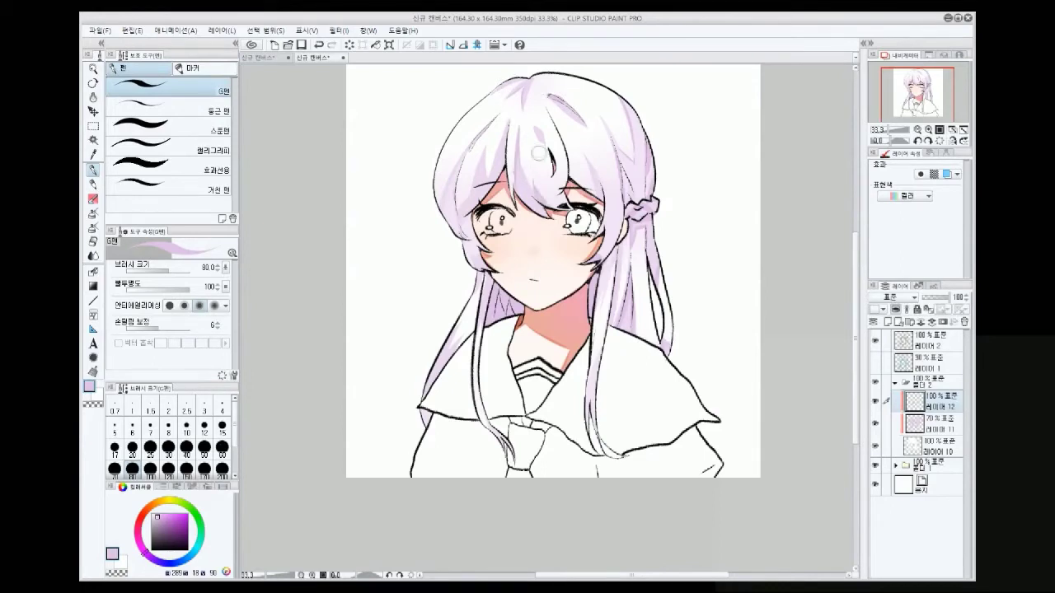
left_click_drag(507, 119, 486, 173)
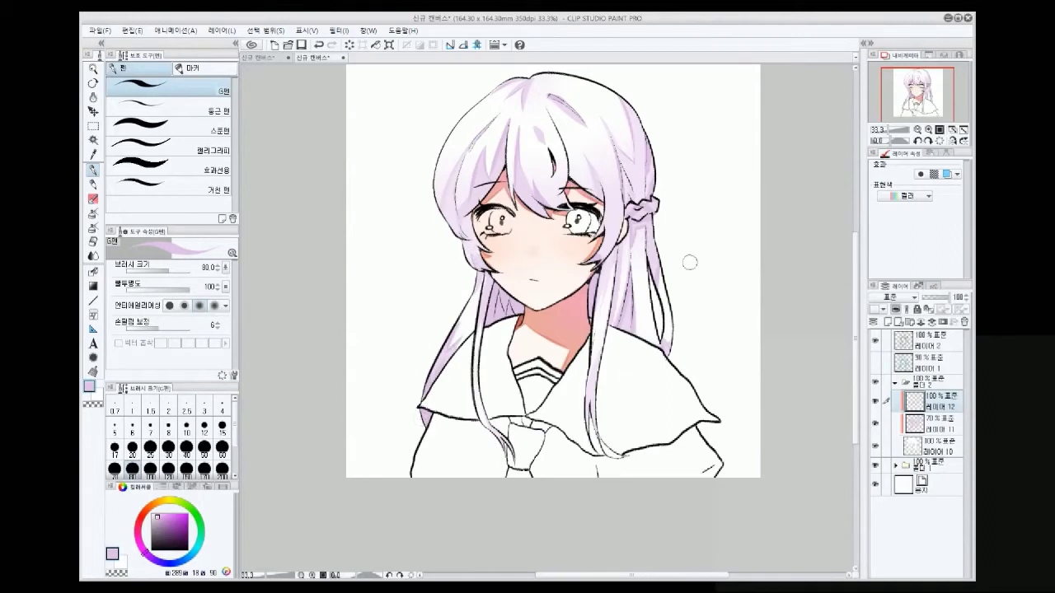
Blend purple patches across the crown and bangs with the size 150 flat SAI marker brush, then clean up with the eraser
key("b")
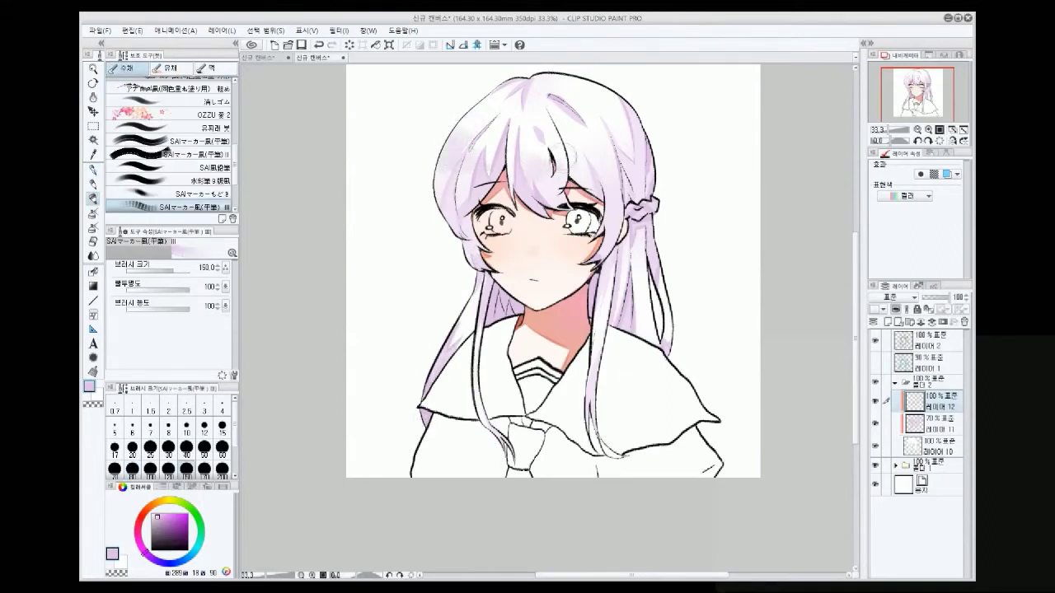
key("e")
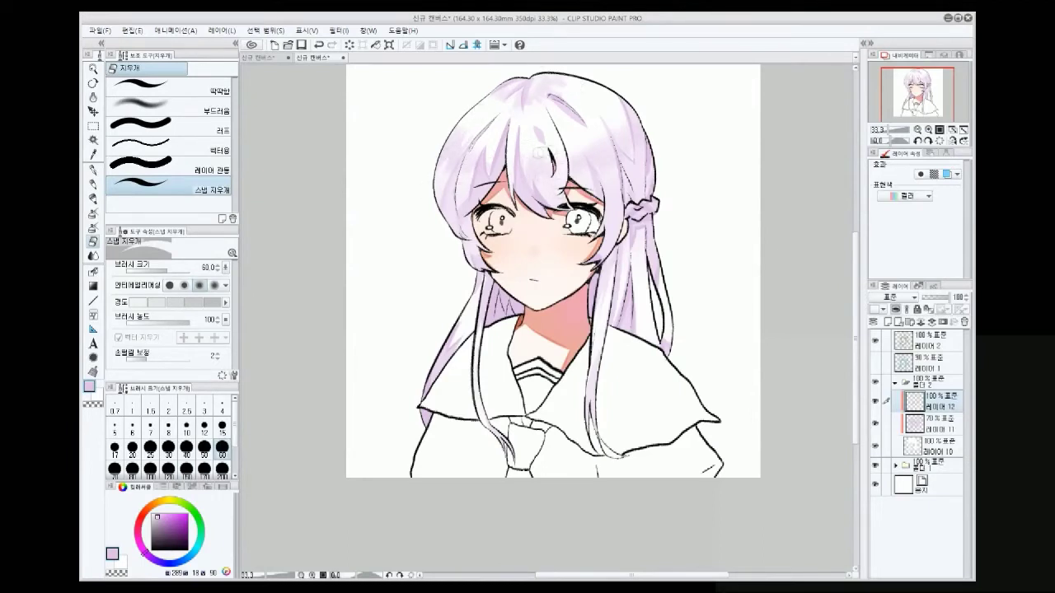
scroll(640, 234, "down", 2)
scroll(641, 163, "up", 2)
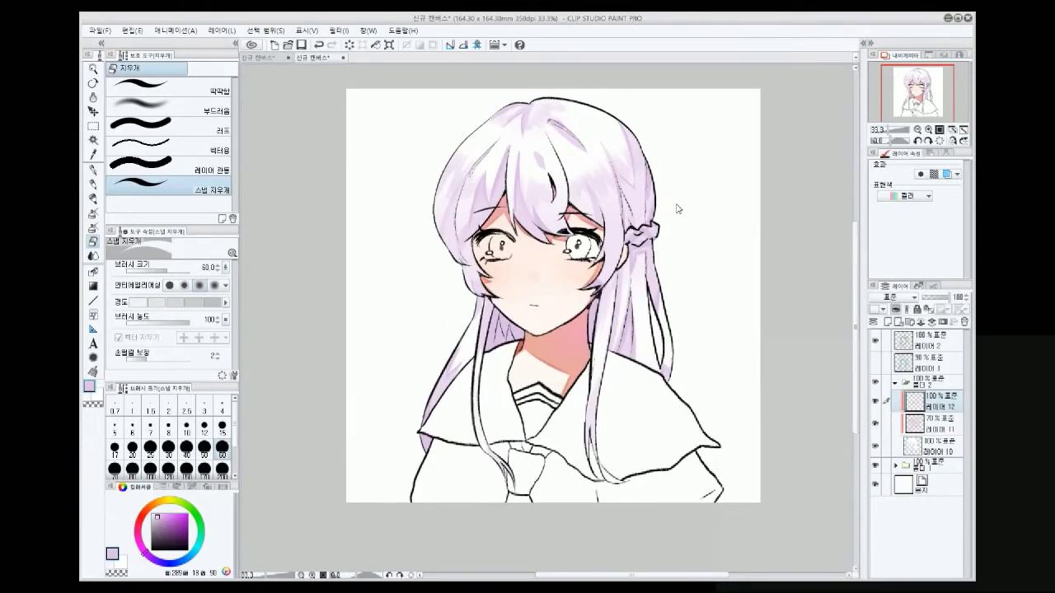
Deepen the shadows on the back hair lengths with a darker purple G-pen and trim their shapes with the eraser
key("p")
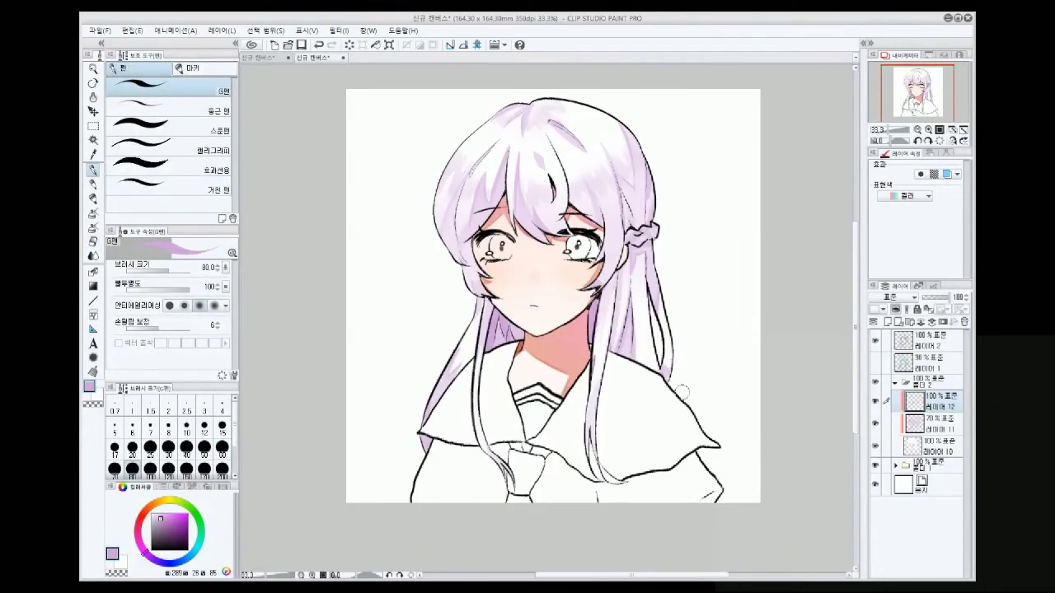
key("e")
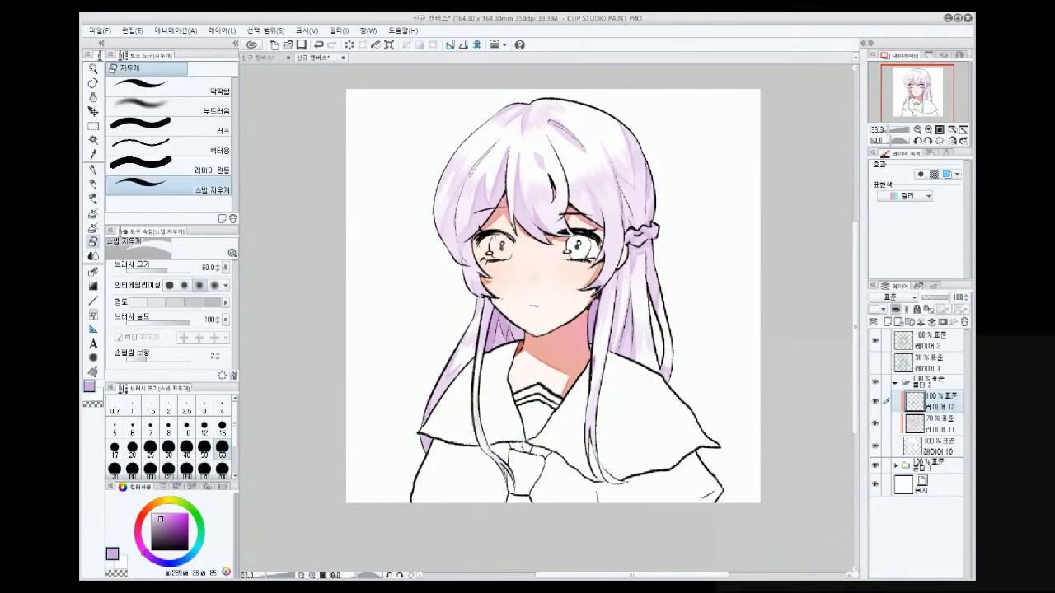
scroll(592, 326, "up", 2)
scroll(796, 296, "down", 3)
scroll(796, 296, "up", 1)
Add another clipped hair layer and softly airbrush a pale peach skin tone over the bangs around the face at size 700
key("x")
key("ctrl+shift+n")
key("b")
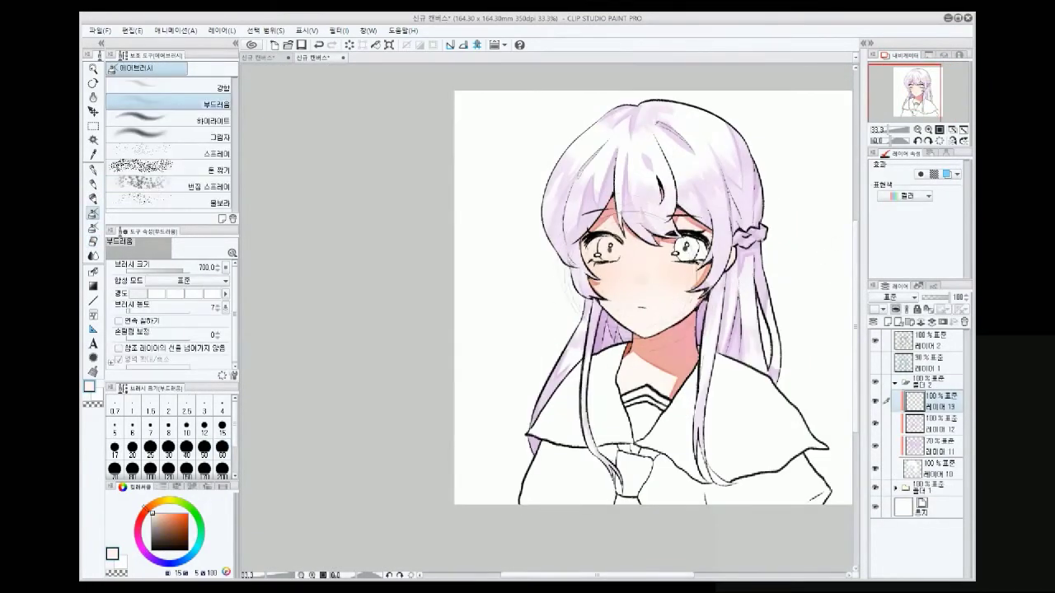
left_click_drag(581, 272, 605, 309)
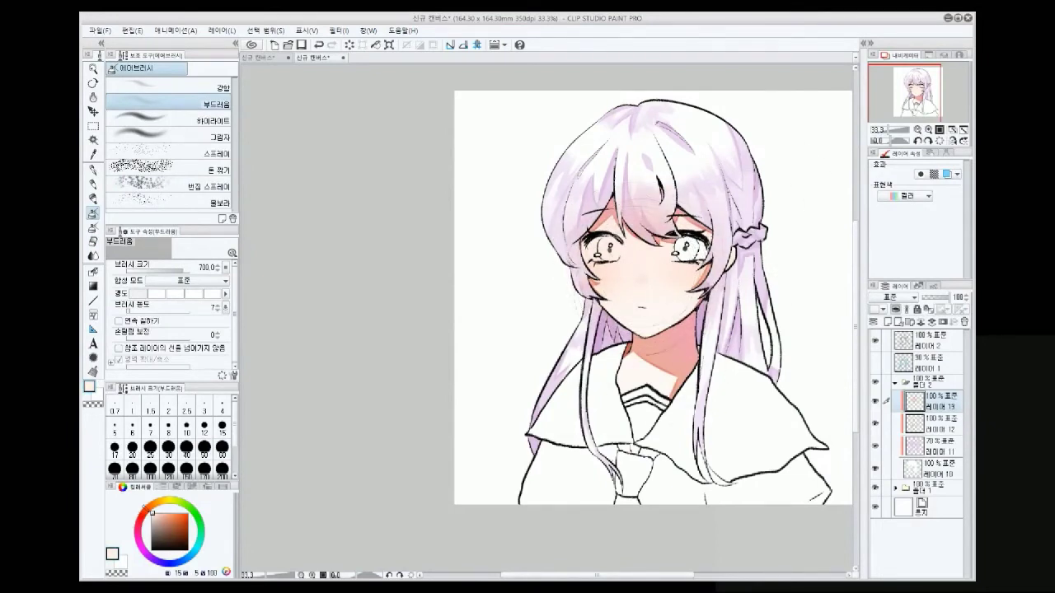
Add a clipped hair layer in Screen mode and airbrush light blue softly over the outer hair lengths at size 500
key("ctrl+shift+n")
left_click(898, 297)
left_click(898, 412)
left_click(155, 564)
left_click(170, 526)
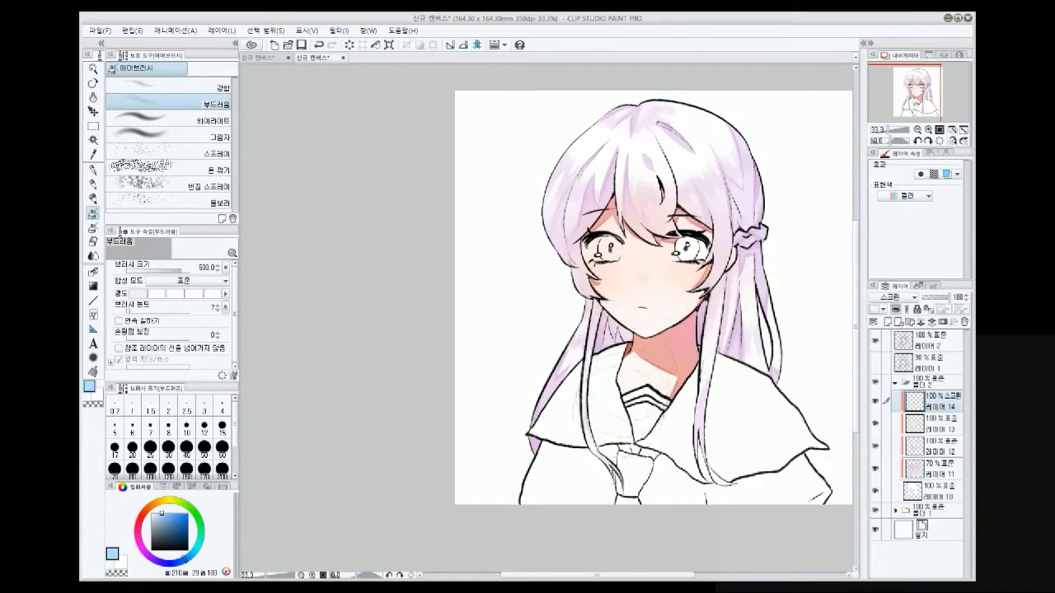
key("bracketleft")
key("bracketleft")
key("ctrl+minus")
key("ctrl+plus")
key("alt+bracketleft")
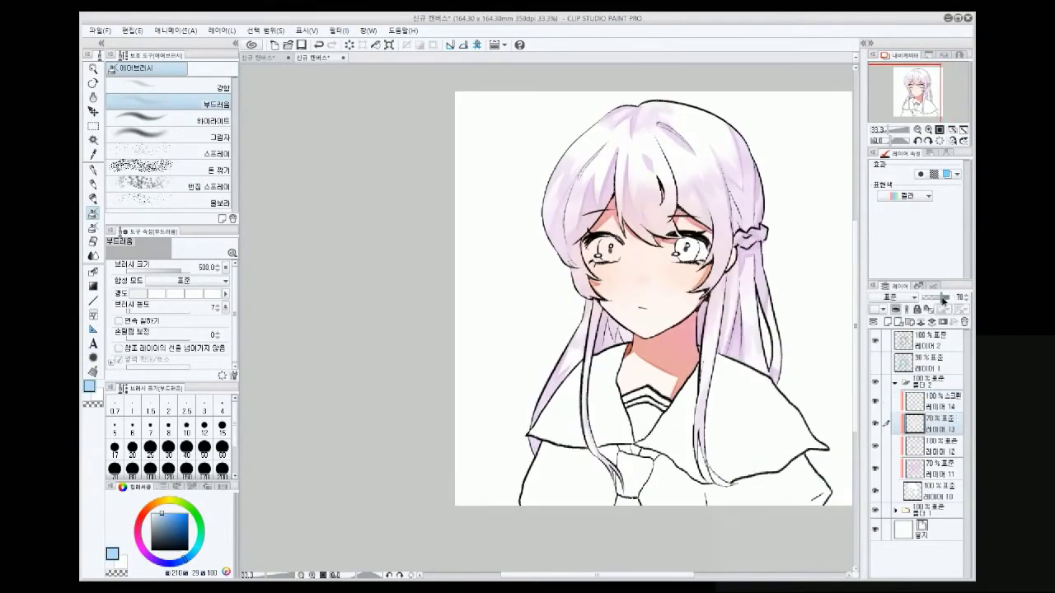
Create a new folder with a layer above the hair folder and paint the whites of both eyes in white
scroll(820, 299, "up", 2)
left_click(931, 385)
key("ctrl+shift+n")
key("ctrl+g")
key("p")
key("x")
left_click_drag(363, 188, 410, 211)
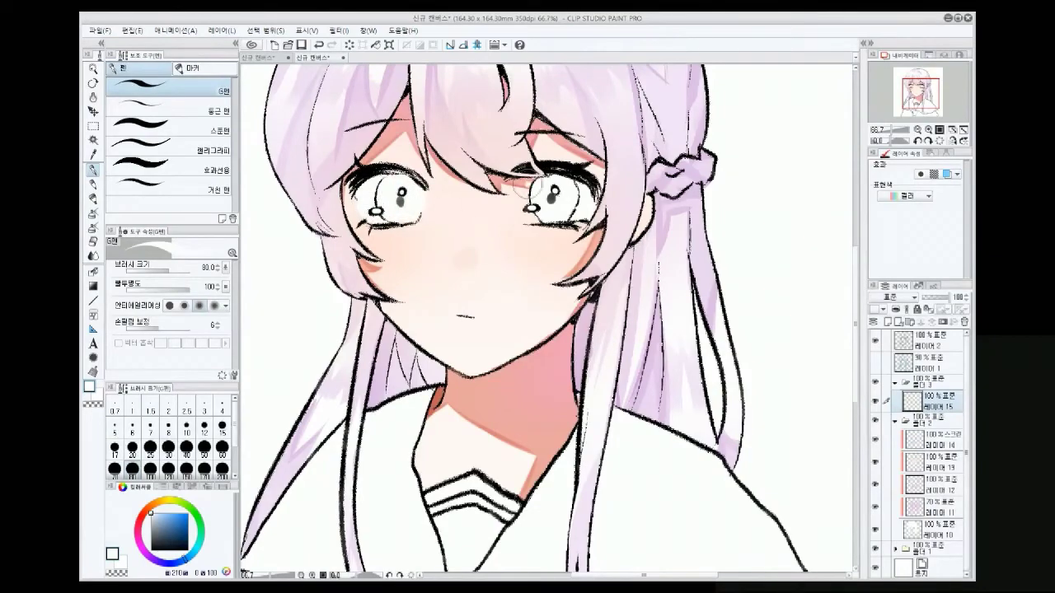
key("b")
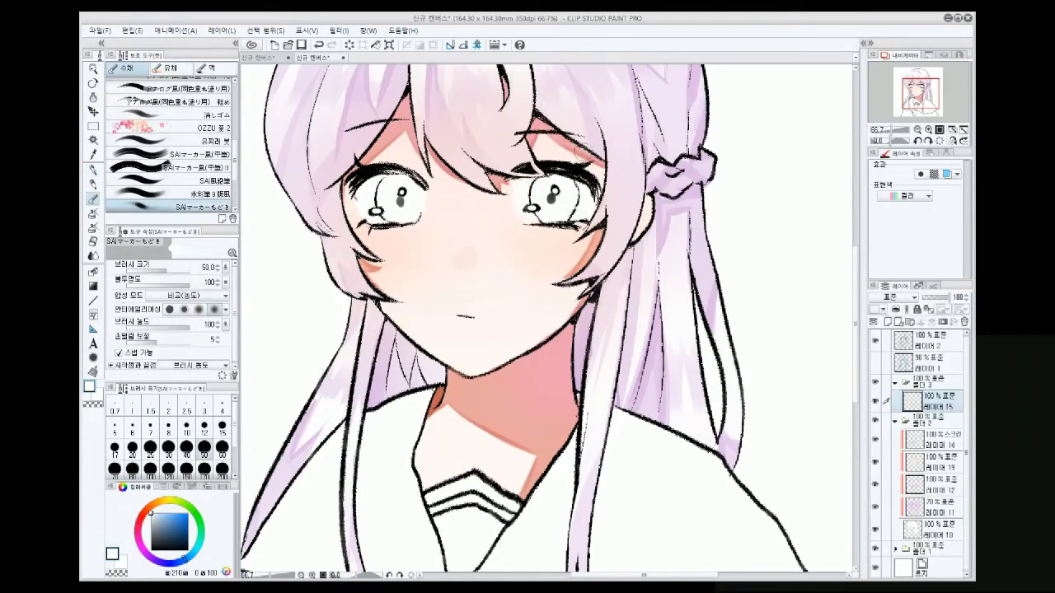
scroll(586, 158, "down", 1)
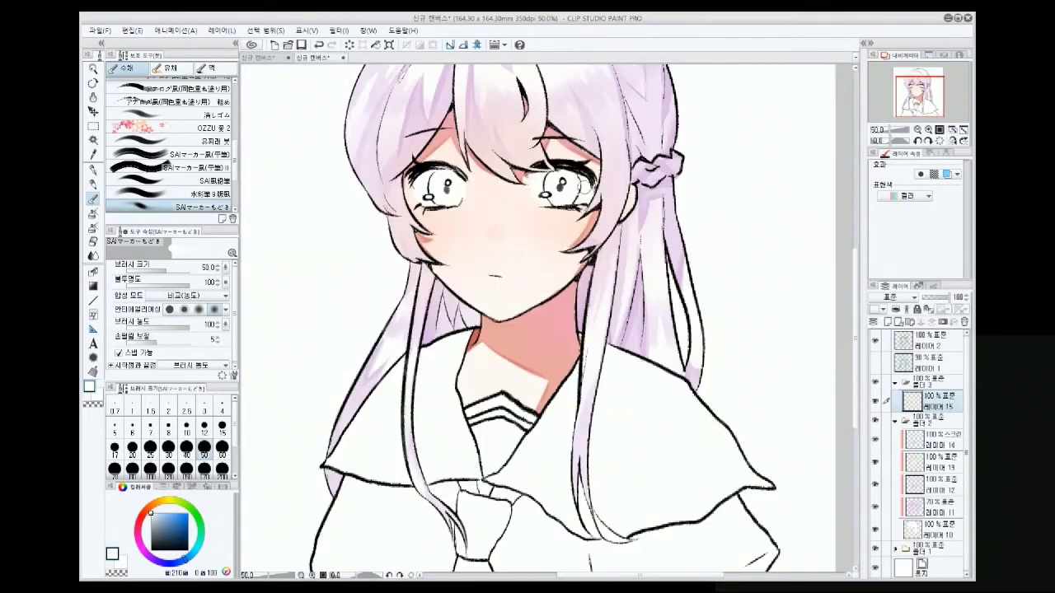
Add a layer above the eye whites and fill both irises with light pinkish purple using the G-pen
key("ctrl+shift+n")
scroll(581, 115, "up", 2)
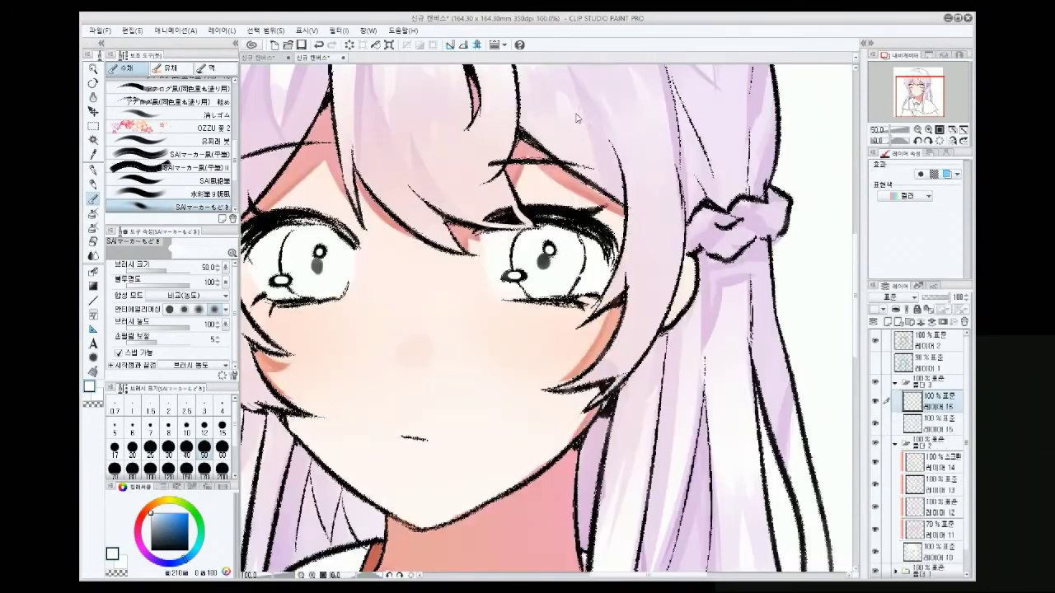
left_click(164, 515)
scroll(311, 239, "down", 2)
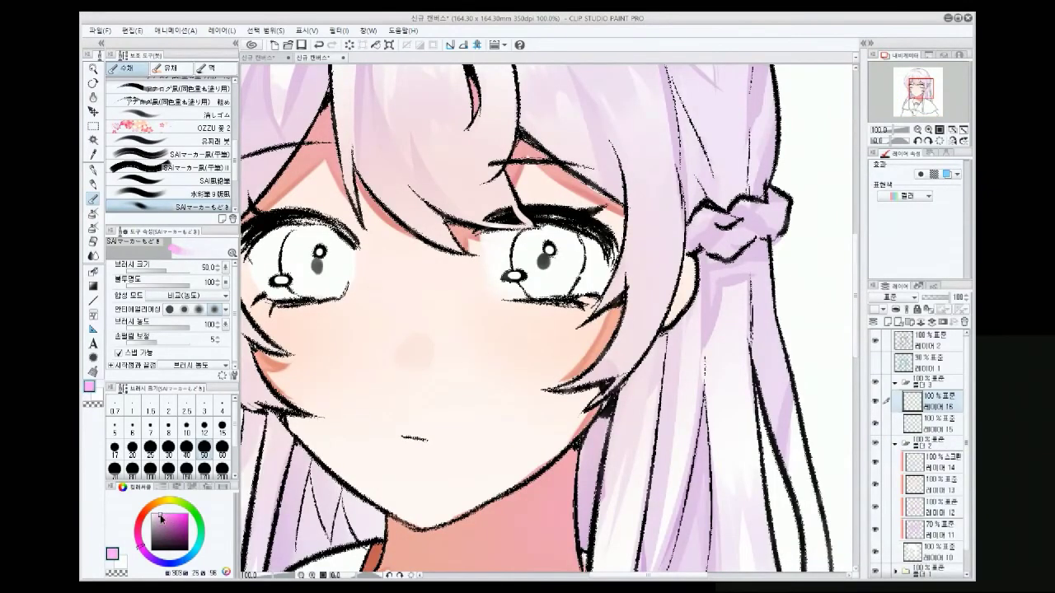
scroll(567, 271, "down", 1)
left_click(939, 530)
key("ctrl+s")
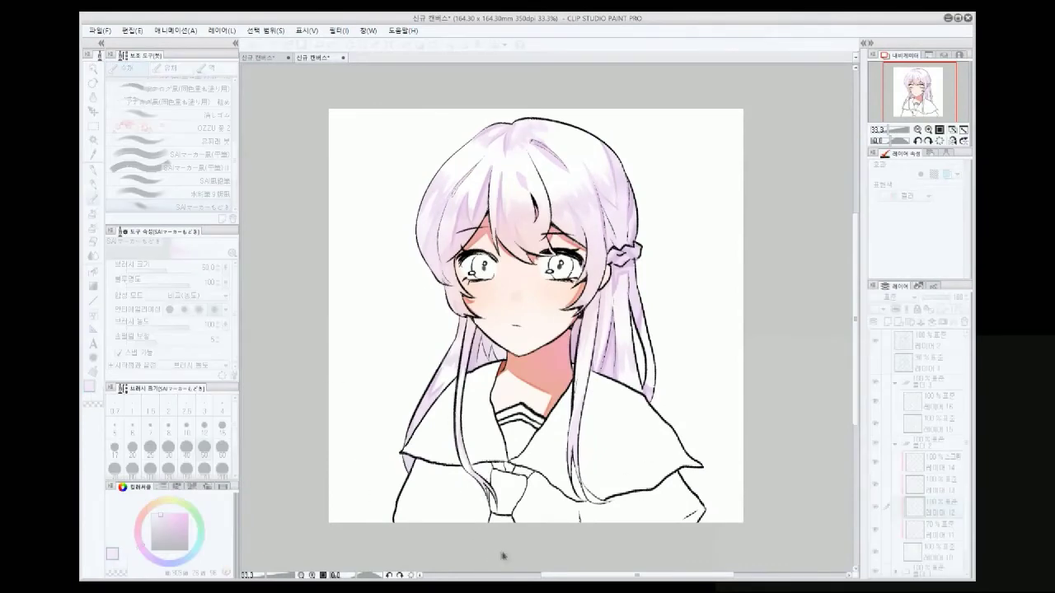
scroll(525, 252, "up", 3)
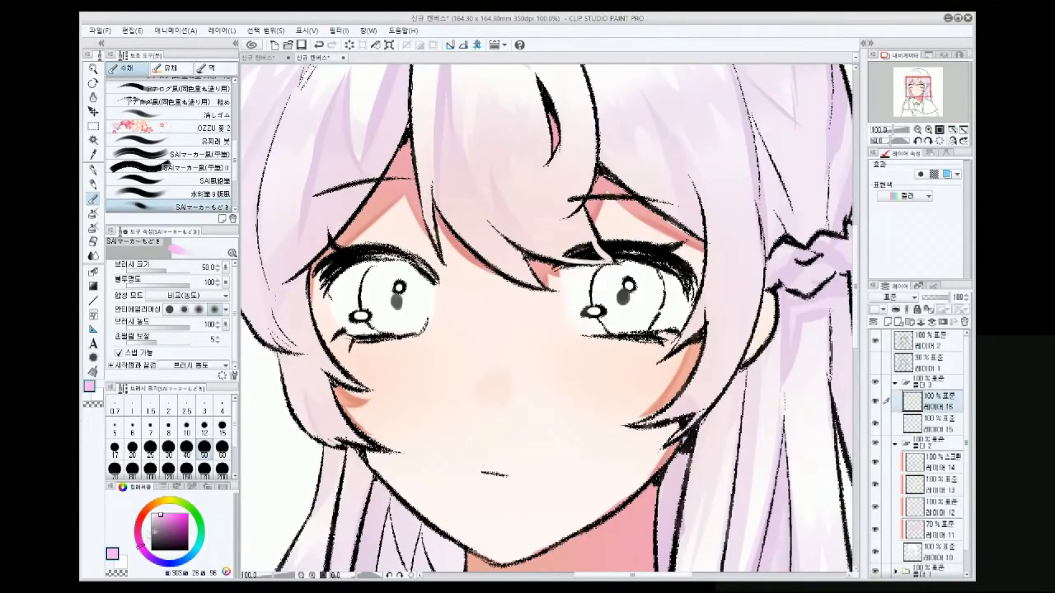
key("p")
mouse_move(371, 272)
left_mouse_down()
mouse_move(402, 309)
mouse_move(437, 280)
left_mouse_up()
left_click_drag(355, 288, 379, 330)
left_click_drag(383, 272, 445, 297)
left_click_drag(602, 272, 651, 330)
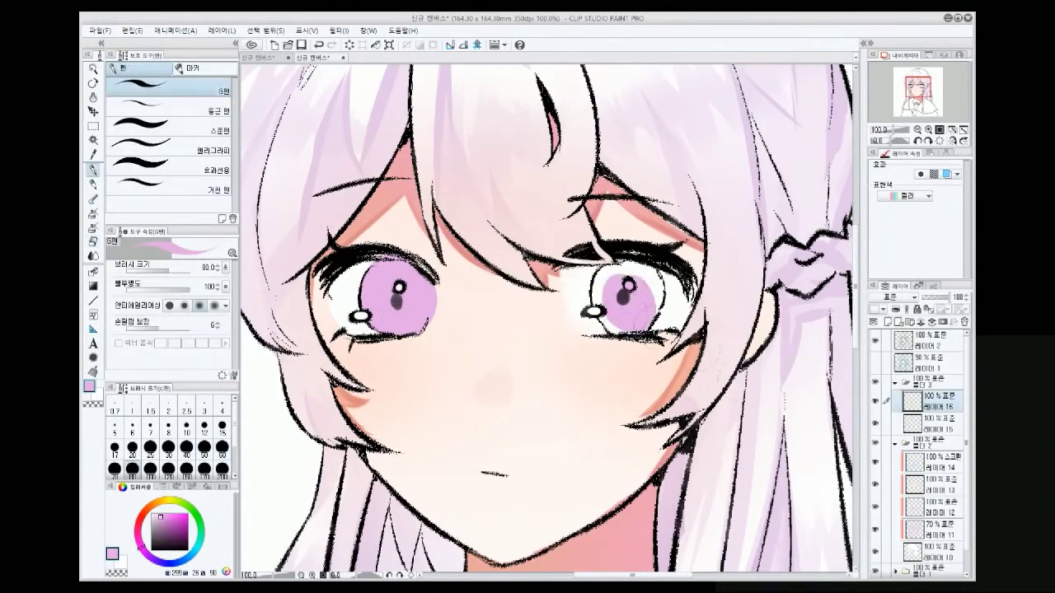
mouse_move(601, 272)
left_mouse_down()
mouse_move(635, 329)
mouse_move(594, 330)
mouse_move(610, 329)
left_mouse_up()
key("e")
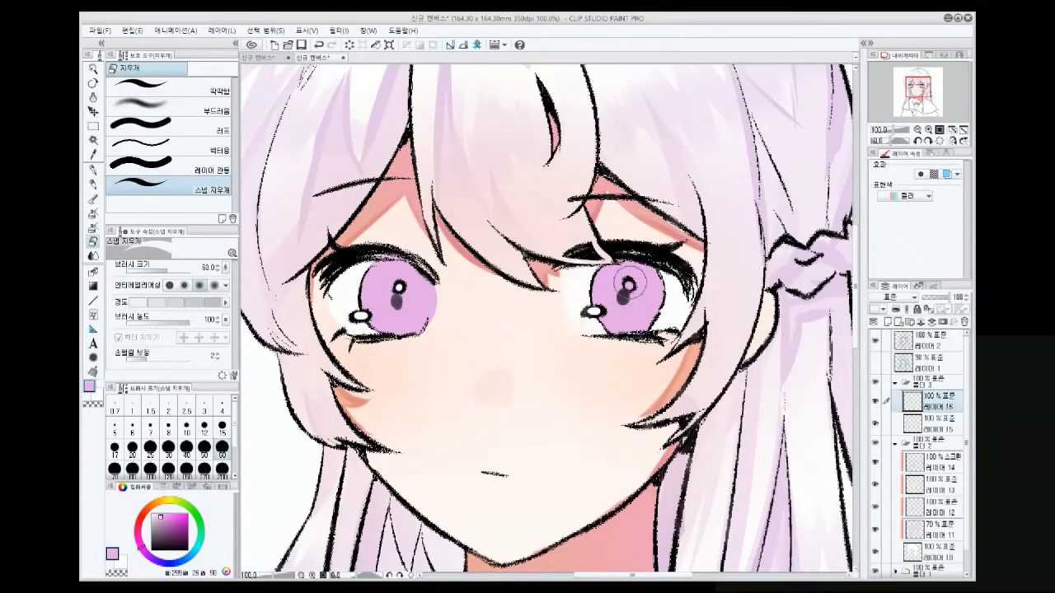
Add a layer above the irises, mirror the canvas view and place a small pale round highlight beside each pupil
key("ctrl+shift+n")
key("d")
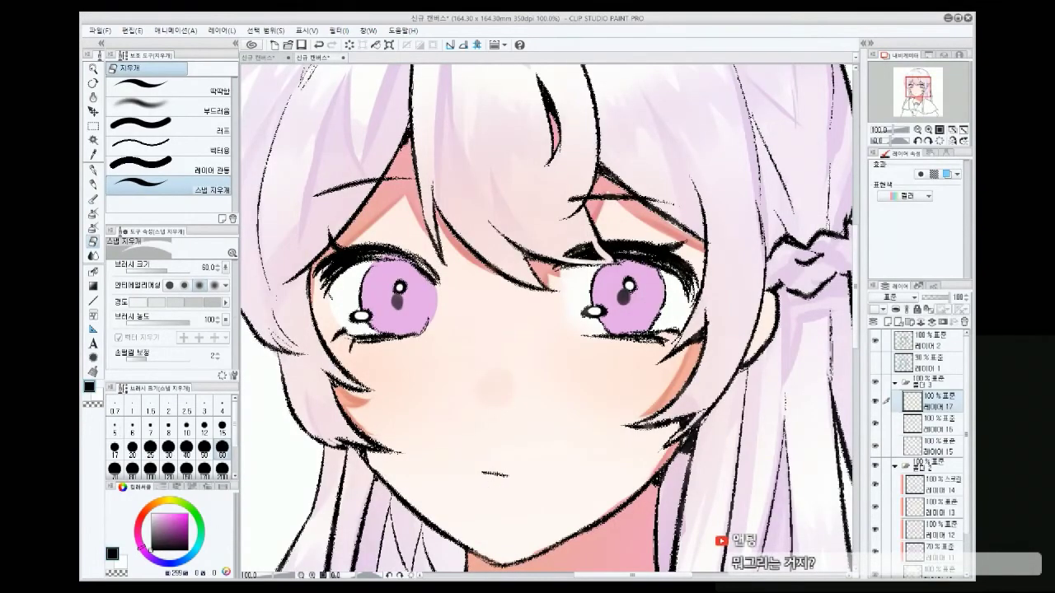
key("alt+bracketleft")
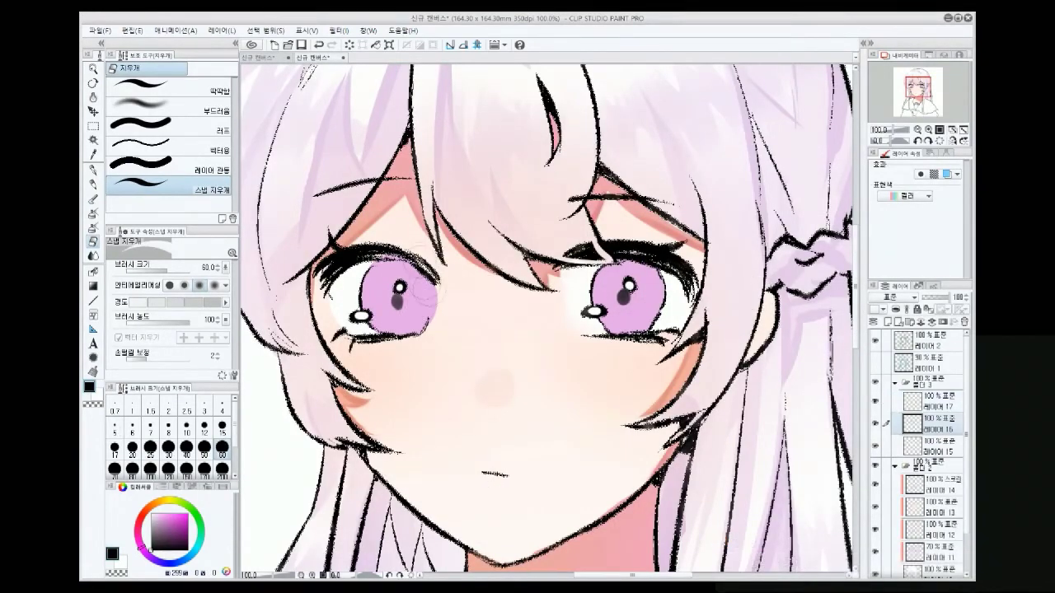
key("h")
key("b")
key("e")
key("e")
key("e")
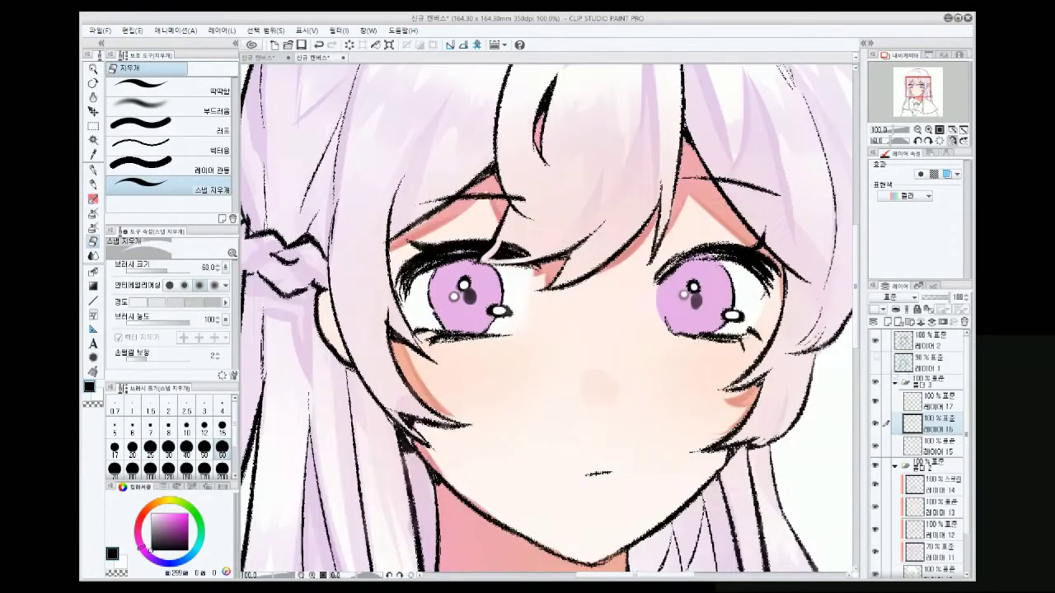
Add a clipped Overlay layer above the irises and mark a small pink ring beside each pupil with a size 25 brush
key("ctrl+shift+n")
key("ctrl+alt+g")
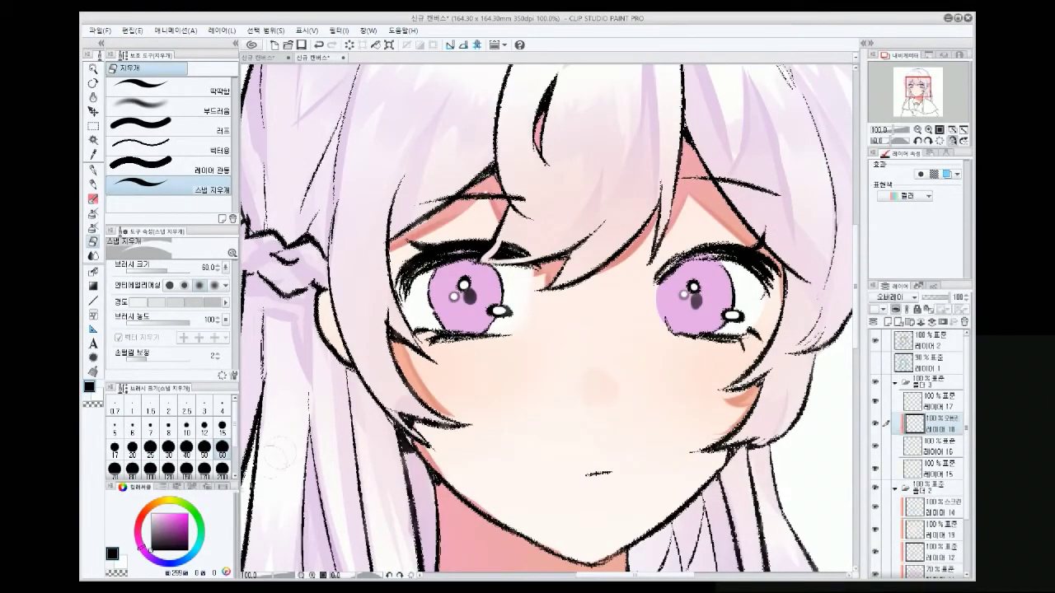
key("b")
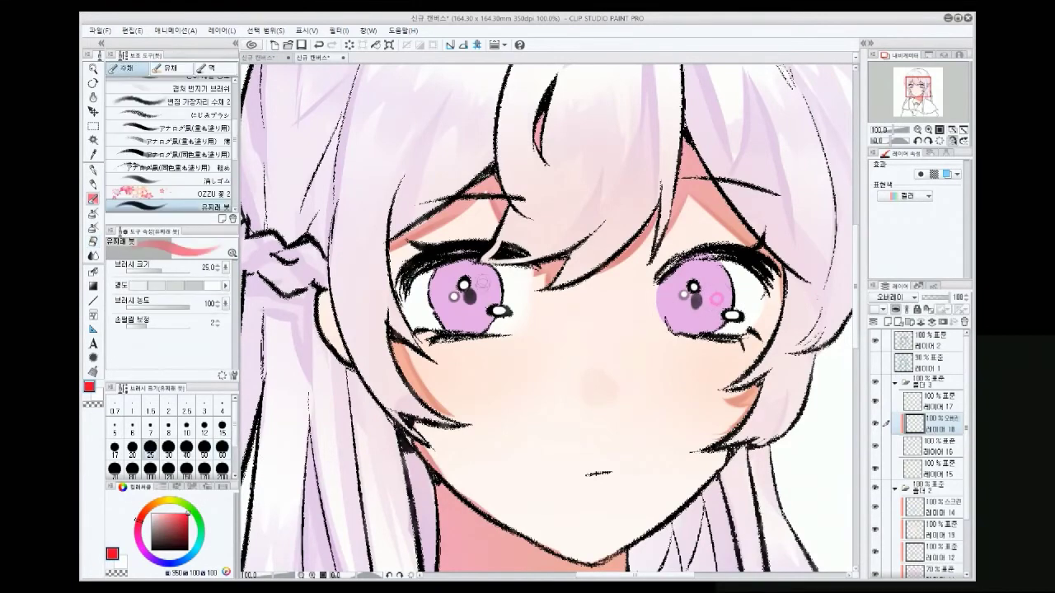
left_click(486, 293)
key("e")
key("b")
key("b")
key("b")
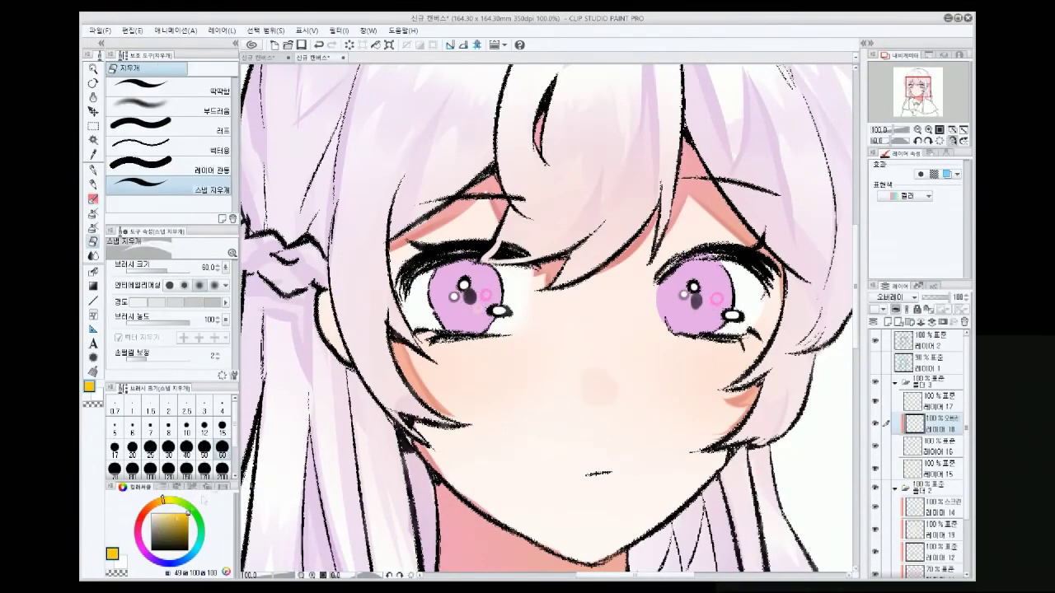
key("e")
Add a clipped Screen layer above the irises, restore the unmirrored view and brush a lighter glow along the lower irises
key("ctrl+0")
key("ctrl+alt+0")
key("ctrl+shift+n")
key("h")
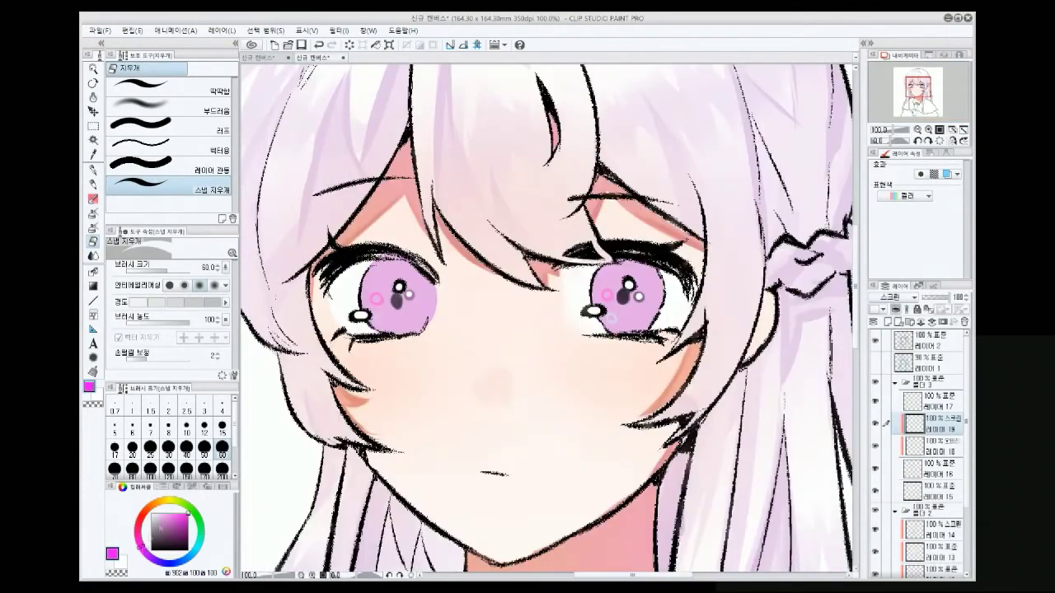
key("b")
key("ctrl+z")
left_click_drag(380, 323, 419, 327)
key("ctrl+0")
key("ctrl+alt+0")
Add a clipped layer directly above the iris base and shade the upper half of both irises dark purple with the SAI marker
left_click(914, 468)
left_click(889, 323)
left_click(397, 302, "alt")
mouse_move(372, 264)
left_mouse_down()
mouse_move(417, 284)
mouse_move(433, 272)
left_mouse_up()
mouse_move(597, 266)
left_mouse_down()
mouse_move(651, 281)
mouse_move(643, 249)
left_mouse_up()
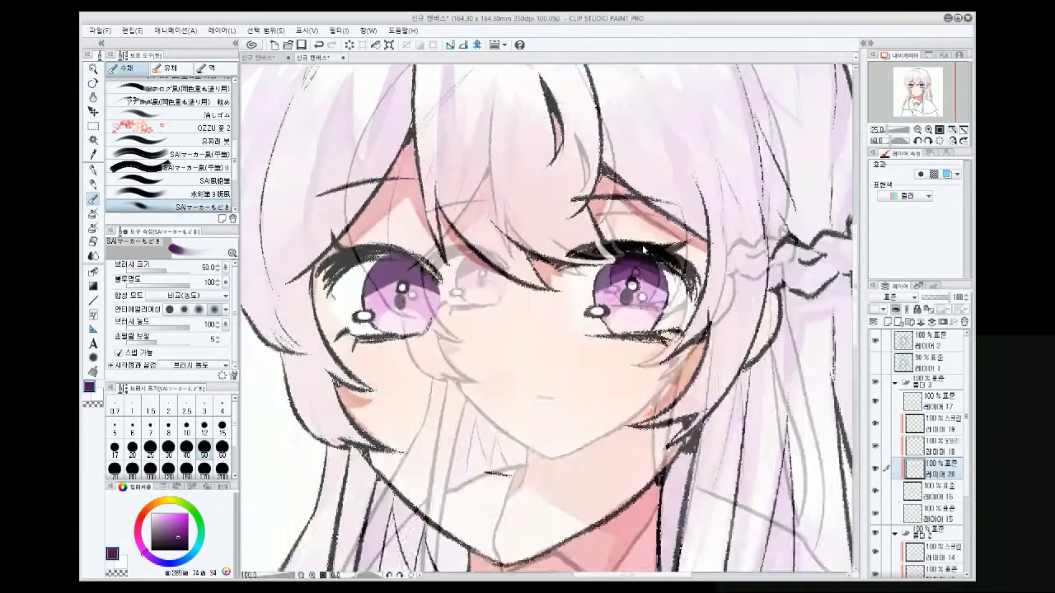
Set the layer above the eye highlights to Multiply and paint a pale grey-purple shadow across the upper part of both eyes with the G-pen
left_click(939, 401)
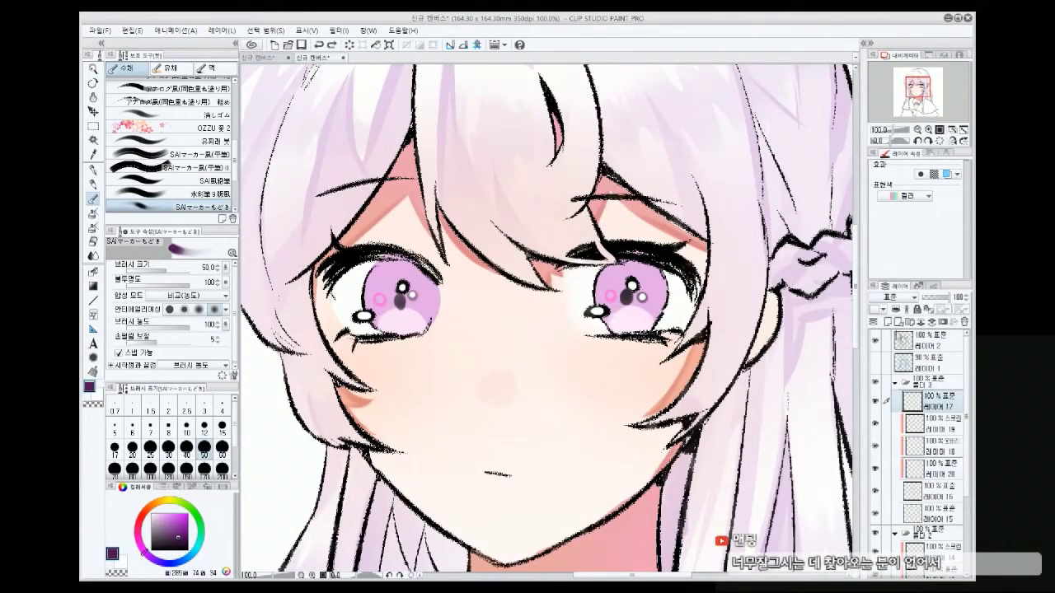
key("p")
mouse_move(569, 272)
left_mouse_down()
mouse_move(669, 285)
mouse_move(639, 268)
mouse_move(694, 298)
left_mouse_up()
mouse_move(334, 280)
left_mouse_down()
mouse_move(392, 252)
mouse_move(432, 272)
left_mouse_up()
key("p")
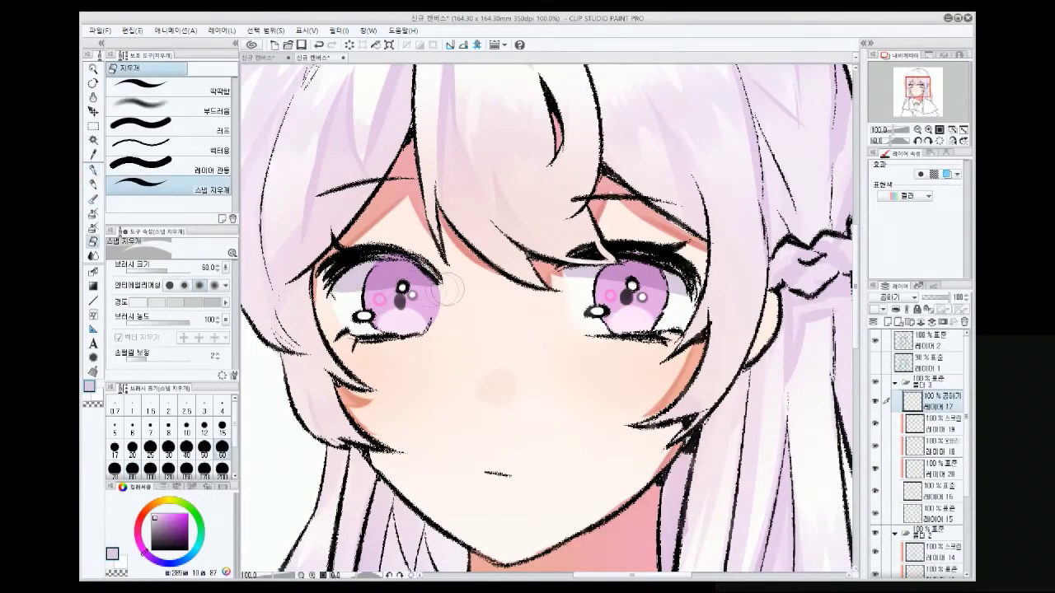
Refine the eyelid shadow on the eye whites in grey-purple with a size 17 pencil and a size 80 G-pen
key("ctrl+0")
scroll(435, 247, "up", 5)
left_click_drag(307, 283, 375, 277)
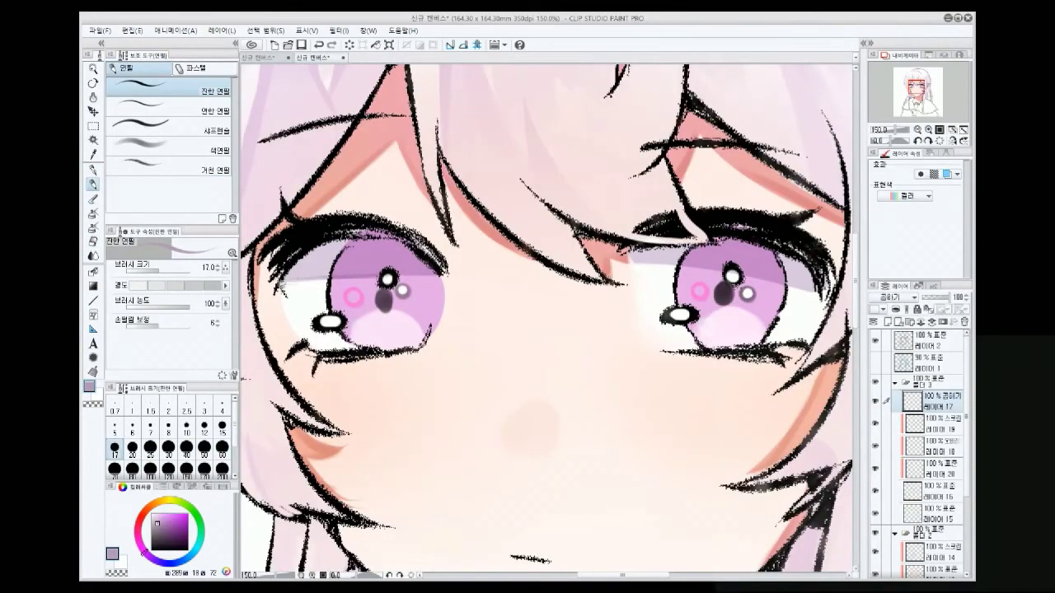
scroll(732, 272, "down", 2)
key("p")
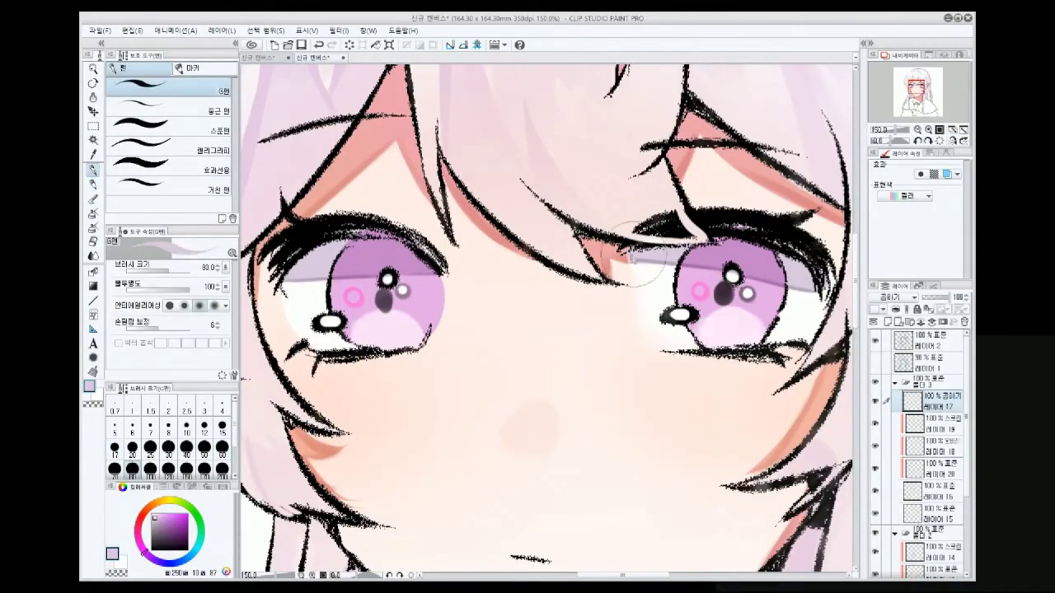
scroll(731, 268, "down", 3)
scroll(558, 218, "up", 3)
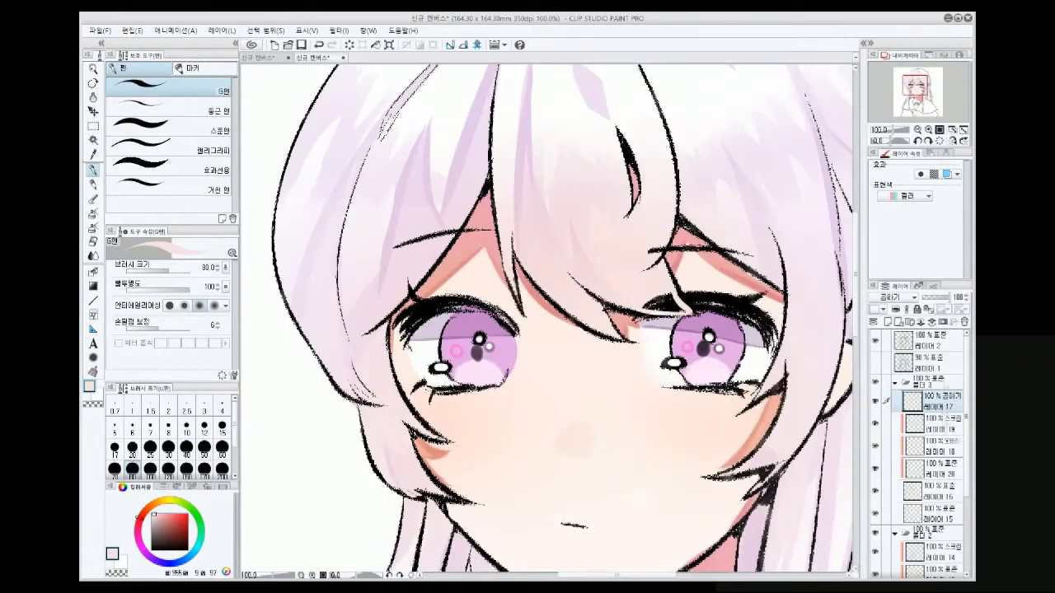
Add a clipped layer above the irises' Screen layer and touch up the irises in pale pink with the SAI marker at size 30
left_click(896, 313)
key("b")
scroll(768, 315, "down", 3)
scroll(684, 371, "right", 5)
scroll(565, 330, "down", 3)
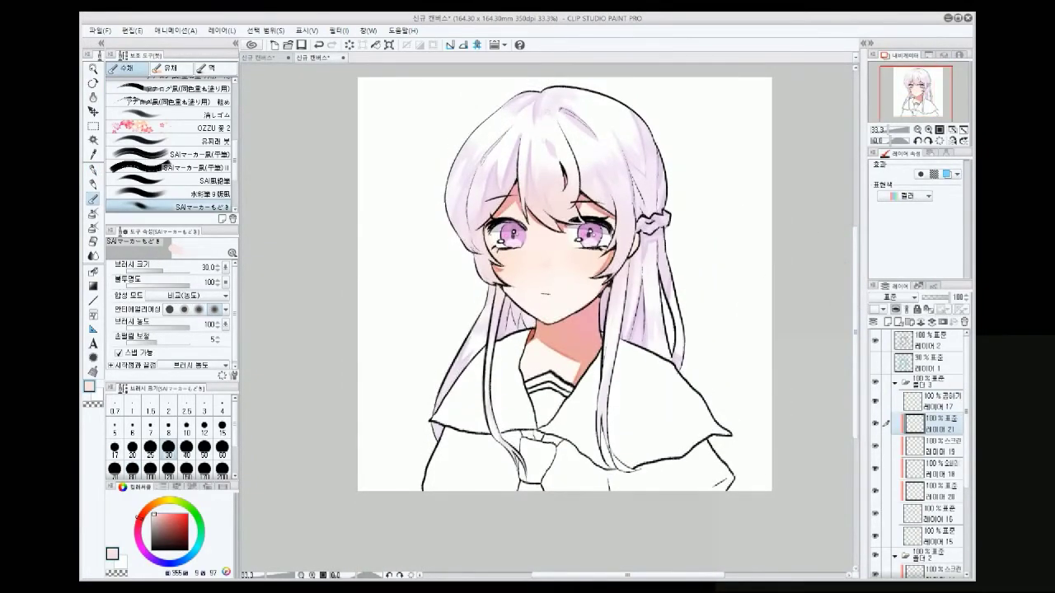
scroll(525, 161, "up", 3)
Add a new layer at the top of the layer stack and choose a size 40 brush in pale pink
key("ctrl+shift+n")
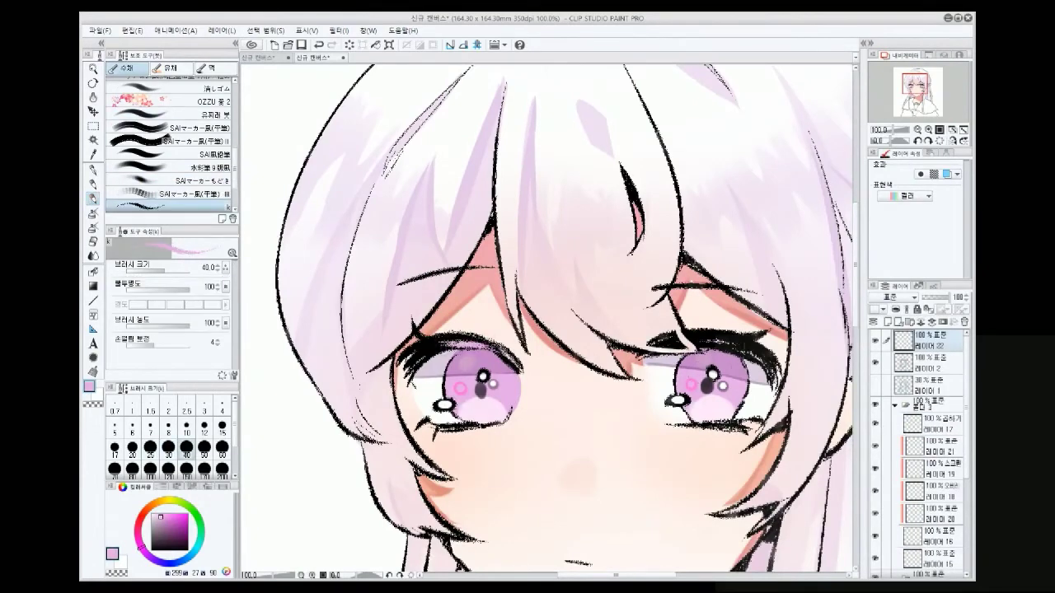
scroll(692, 344, "down", 4)
scroll(548, 321, "down", 2)
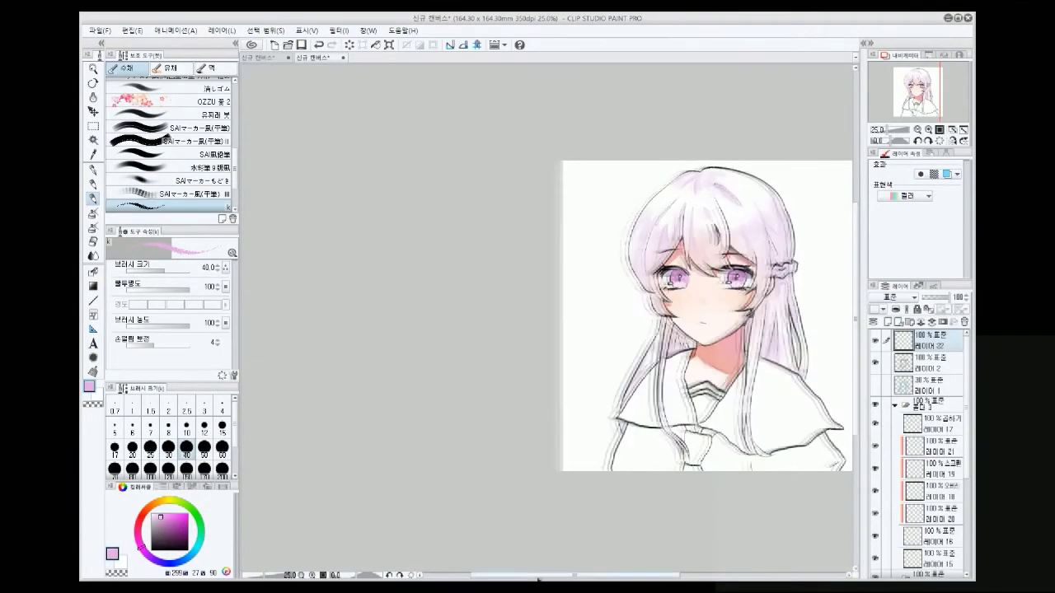
scroll(548, 321, "right", 3)
Add a layer in a new folder above the eye folder and fill the sailor collar and chest piece with navy blue
left_click(931, 406)
left_click(877, 321)
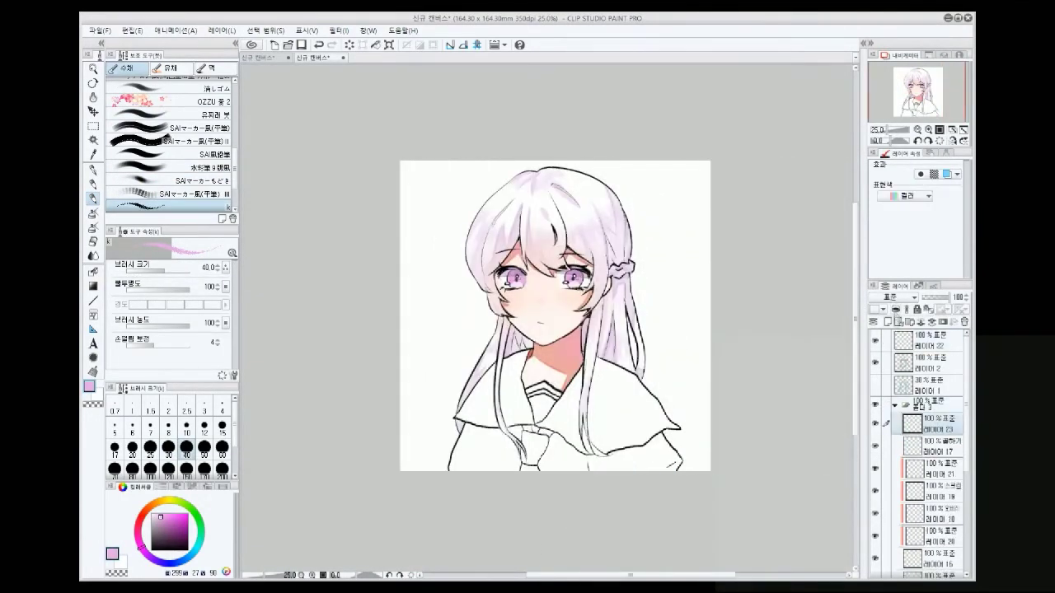
key("ctrl+g")
scroll(670, 386, "up", 1)
left_click(173, 533)
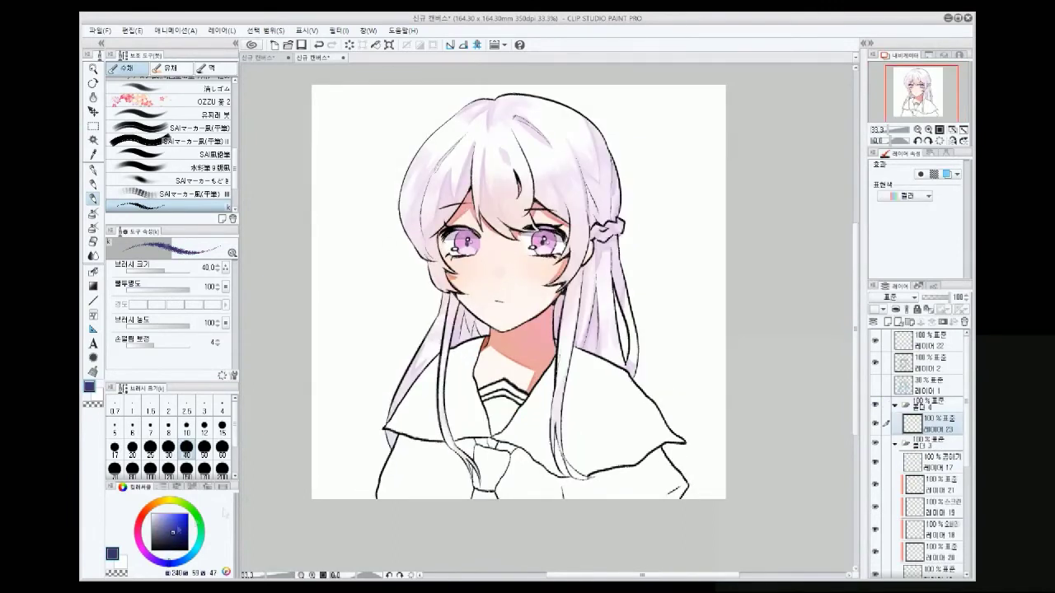
left_click(93, 271)
left_click(180, 111)
left_click(462, 388)
left_click(626, 412)
left_click(504, 391)
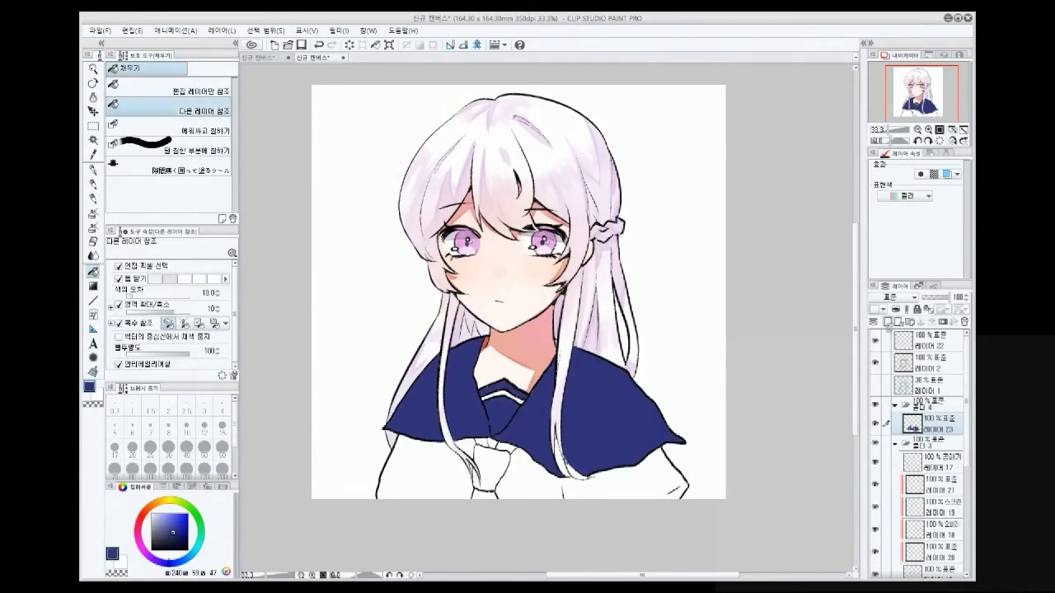
Add a clipped layer above the navy base and draw white stripes along the lower edges of the sailor collar
key("ctrl+shift+n")
key("x")
key("p")
left_click_drag(388, 419, 437, 426)
left_click_drag(501, 426, 595, 452)
key("ctrl+z")
left_click_drag(501, 427, 646, 445)
key("e")
Add a clipped Multiply layer above the stripes and shade the collar in pale grey-blue with the G-pen at size 120 and a soft airbrush
left_click(889, 323)
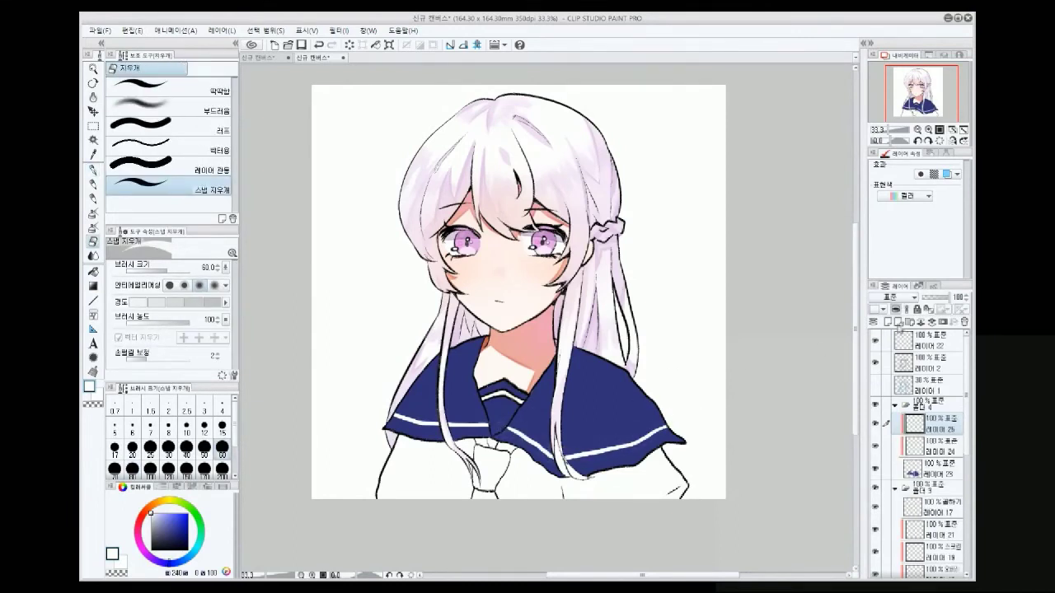
key("p")
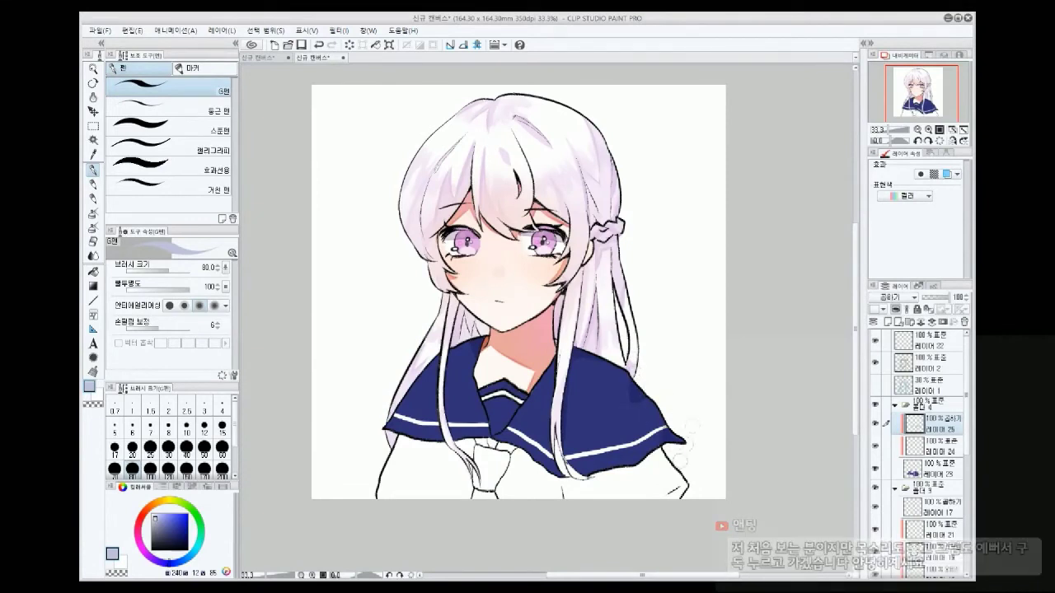
left_click(168, 469)
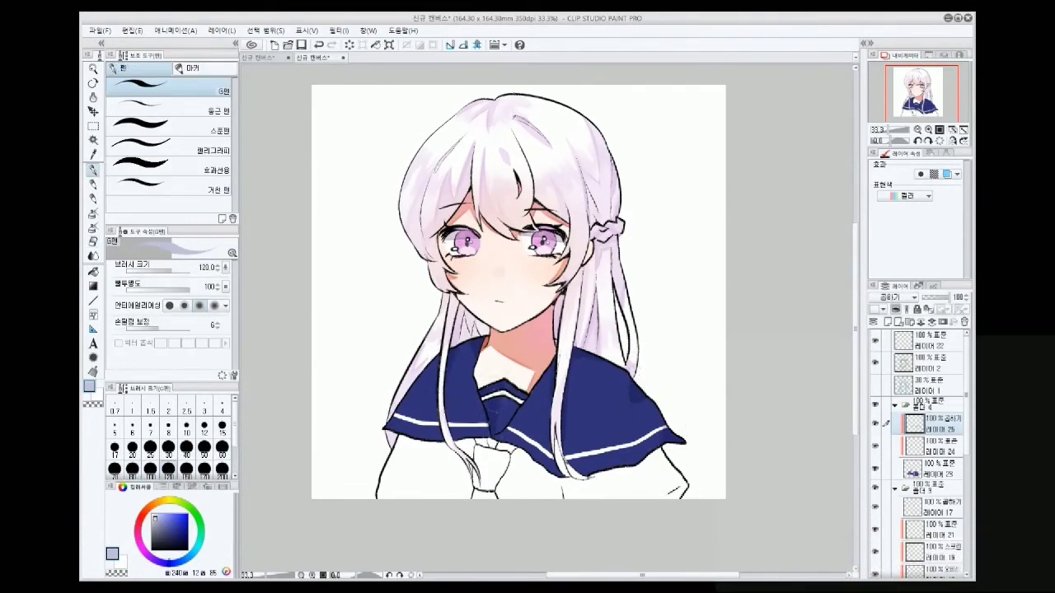
key("ctrl+z")
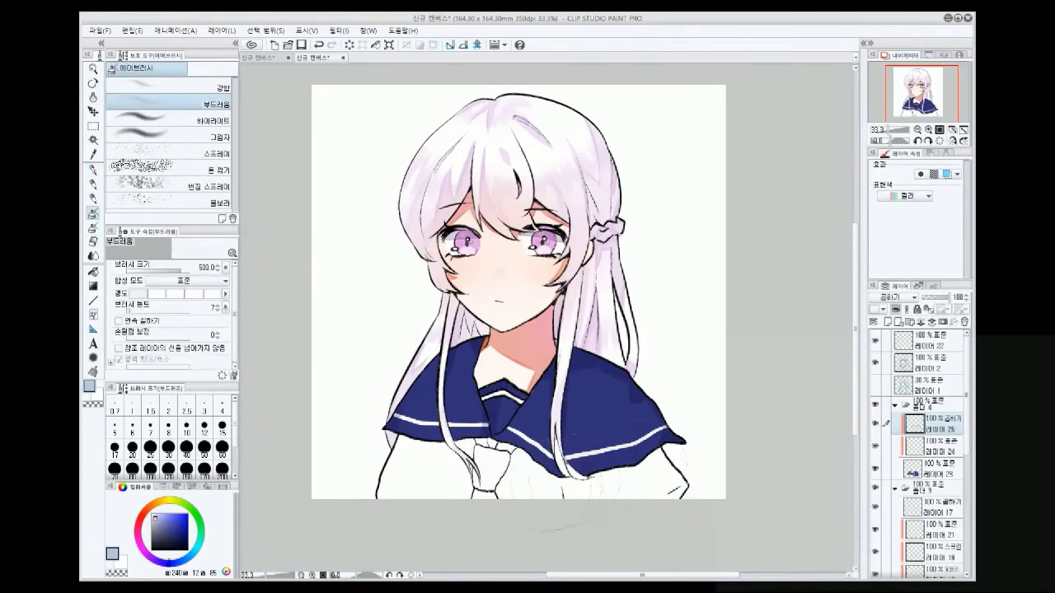
Add a layer above the collar shading and fill the blouse front and sleeves, replacing a trial medium blue with a near-white tint
left_click(888, 323)
left_click(167, 520)
key("g")
left_click(594, 482)
left_click(429, 478)
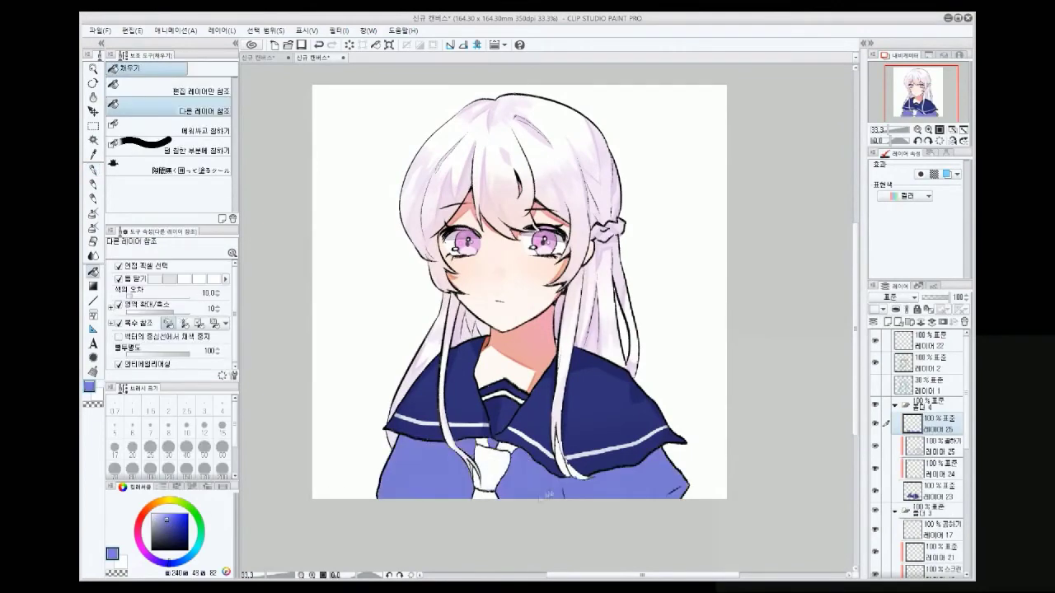
key("ctrl+z")
Add a clipped layer above the blouse fill and shade its folds in pale grey-blue with the G-pen and SAI marker at size 120
left_click(887, 322)
left_click(434, 453, "alt")
key("p")
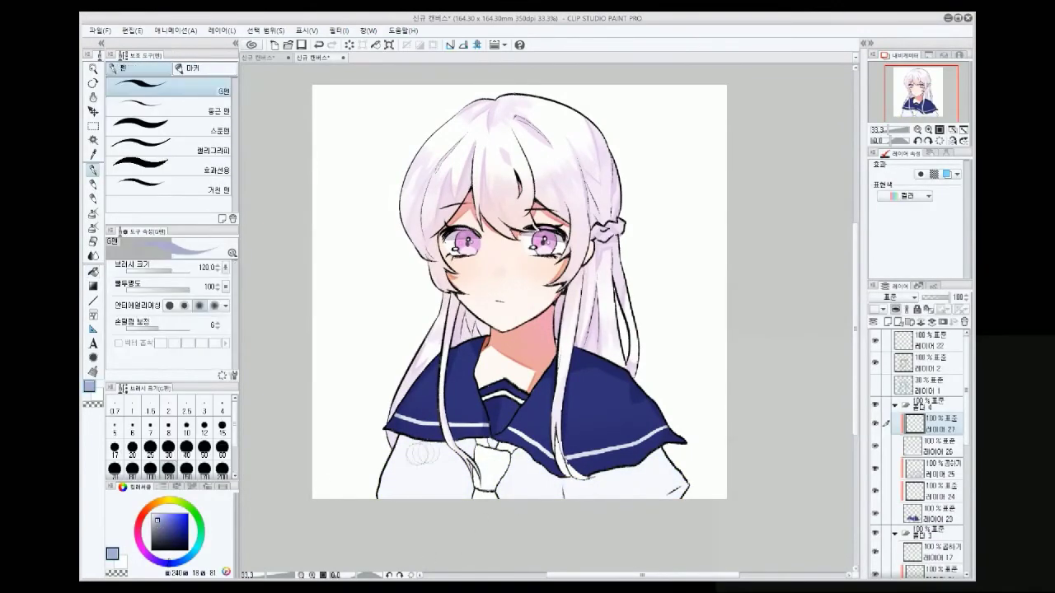
key("b")
key("p")
key("b")
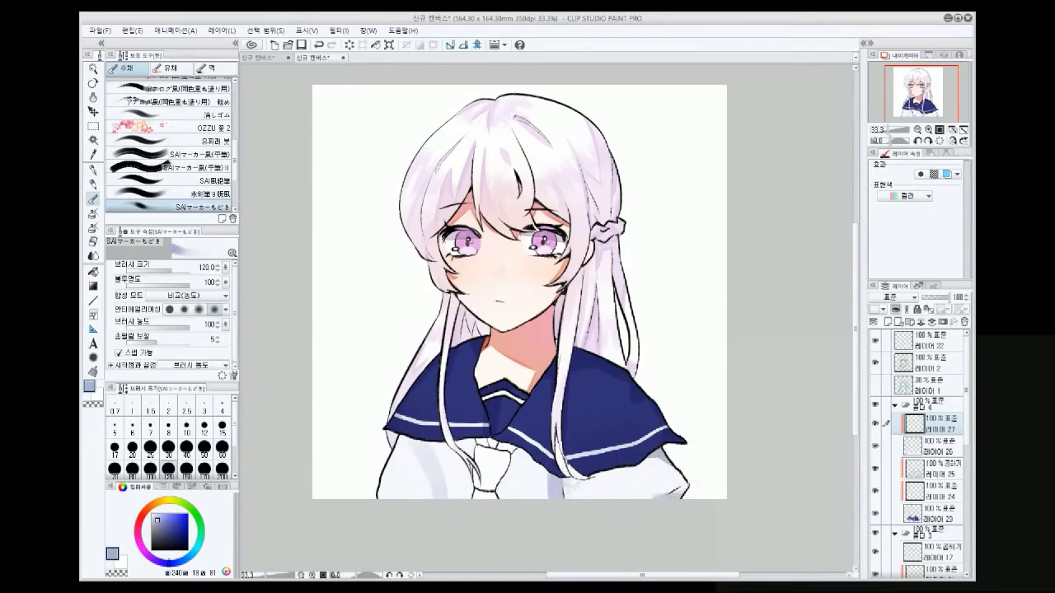
Sample the collar's navy and paint the necktie with it on the collar's base layer using the G-pen
left_click(602, 393, "alt")
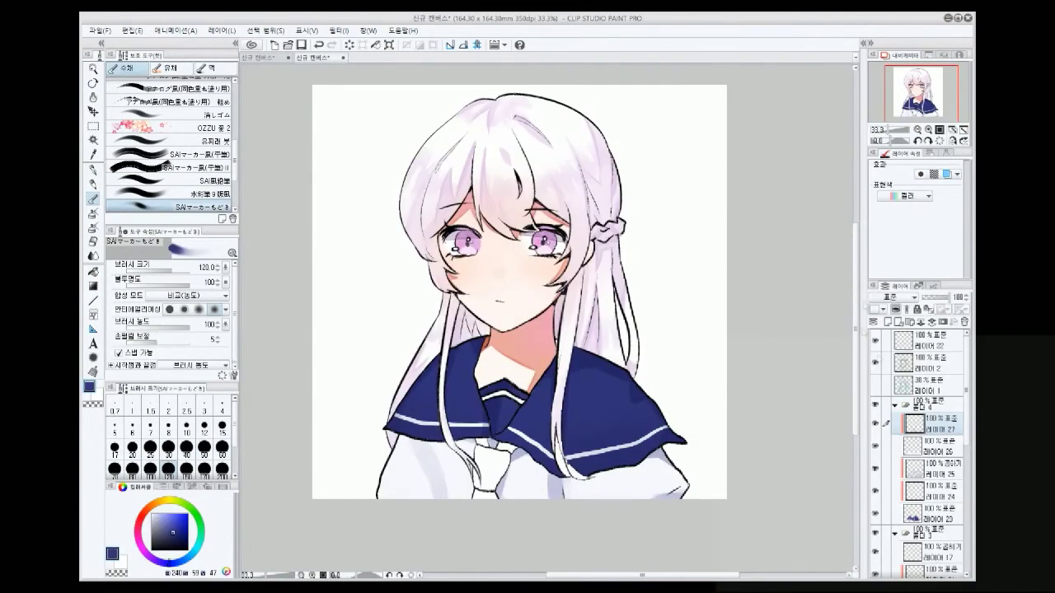
left_click(915, 513)
key("p")
mouse_move(487, 449)
left_mouse_down()
mouse_move(482, 495)
mouse_move(519, 453)
left_mouse_up()
key("p")
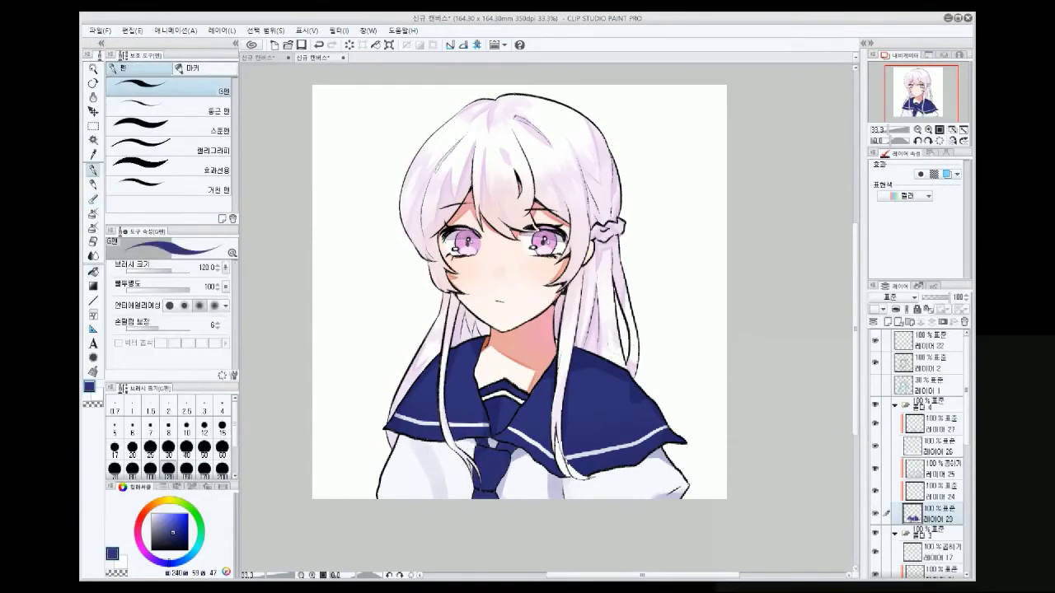
Shade the necktie in pale purple on the Multiply layer and blend the blouse shading on its clipped layer with the SAI marker
left_click(577, 469, "alt")
left_click(935, 468)
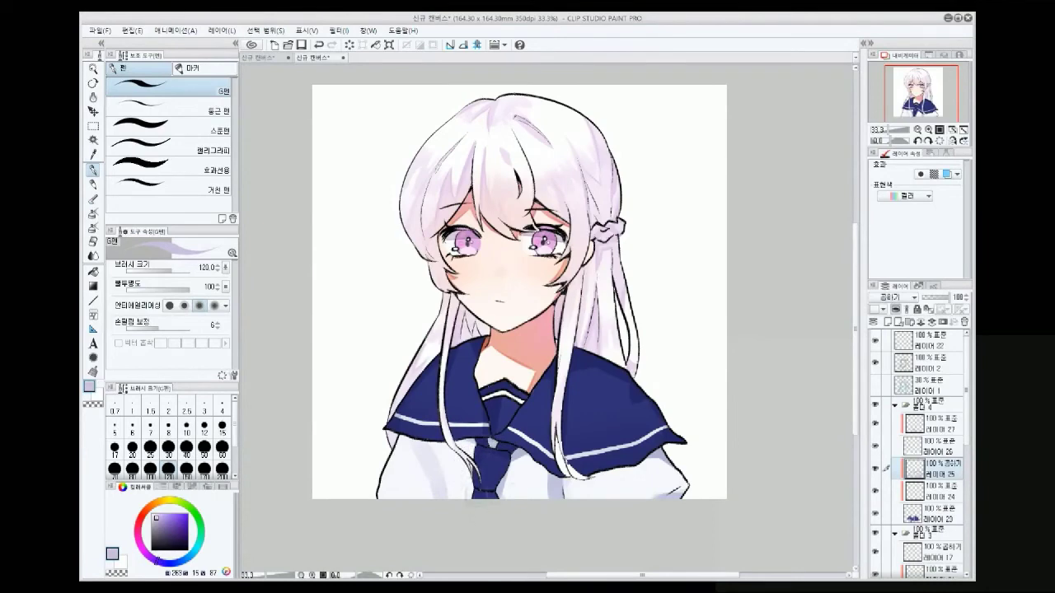
left_click(565, 484, "alt")
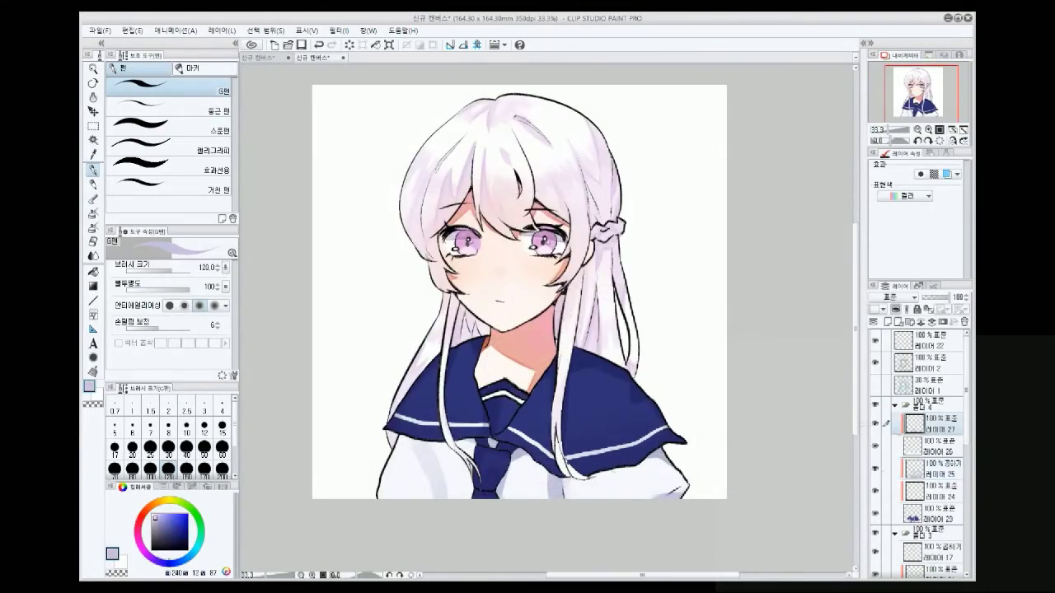
left_click(935, 423)
key("b")
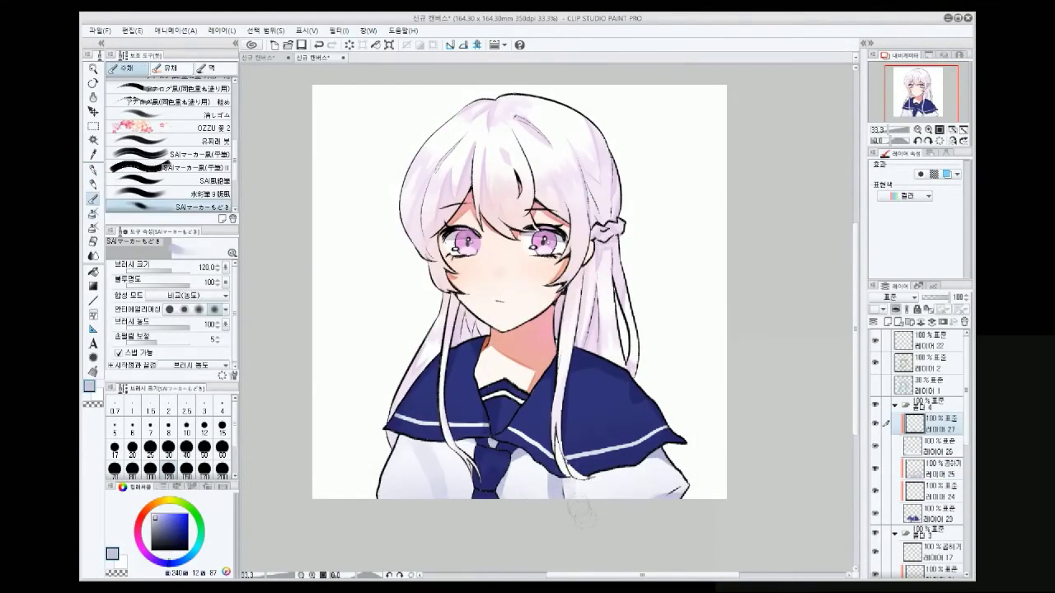
Add a clipped layer above the collar's Multiply layer and airbrush a skin-pink tint onto the collar around the neck at size 500
left_click(936, 468)
key("ctrl+shift+n")
left_click(518, 340, "alt")
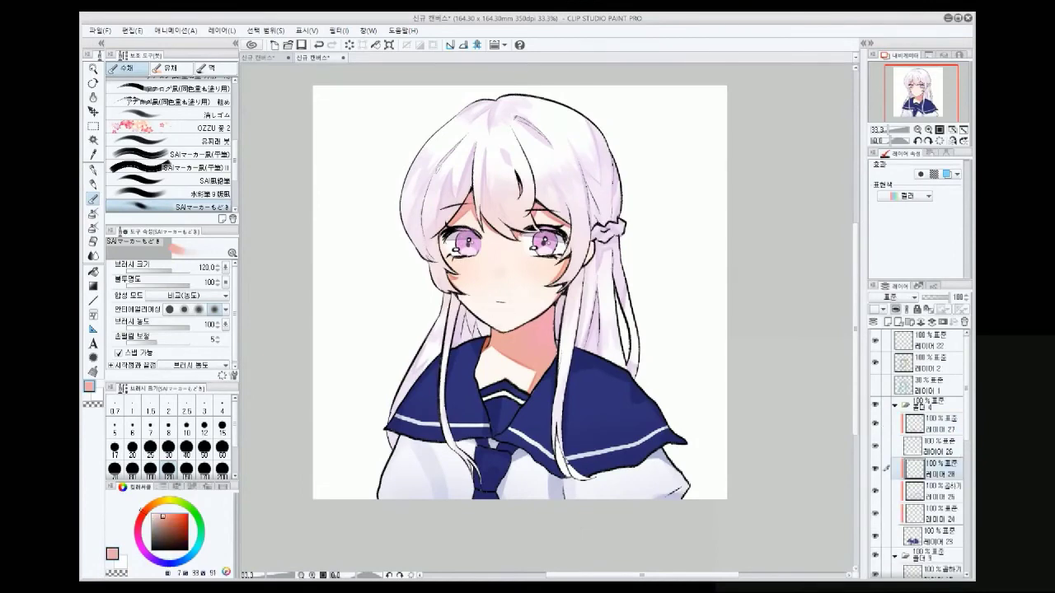
key("b")
mouse_move(473, 346)
left_mouse_down()
mouse_move(519, 395)
mouse_move(506, 322)
left_mouse_up()
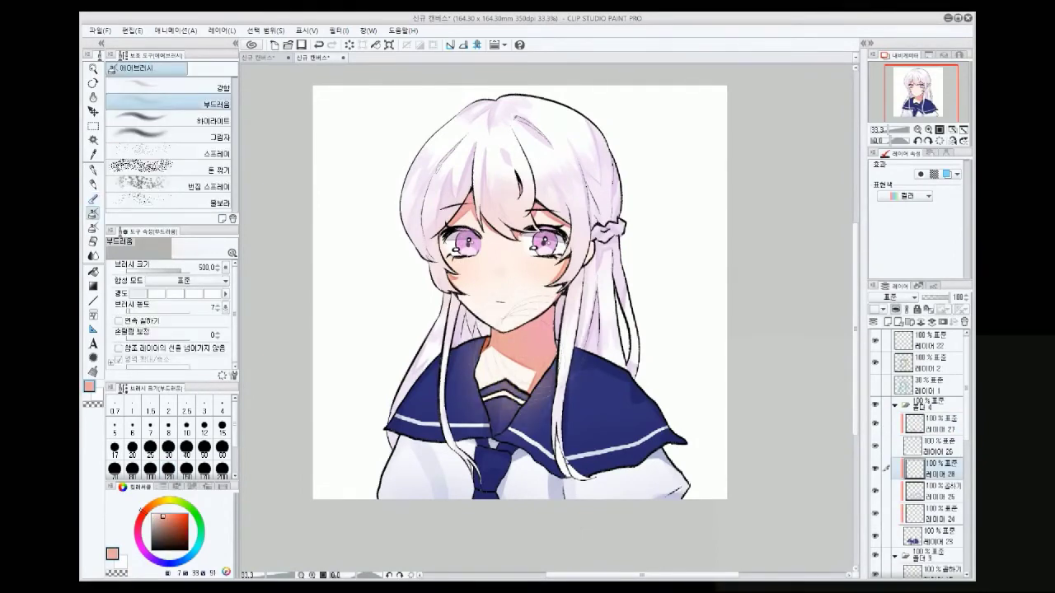
Add another clipped layer over the collar, airbrush a pale purple glow and set it to Screen at 60% opacity
left_click(899, 321)
left_click(912, 565, "ctrl")
left_click(159, 564)
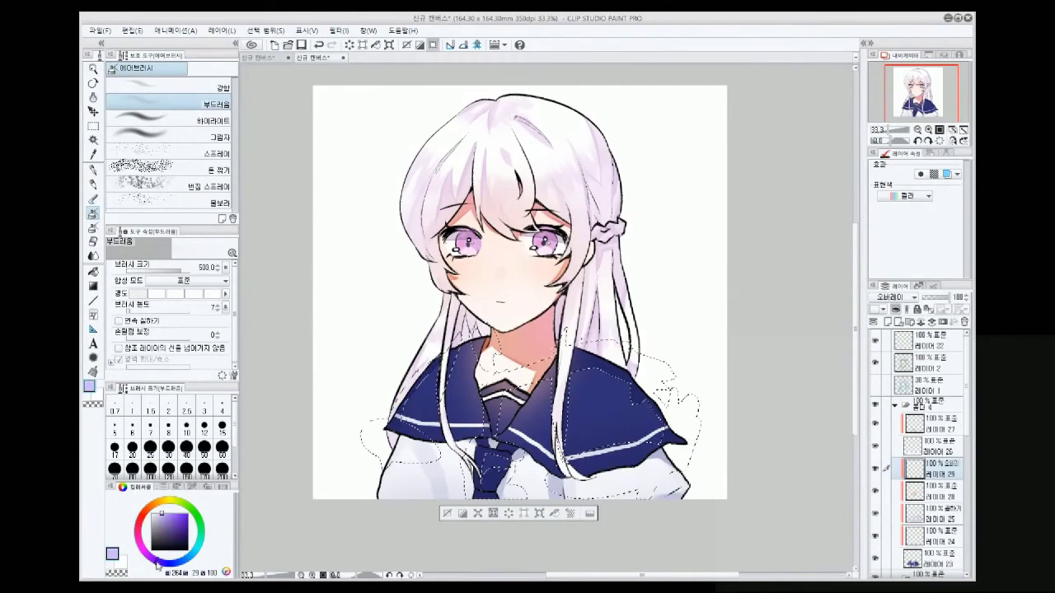
key("ctrl+d")
left_click_drag(948, 297, 938, 297)
left_click(891, 296)
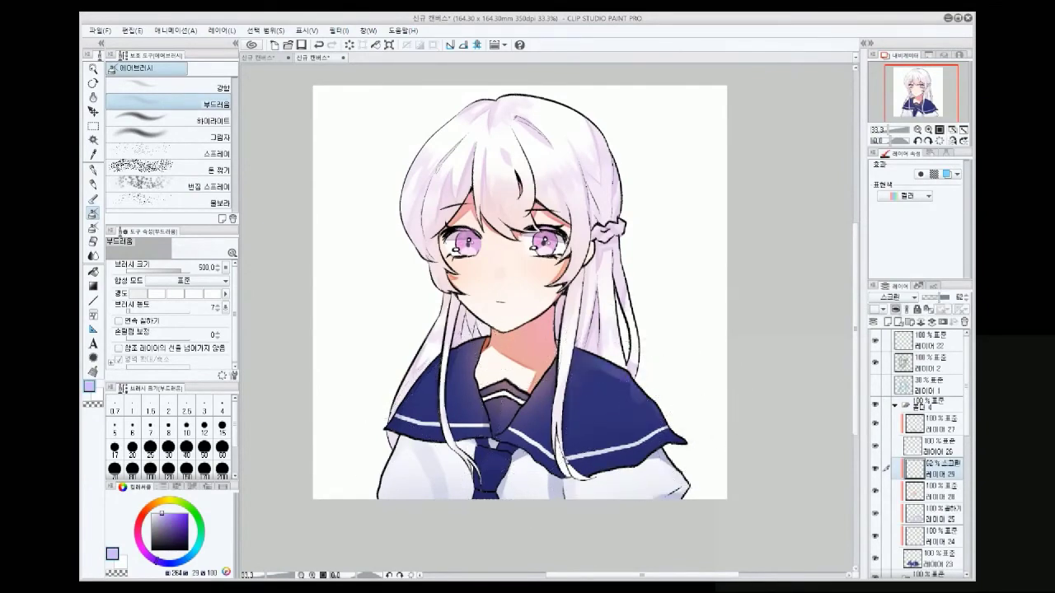
Shade the folds of the collar and necktie in muted purple on the Multiply layer with a size 25 paint brush
scroll(730, 420, "up", 1)
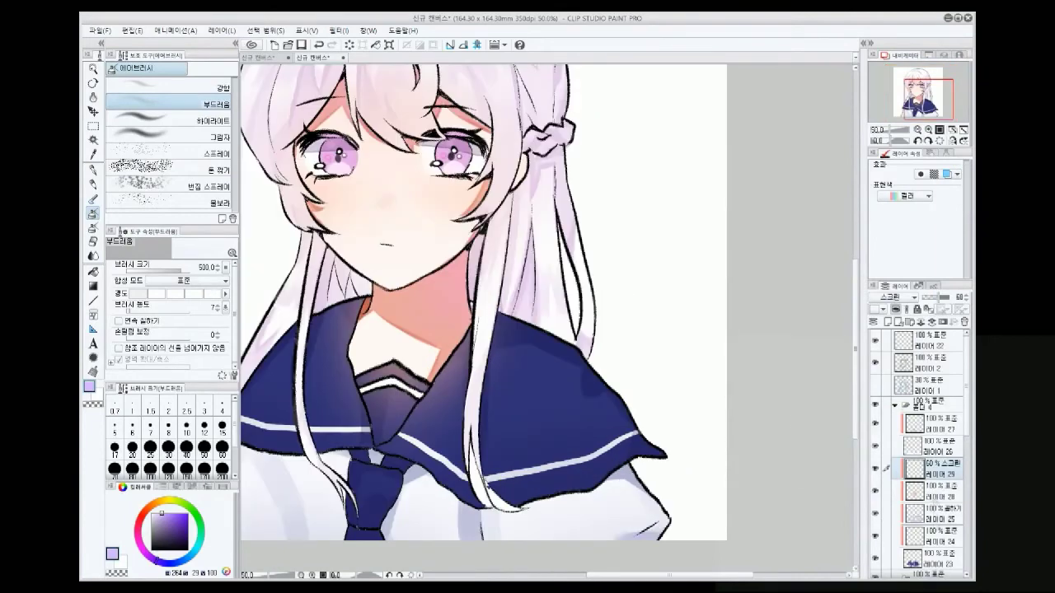
left_click(931, 513)
key("b")
left_click(163, 524)
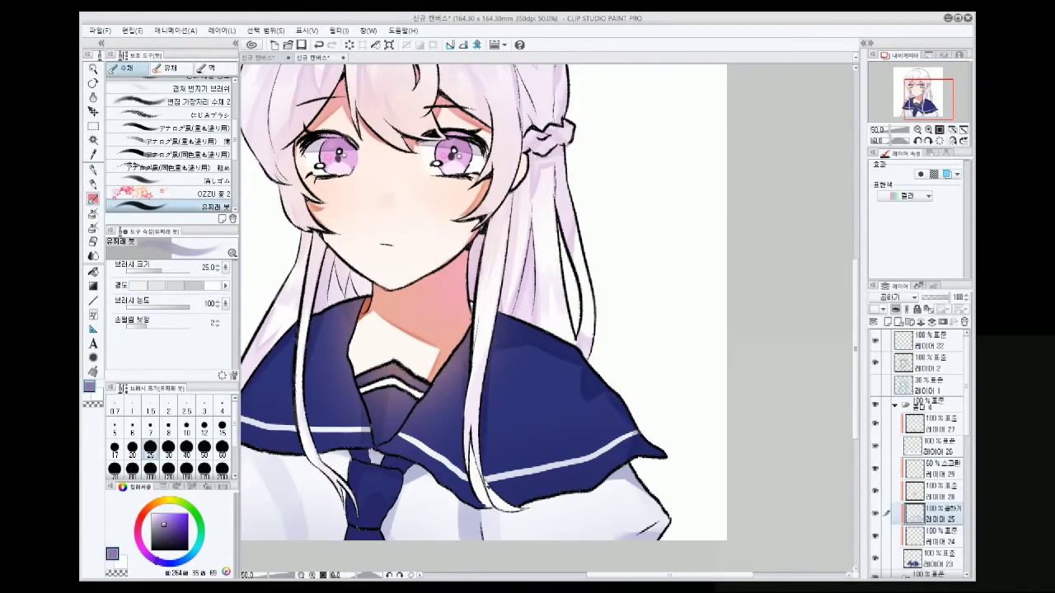
scroll(546, 304, "left", 3)
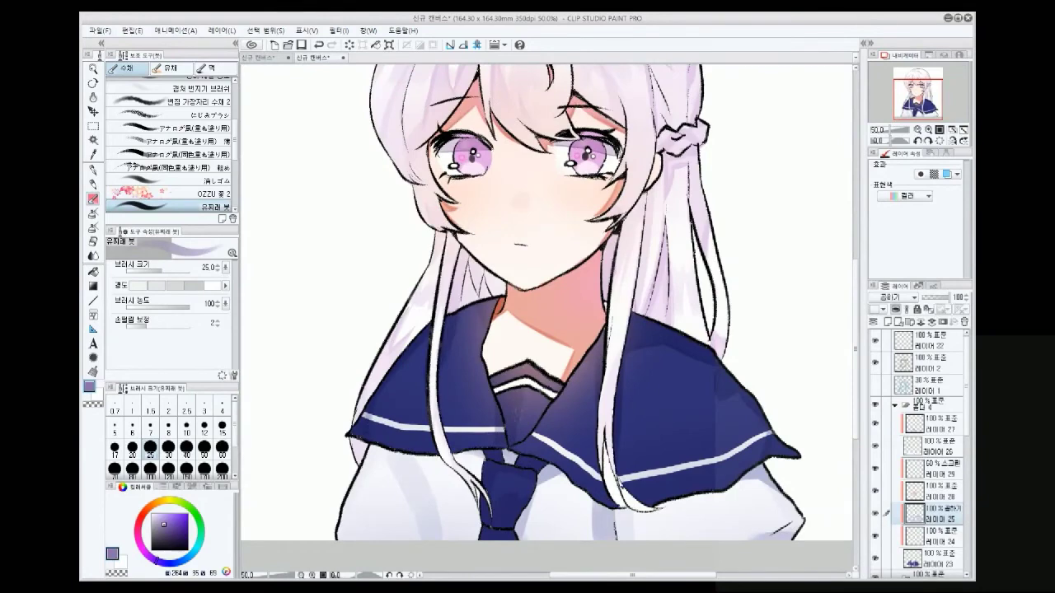
scroll(547, 303, "down", 3)
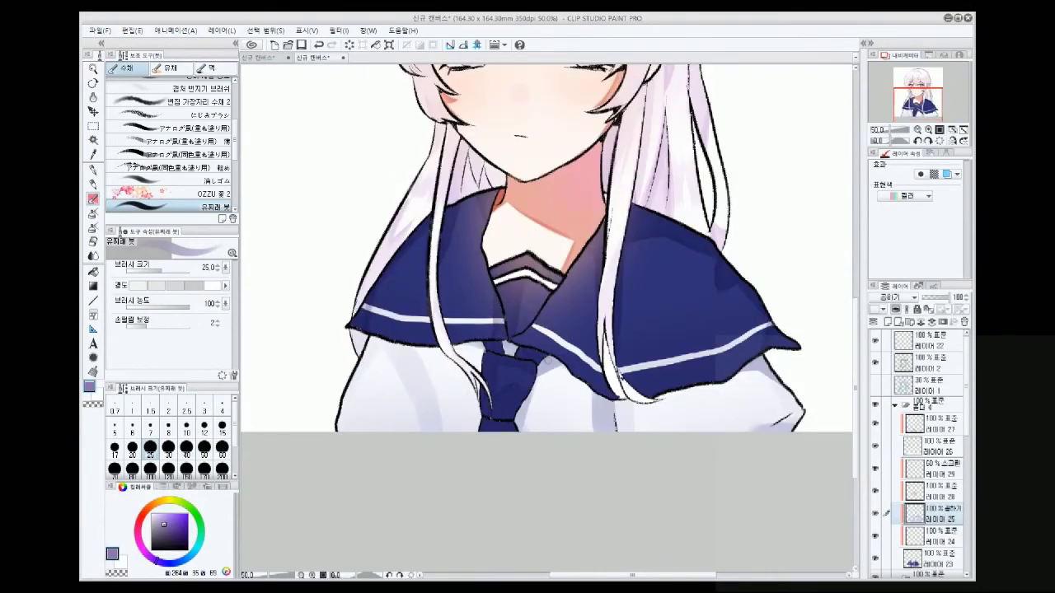
scroll(547, 248, "down", 3)
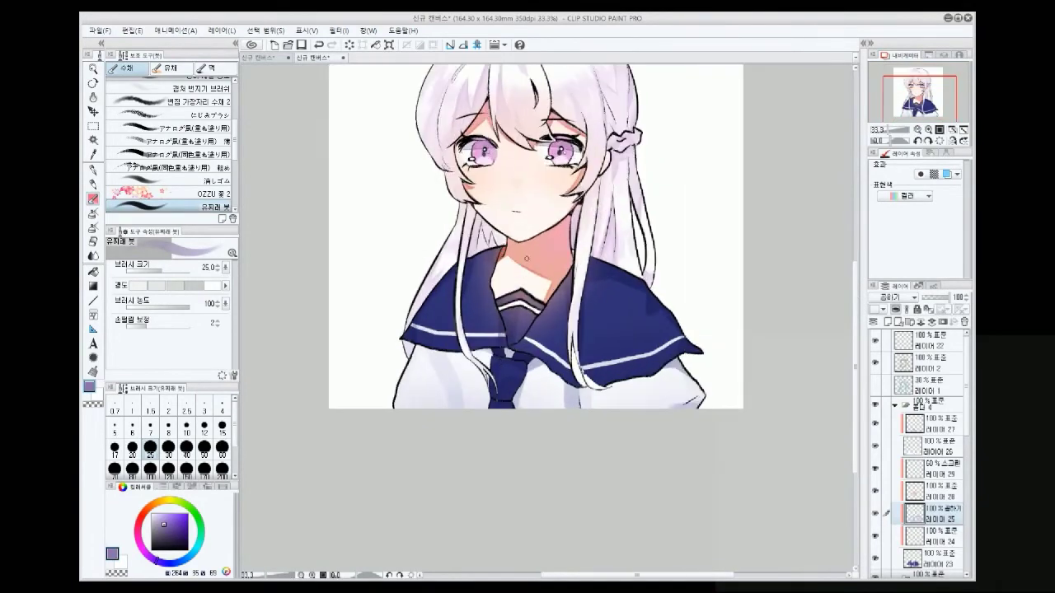
Refine the blouse's fold shading in grey-blue on its clipped layer with the size 25 paint brush
scroll(546, 247, "up", 3)
left_click(935, 423)
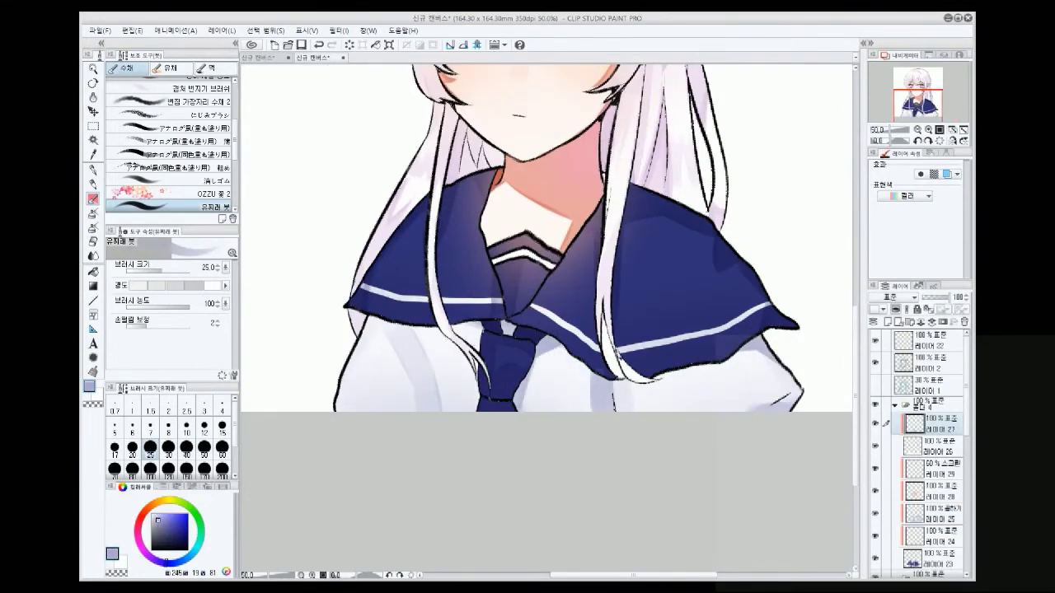
scroll(547, 239, "down", 3)
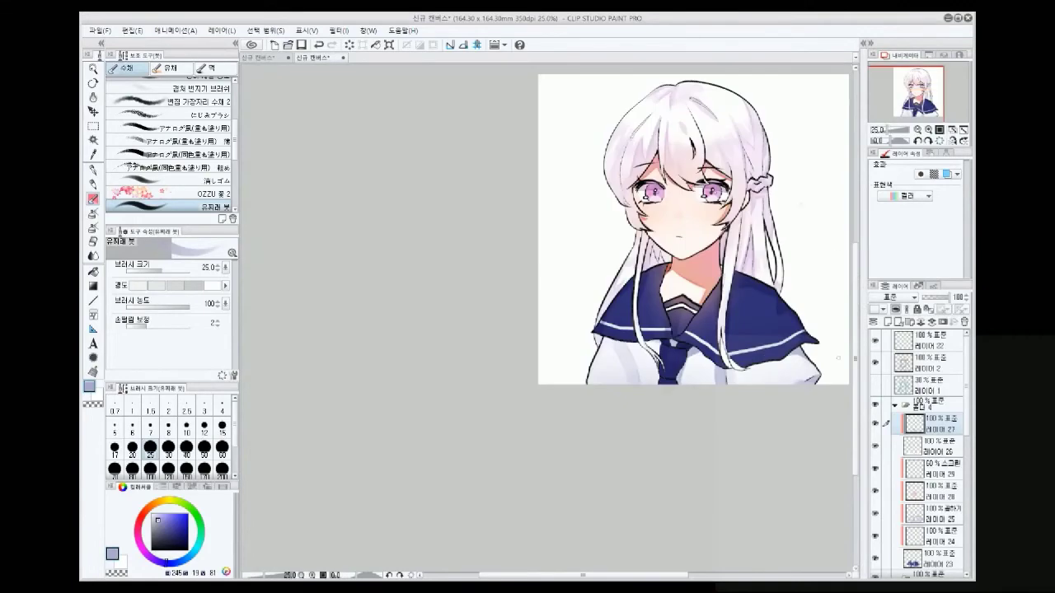
scroll(616, 212, "up", 1)
scroll(617, 211, "up", 2)
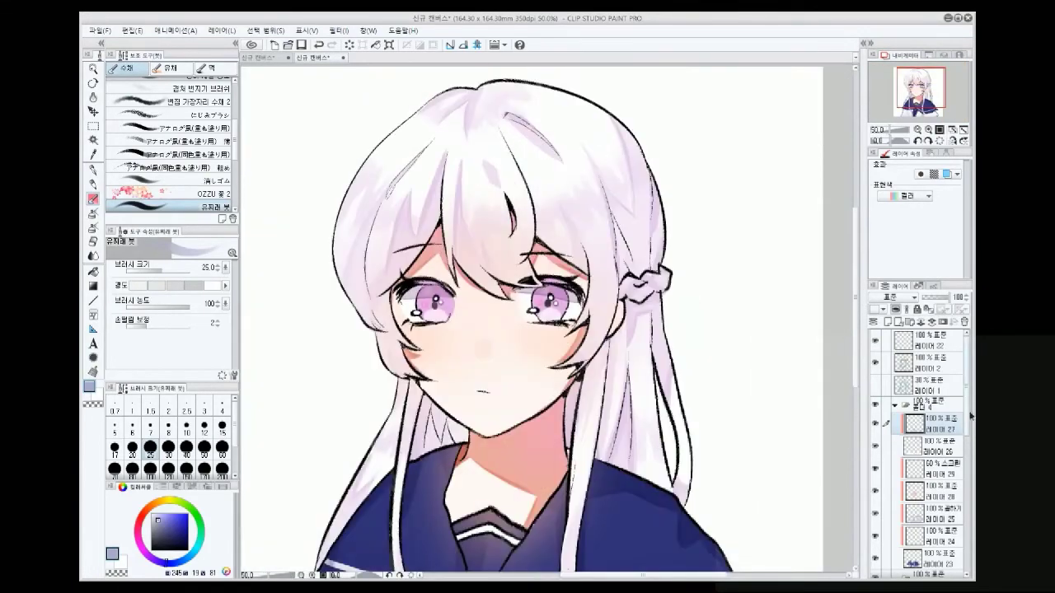
Add a clipped layer above the line art and lighten the line over the eye beneath the bangs in pale skin pink
key("ctrl+shift+n")
key("b")
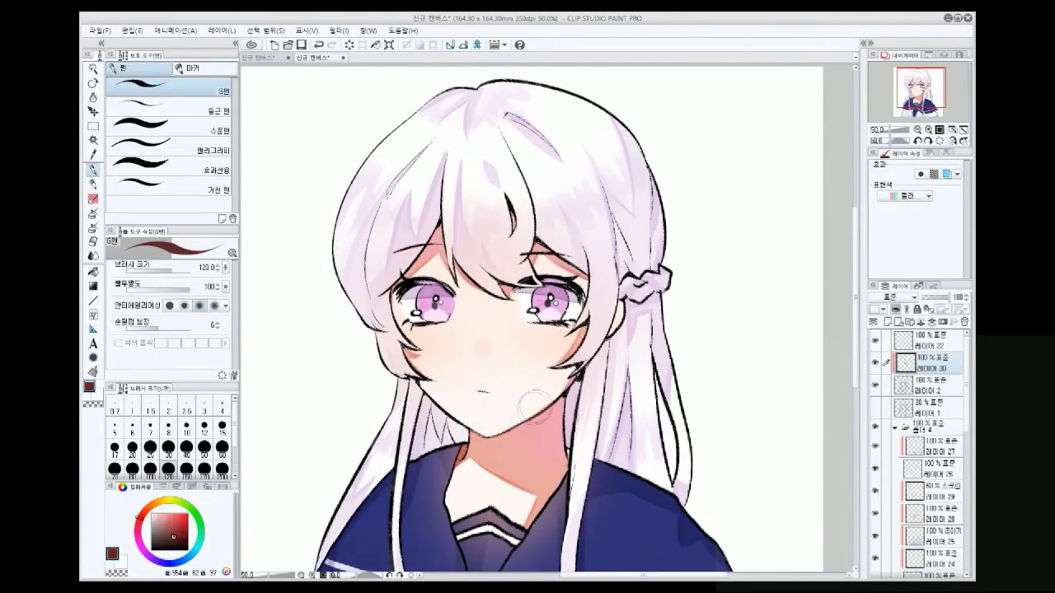
key("b")
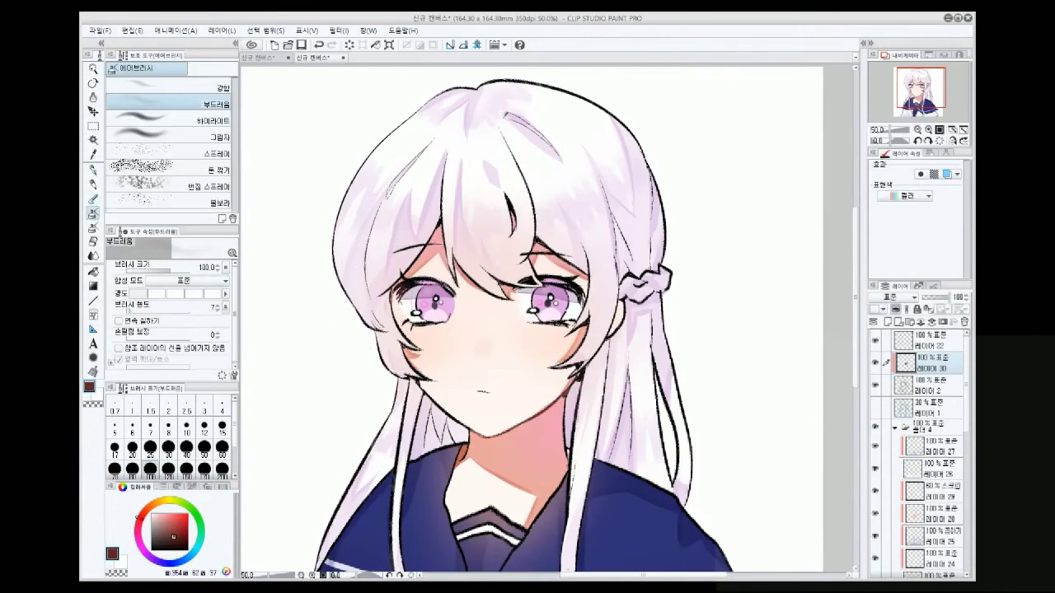
left_click(504, 255, "alt")
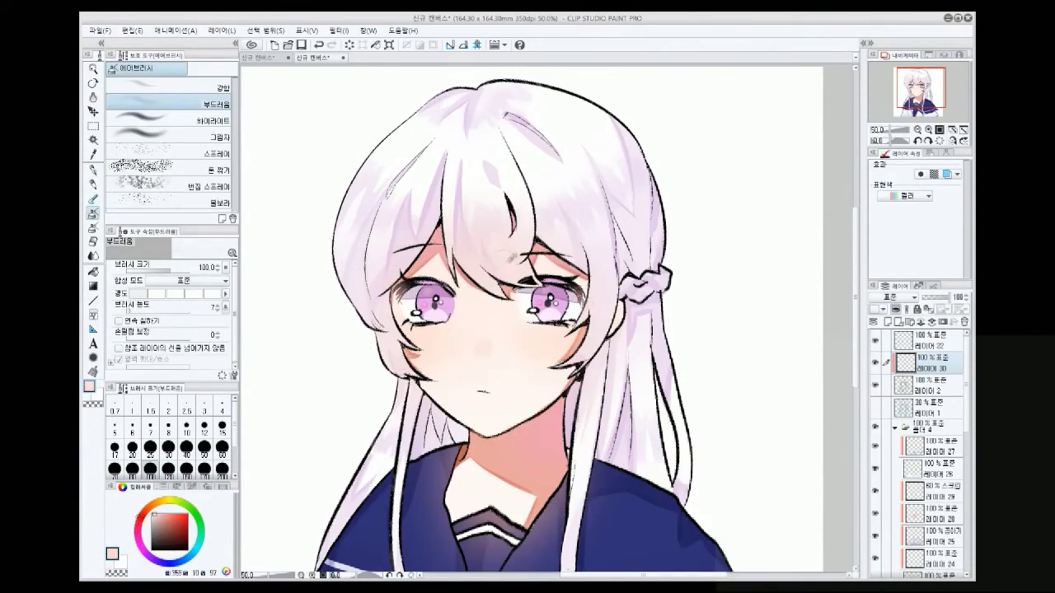
key("b")
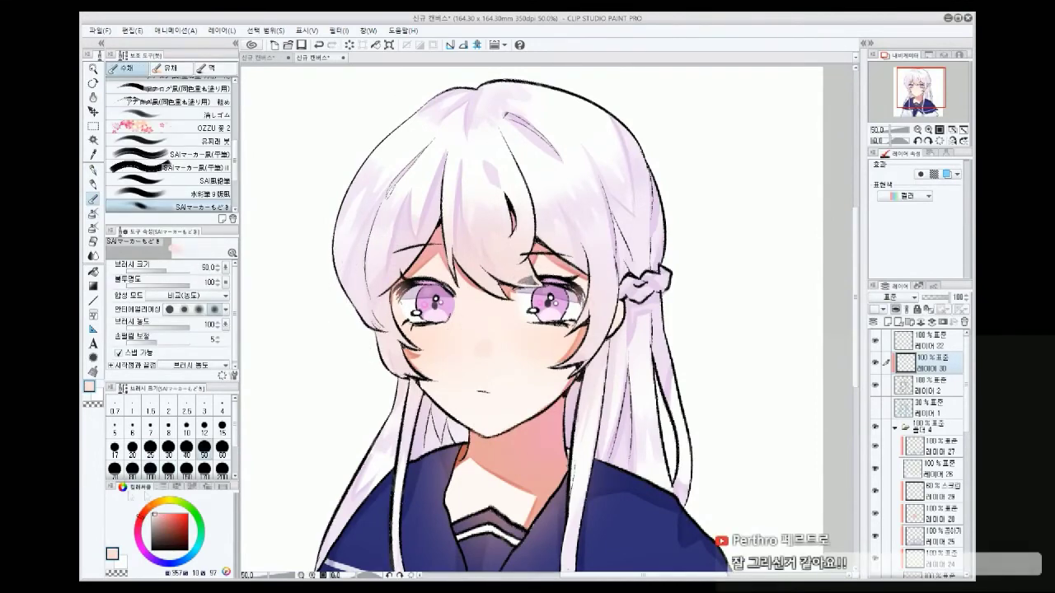
Recolor the lower eyelid lines of both eyes in dark red with the G-pen
key("p")
left_click_drag(410, 320, 430, 324)
left_click_drag(547, 321, 569, 324)
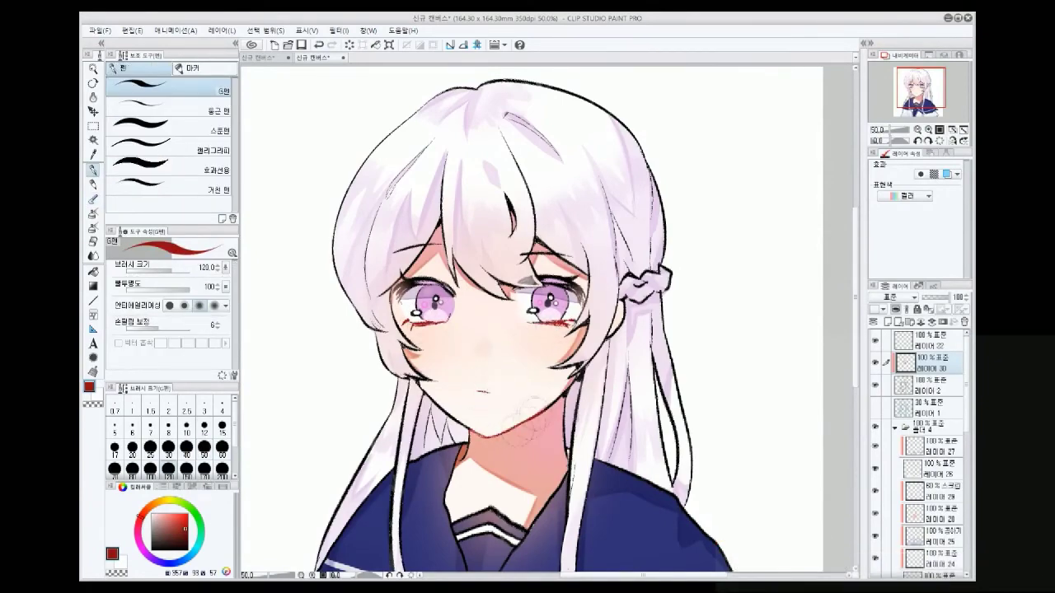
Recolor the outlines of the face, jaw and neck in muted reddish brown with the G-pen on the clipped layer
left_click(521, 432, "alt")
scroll(577, 424, "down", 3)
scroll(595, 430, "up", 4)
scroll(595, 430, "down", 1)
scroll(559, 278, "down", 1)
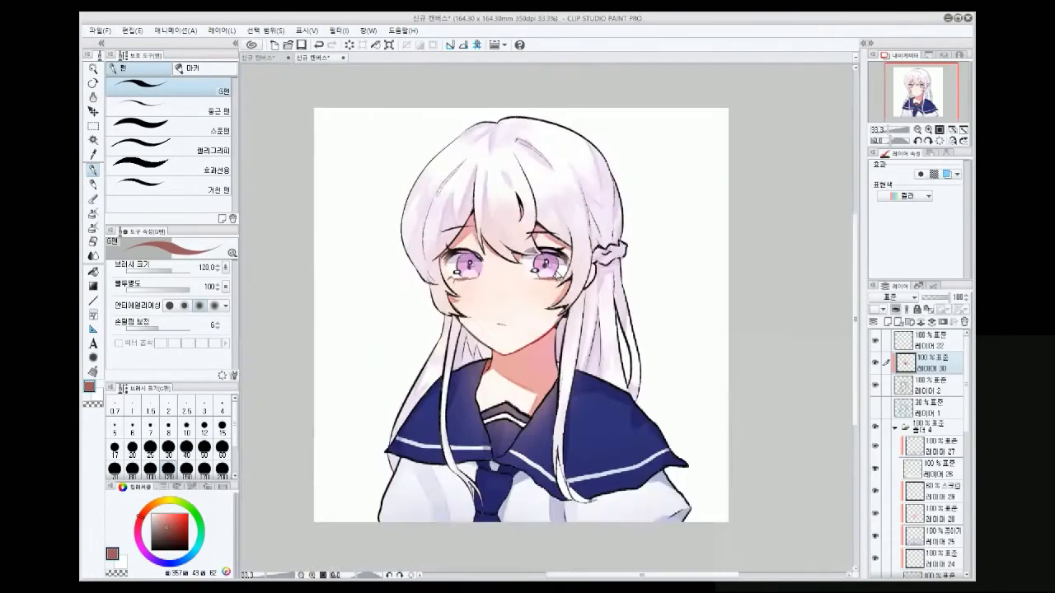
scroll(559, 278, "up", 1)
left_click(610, 277, "alt")
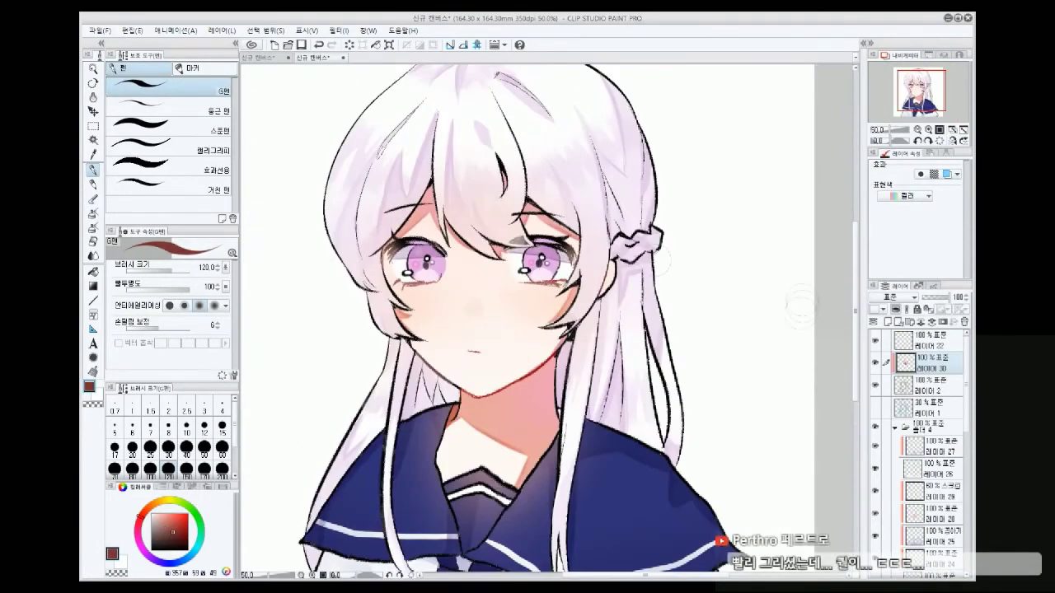
left_click_drag(659, 260, 659, 190)
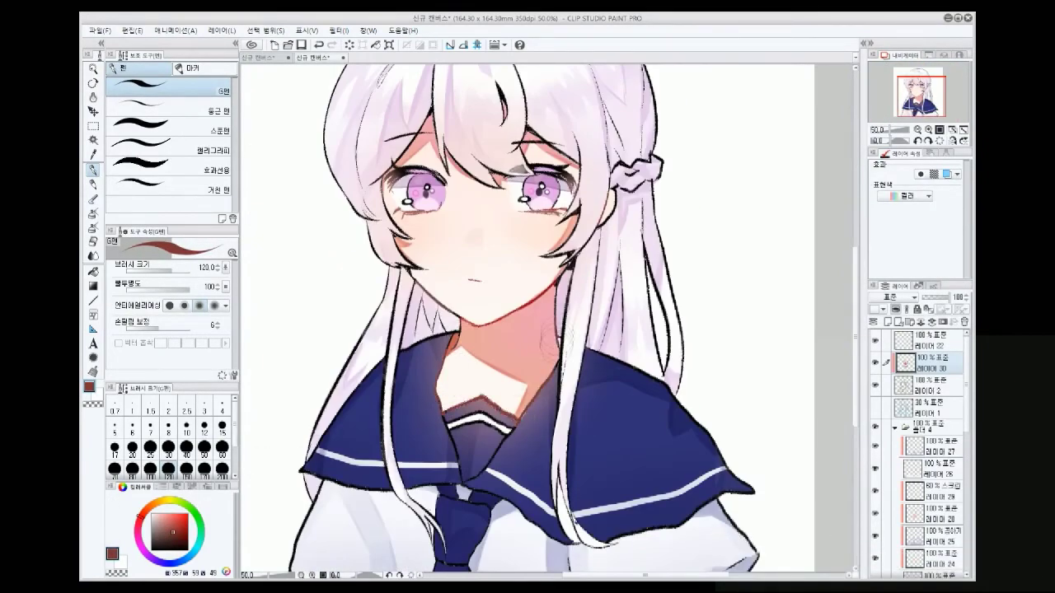
scroll(526, 336, "up", 1)
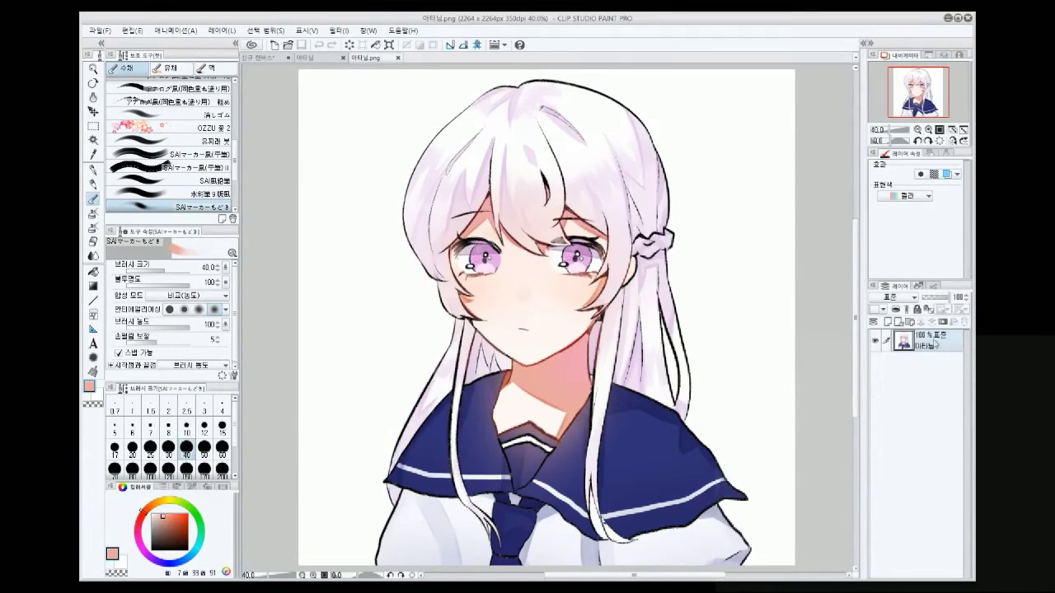
Duplicate the flattened PNG's layer three times, set the top copy to Multiply and merge it into the copy below
key("ctrl+j")
key("ctrl+j")
key("ctrl+j")
left_click(895, 296)
left_click(898, 329)
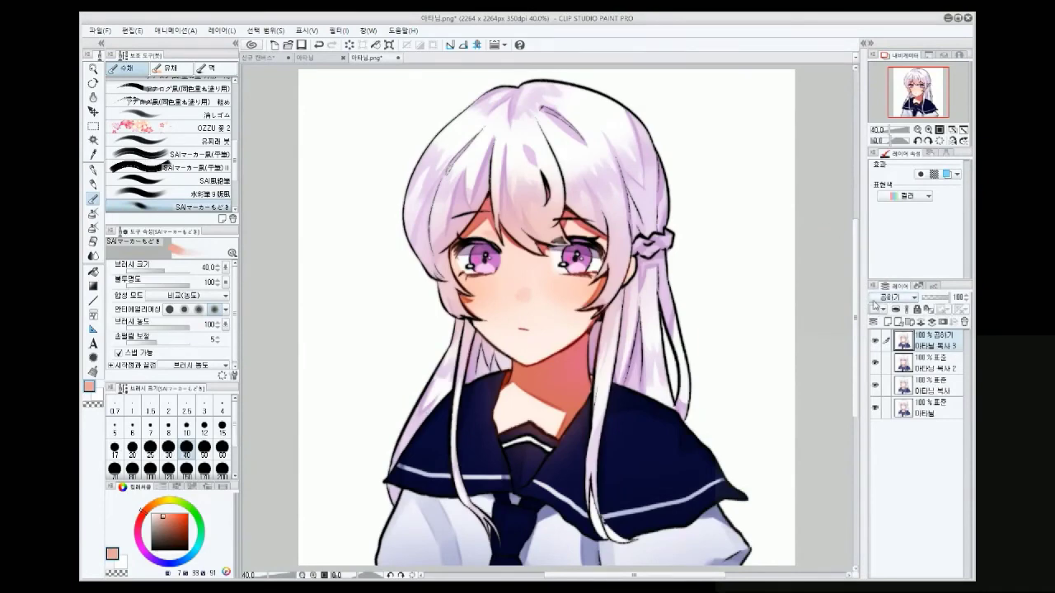
left_click(911, 321)
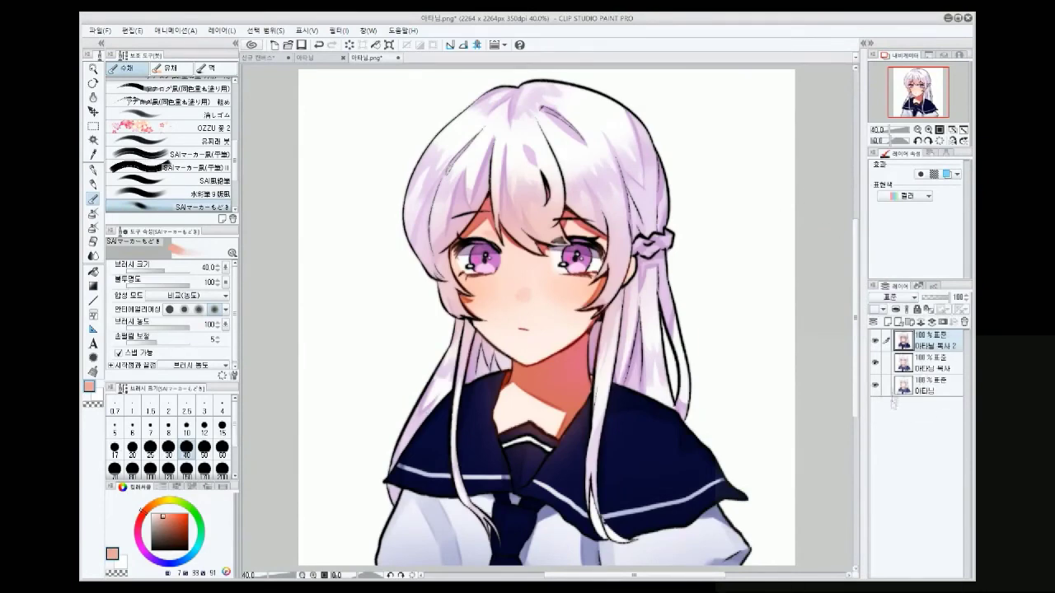
Set the middle copy to Multiply with reduced opacity and the top merged copy to Screen at 64% opacity
left_click(931, 362)
left_click_drag(941, 299, 942, 302)
left_click(936, 336)
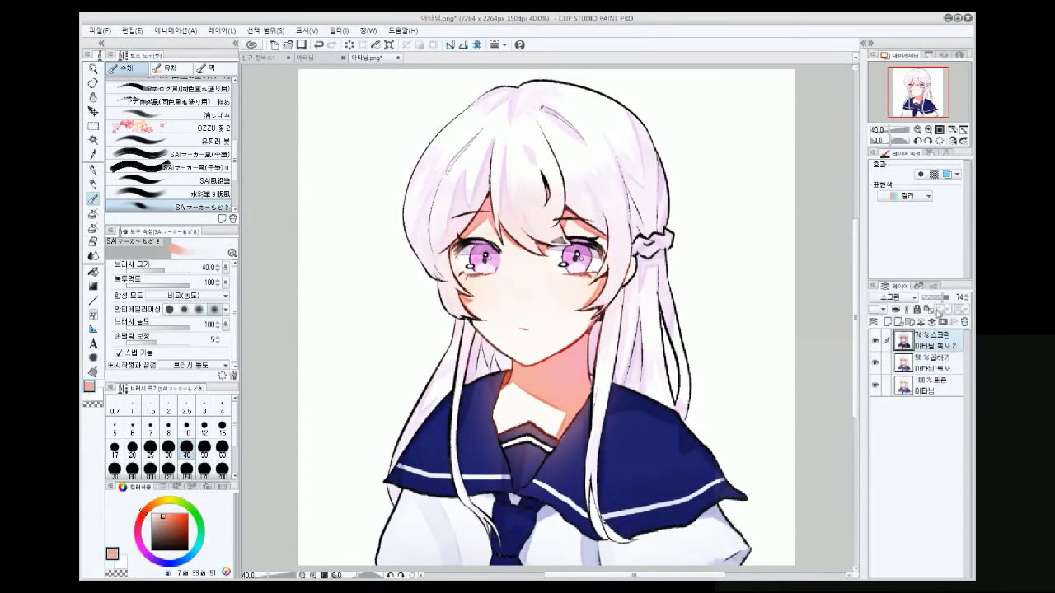
left_click_drag(930, 310, 934, 298)
Fine-tune the Multiply copy to 60% and the Screen copy to 62% opacity, and return to the layered drawing
left_click(935, 362)
scroll(736, 364, "down", 2)
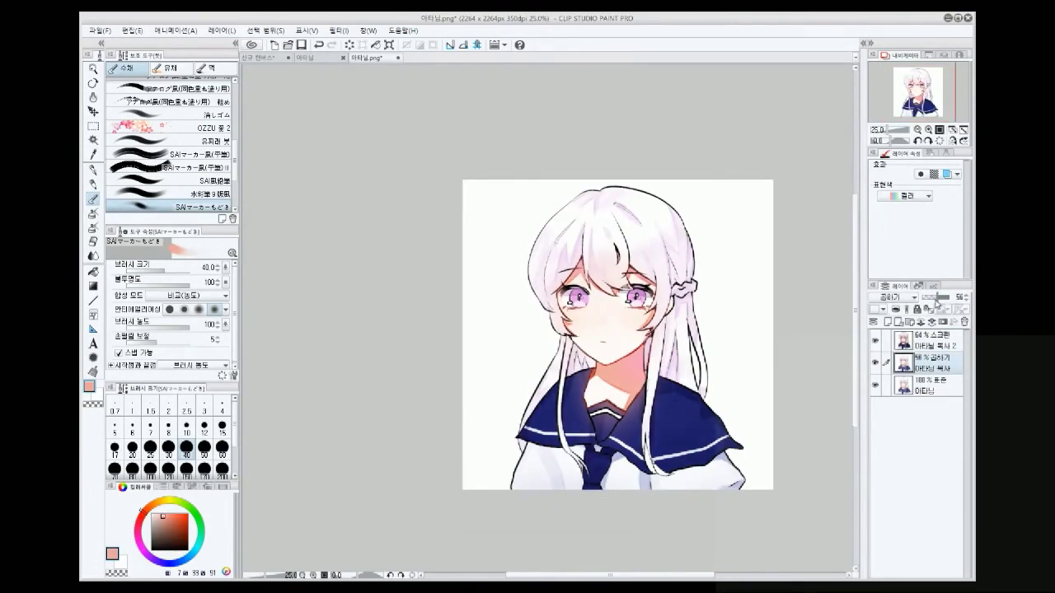
left_click(947, 339)
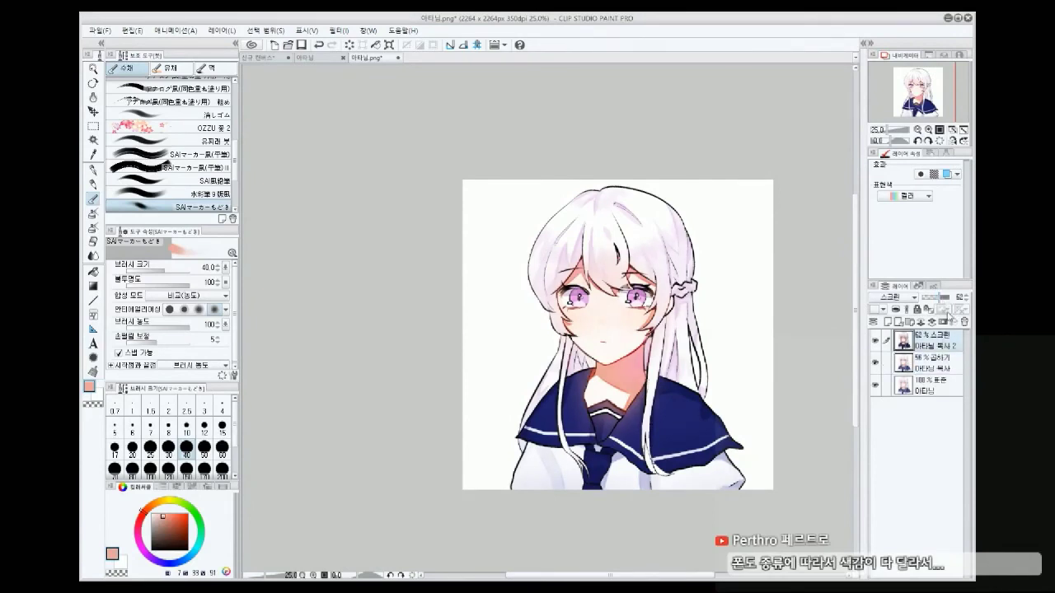
left_click(935, 363)
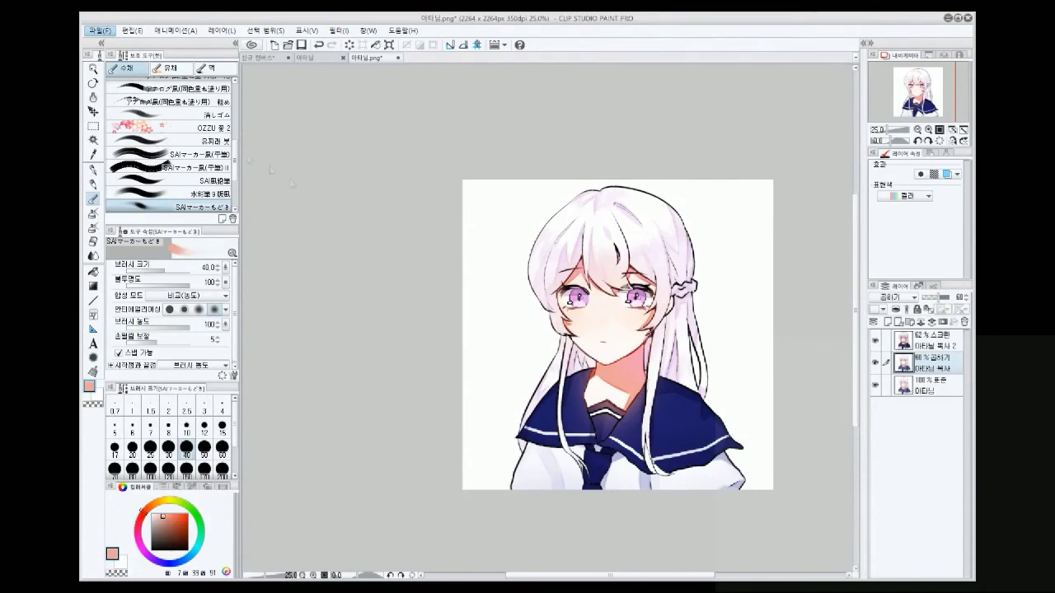
left_click(302, 58)
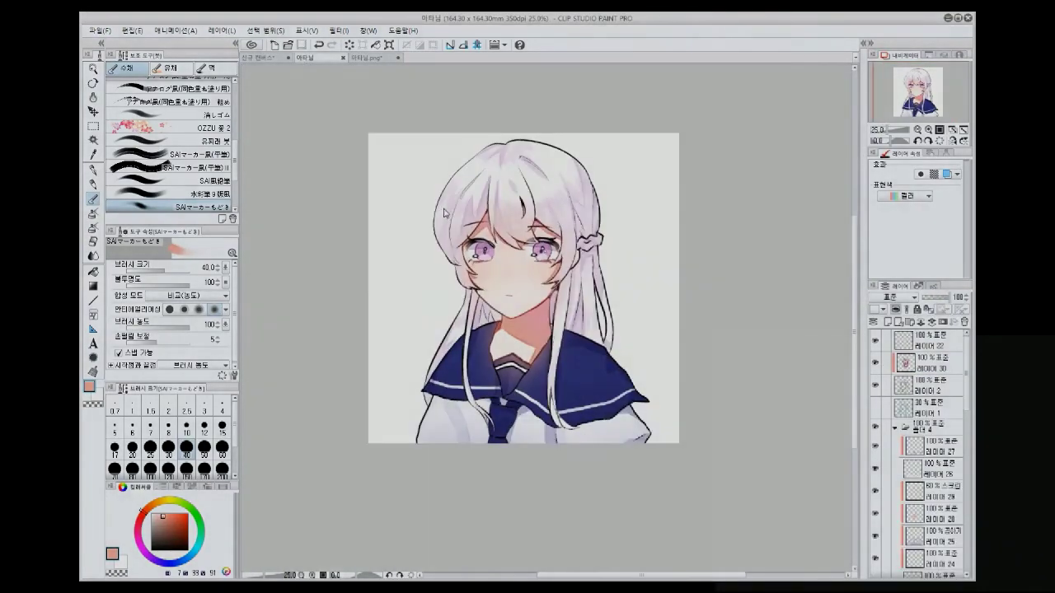